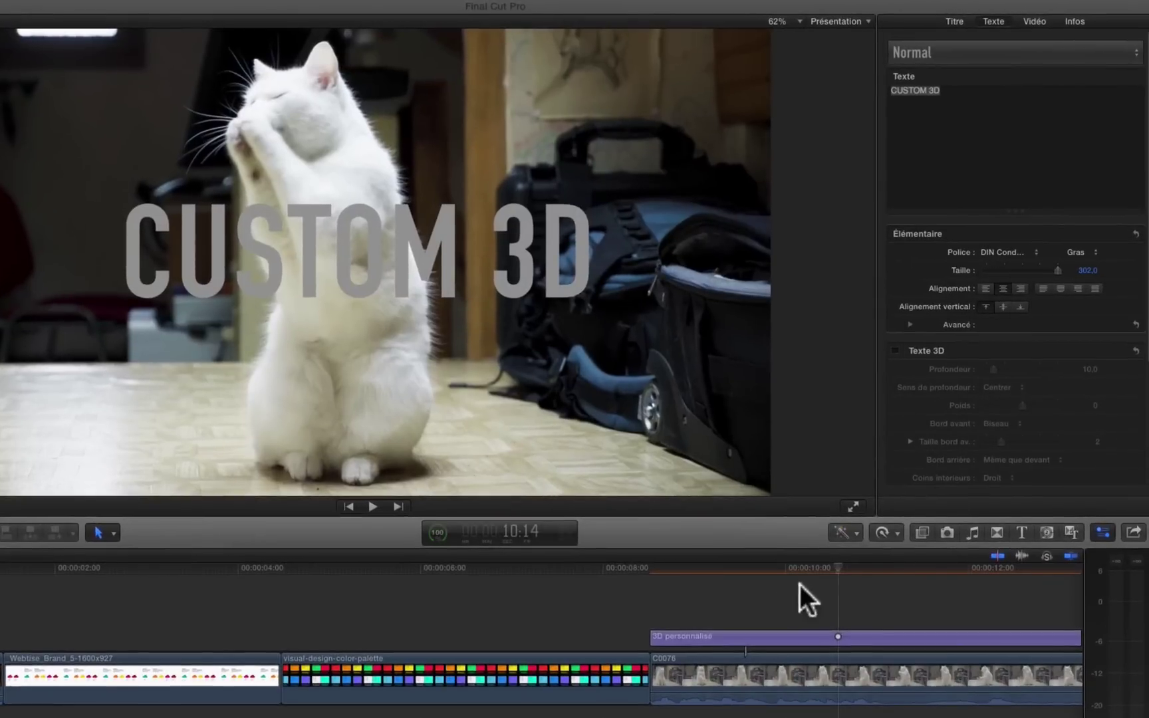
- Open the colour picker for the title's Face colour, move it clear of the inspector and enlarge it to reveal more swatches
left_click(832, 566)
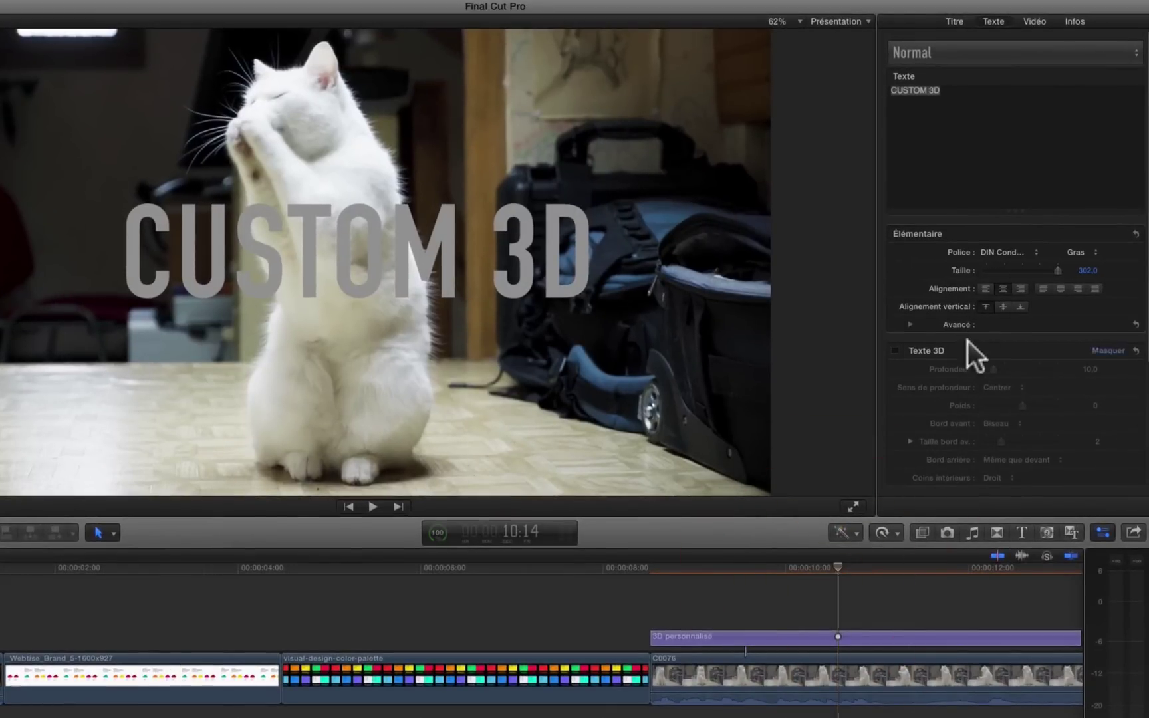
scroll(927, 332, "down", 3)
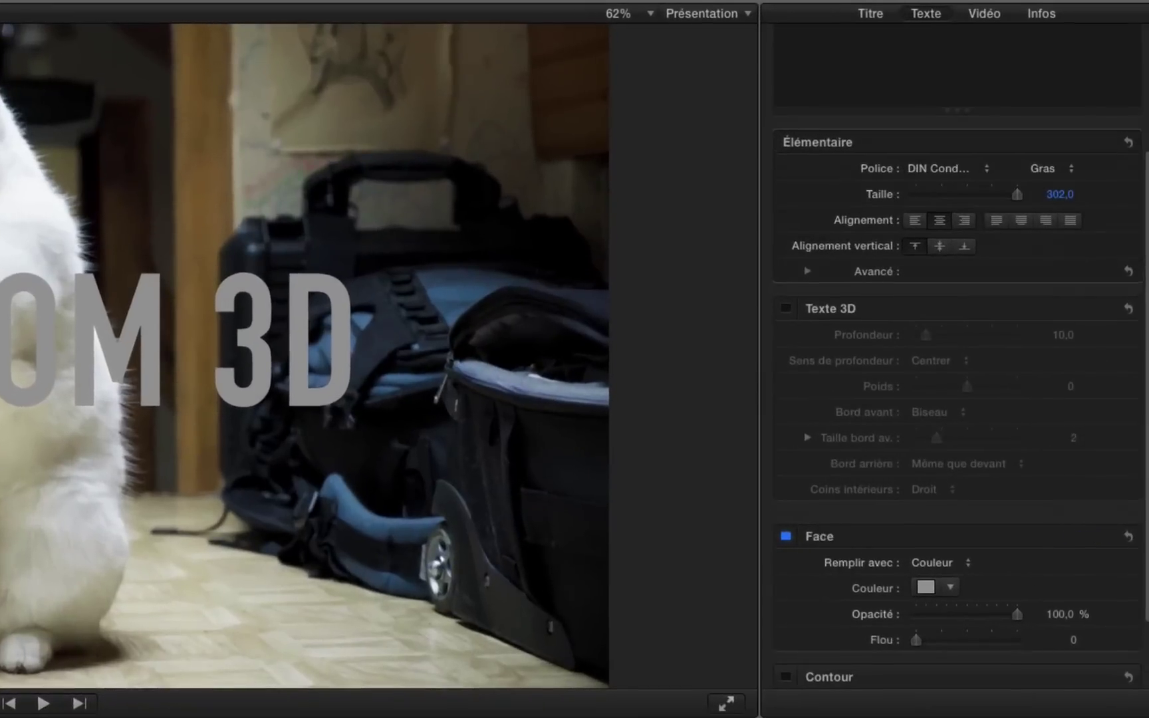
left_click(925, 587)
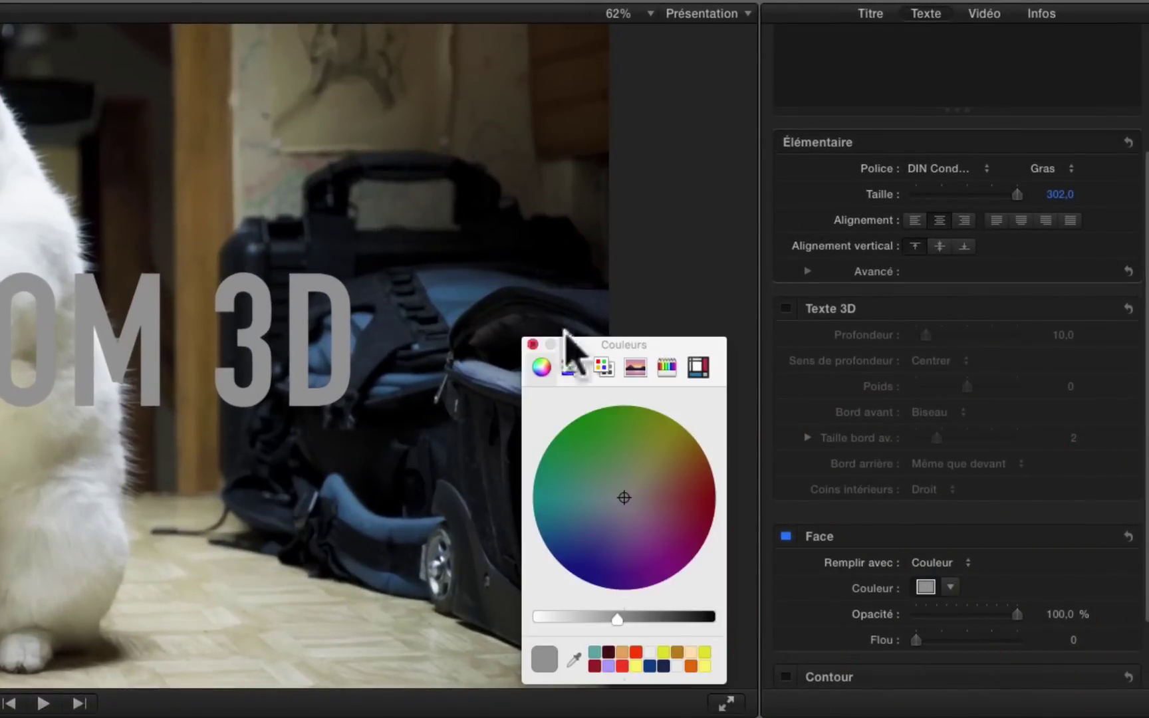
left_click(711, 344)
left_click_drag(712, 343, 587, 55)
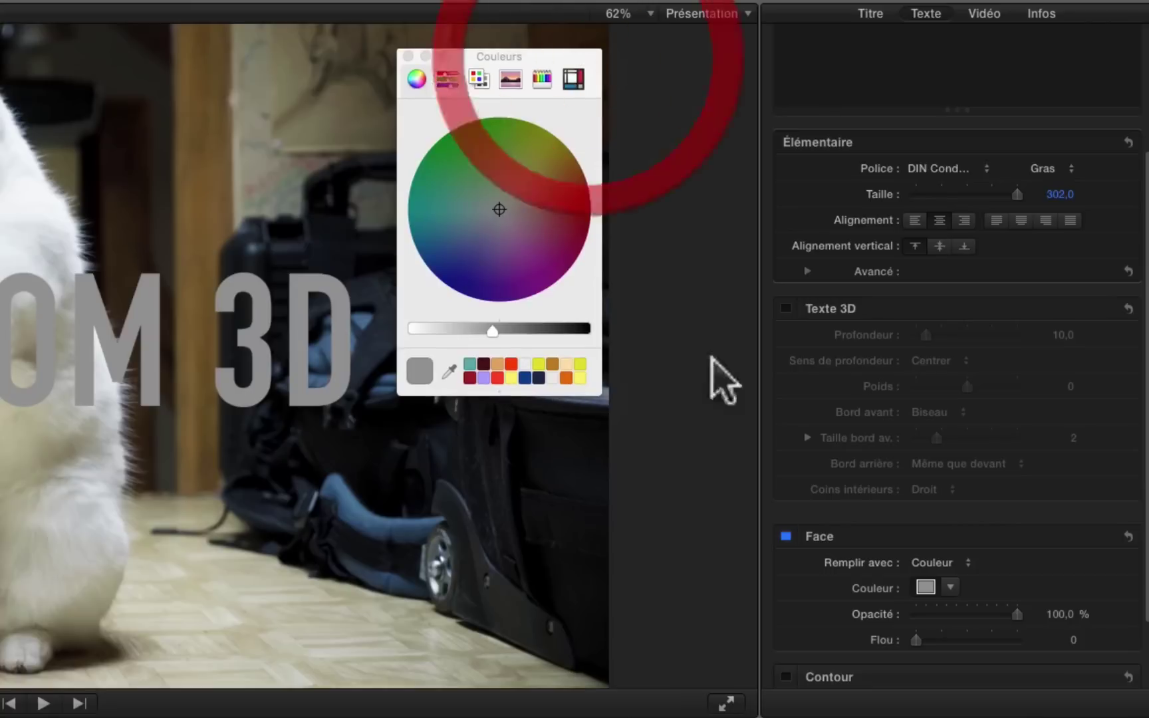
left_click(601, 395)
left_click_drag(600, 395, 760, 608)
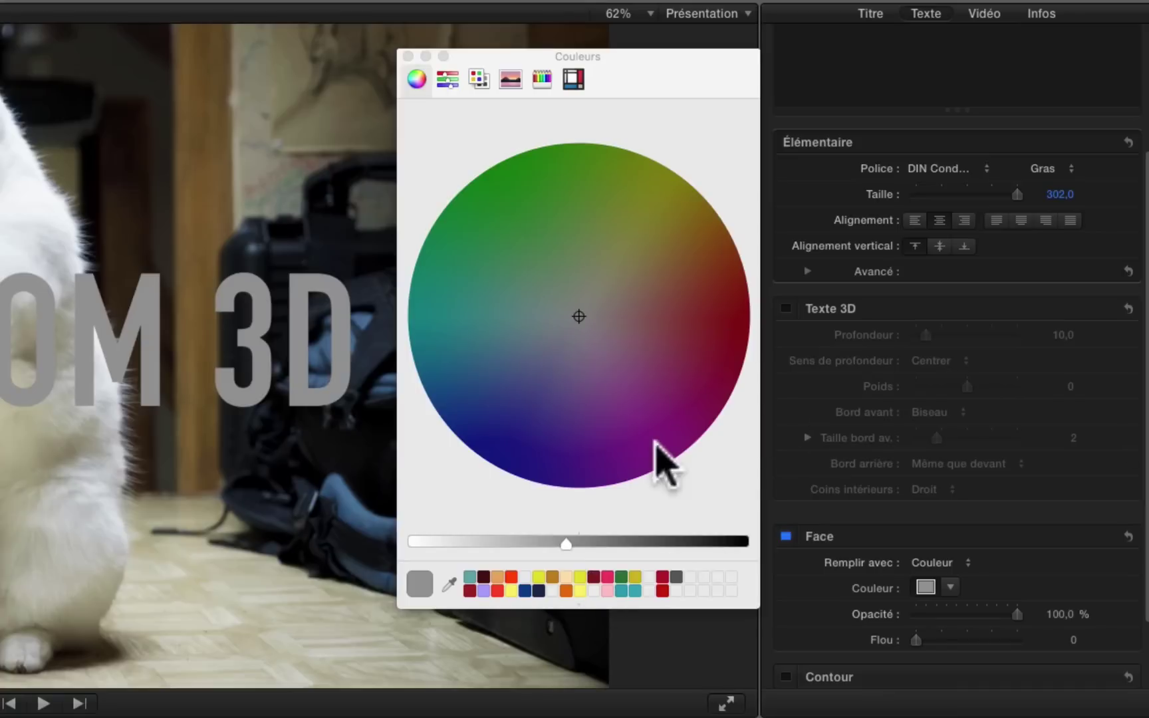
- Set the title's Face colour to a bright orange on the colour wheel and store it in an empty swatch
left_click_drag(656, 208, 699, 250)
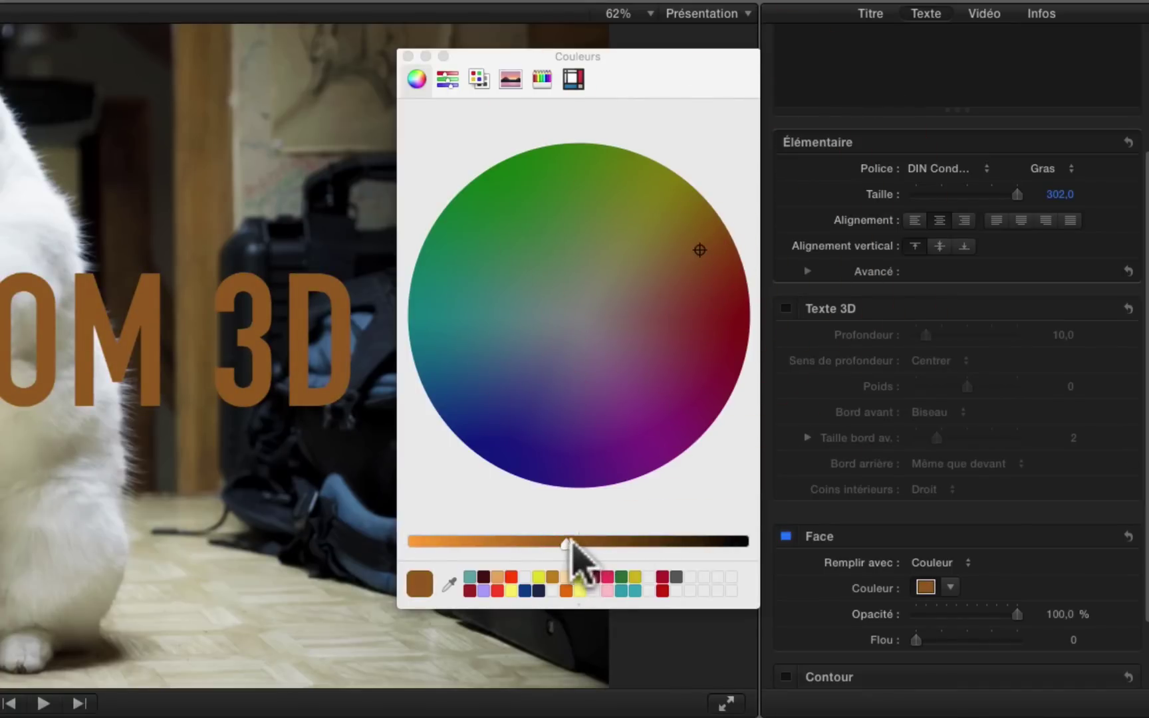
left_click_drag(569, 544, 480, 544)
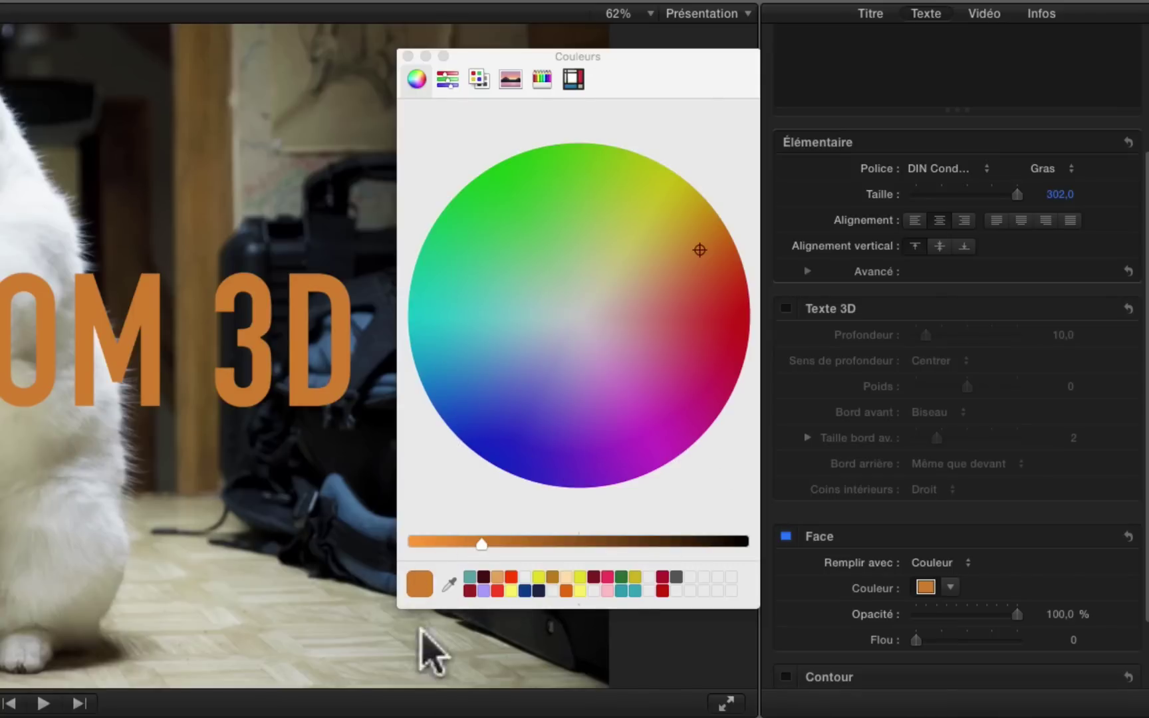
left_click_drag(419, 588, 731, 577)
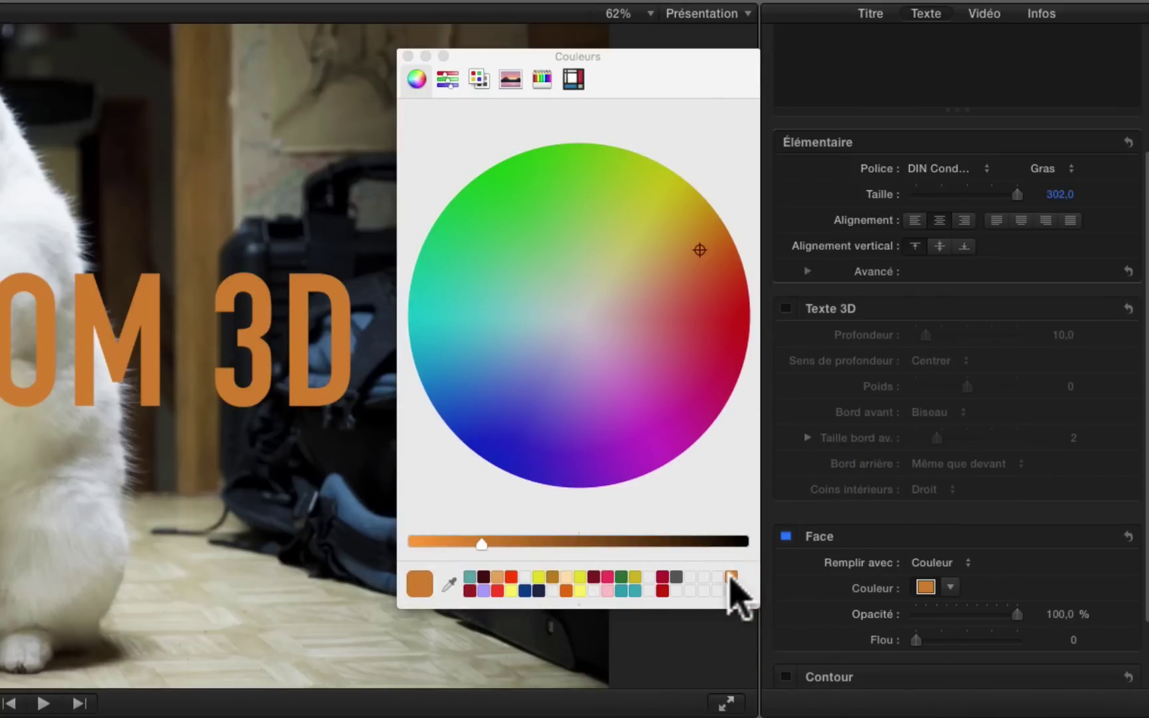
- Set the title's Face colour to blue and store it over the orange swatch
left_click(505, 434)
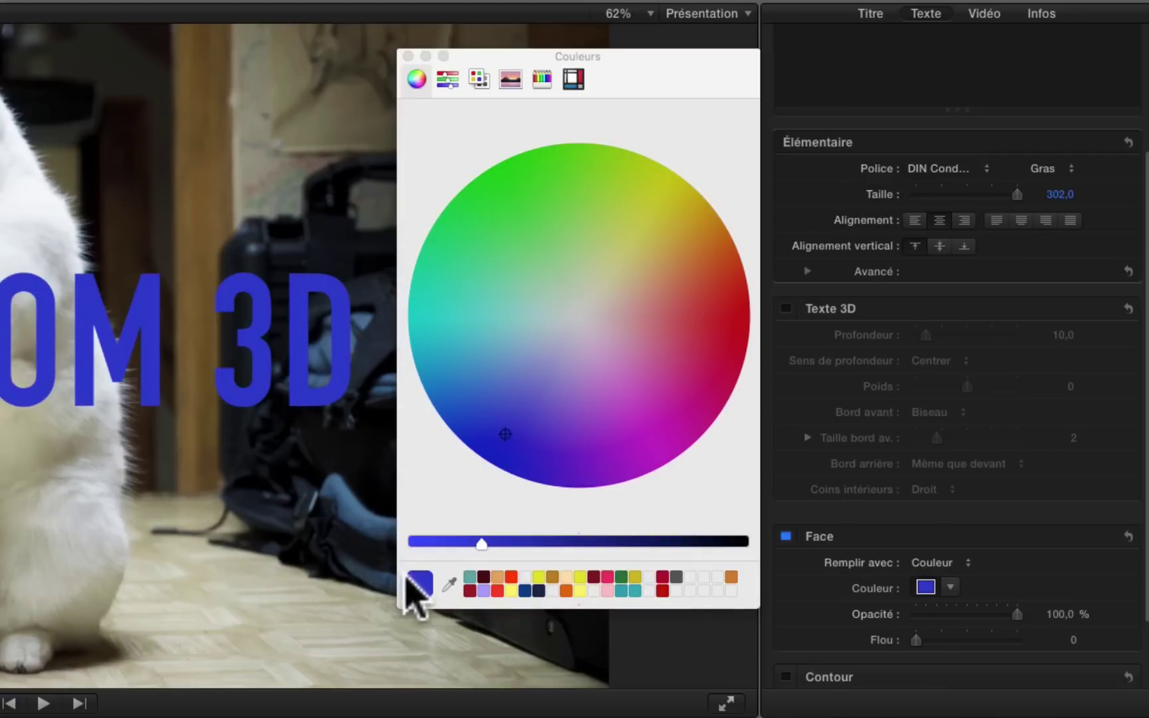
left_click_drag(409, 579, 731, 577)
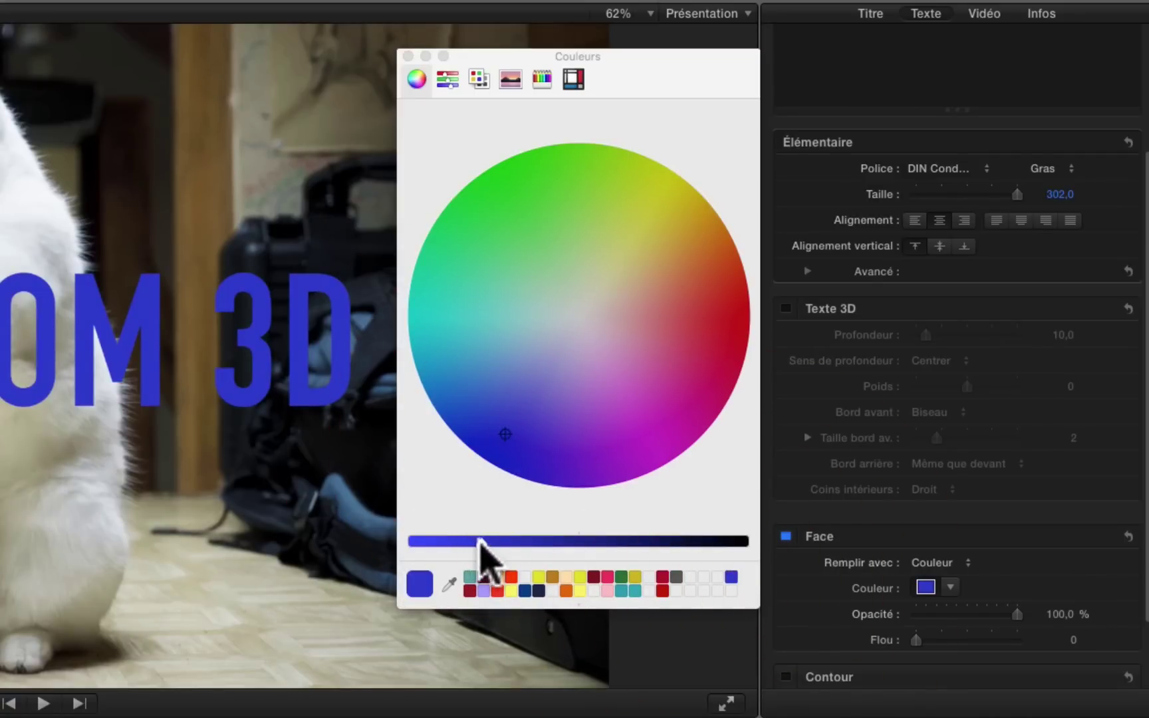
- Set the title's Face colour to pure white, RGB 255, 255, 255, and store it over the blue swatch
left_click_drag(480, 544, 364, 544)
left_click(580, 311)
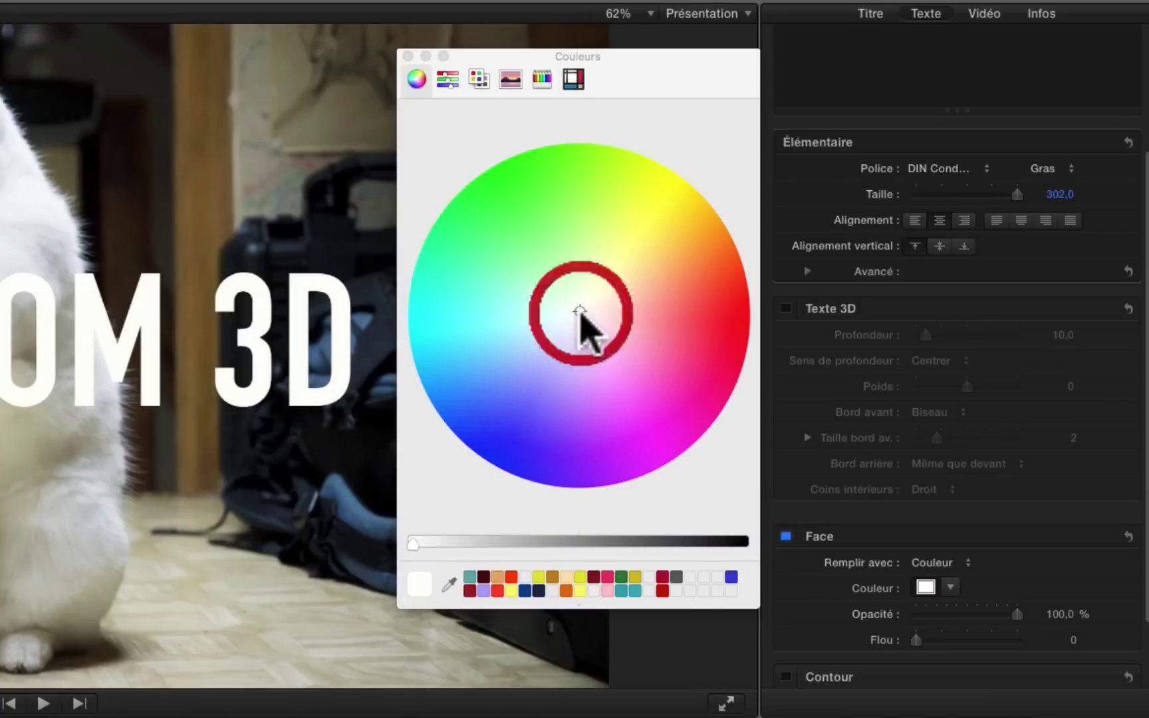
left_click(446, 81)
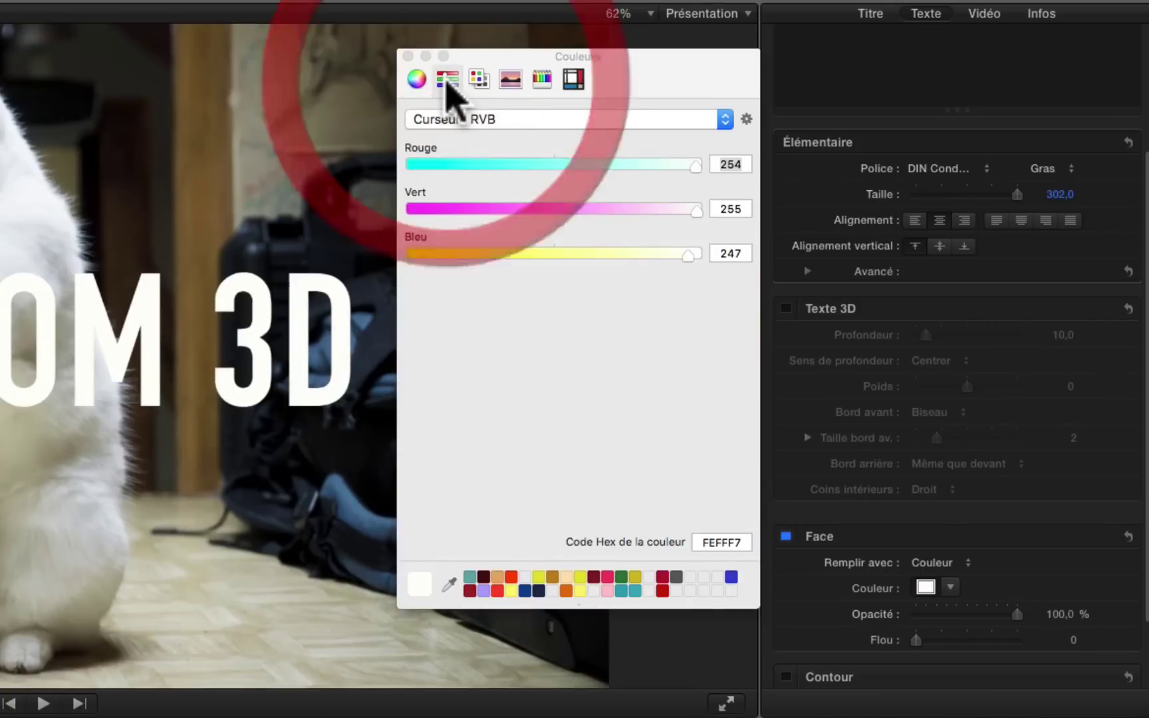
left_click(698, 167)
left_click(775, 217)
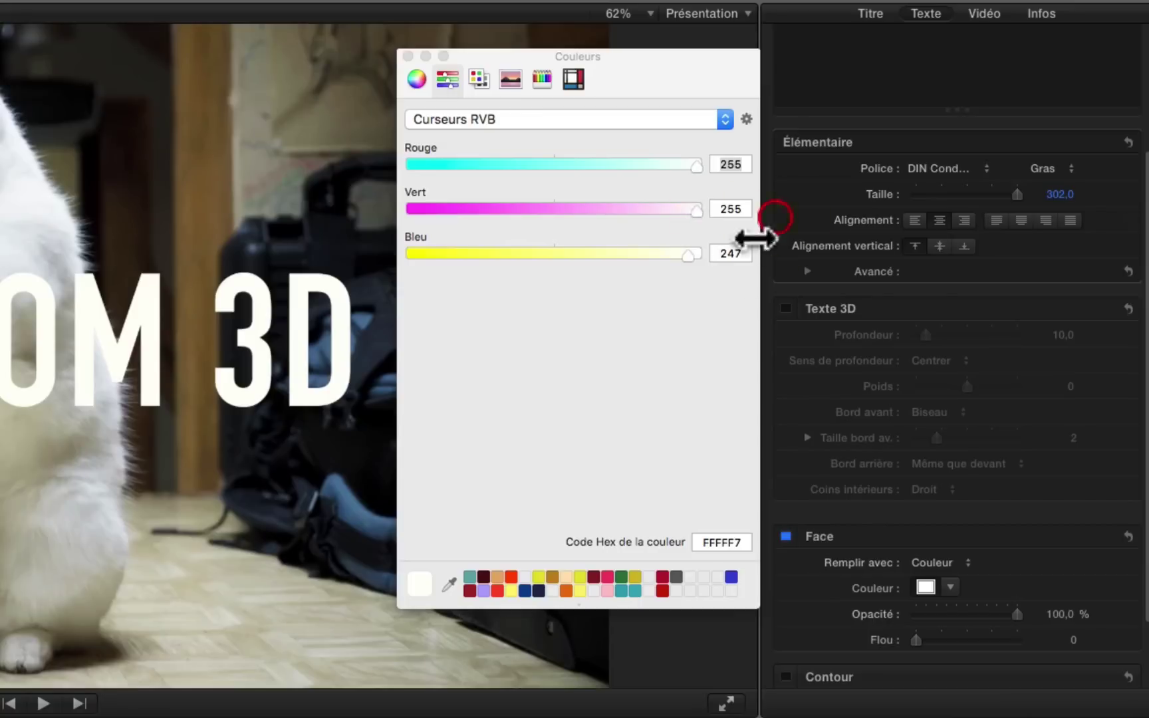
left_click_drag(687, 255, 722, 254)
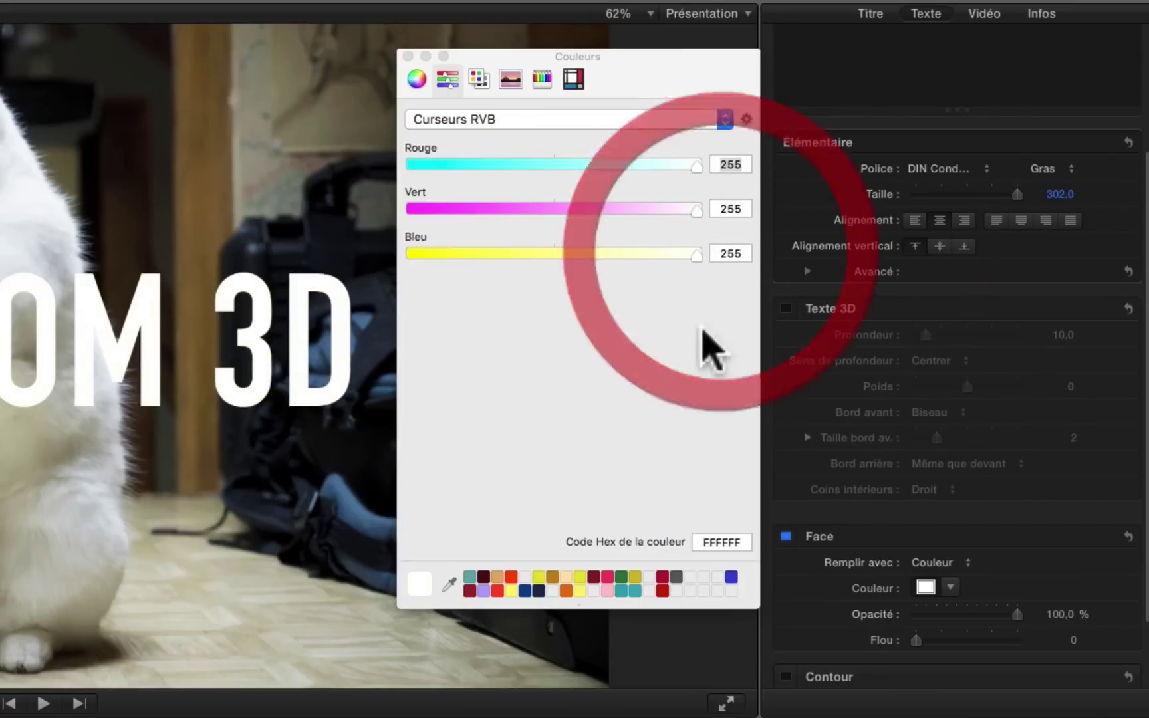
left_click_drag(420, 583, 733, 576)
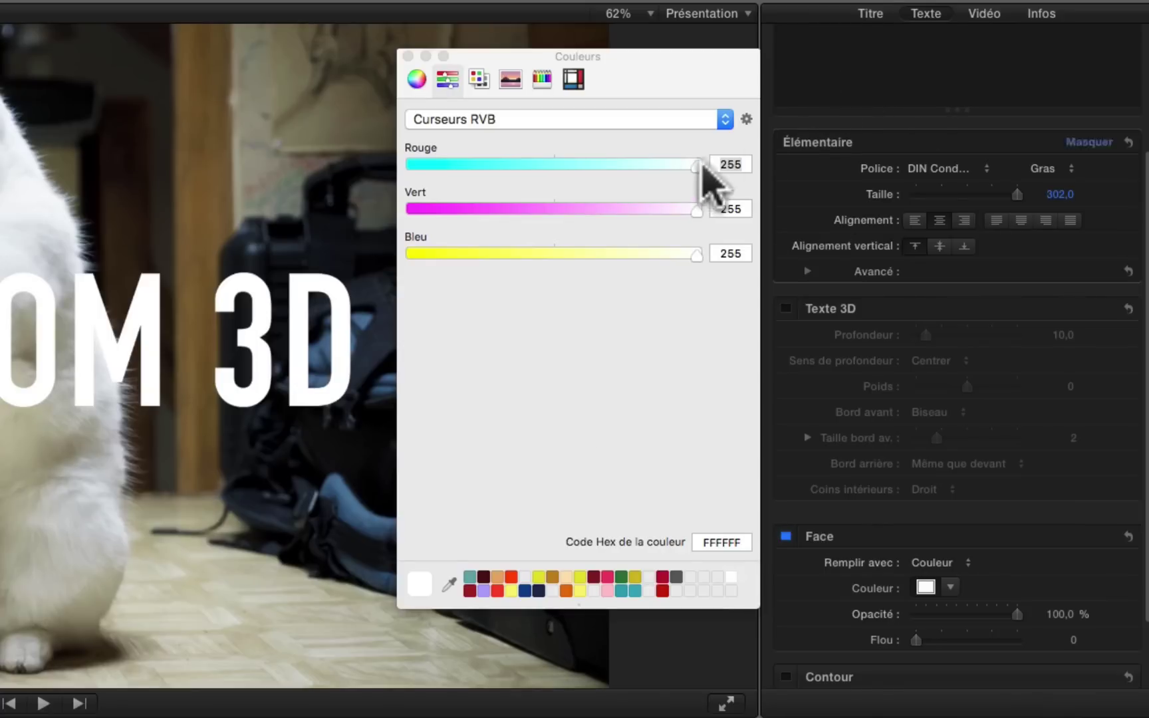
- Set the title's Face colour to pure black by reducing the red, green and blue values to 0
left_click_drag(696, 166, 325, 166)
left_click_drag(696, 210, 342, 212)
left_click_drag(693, 256, 322, 257)
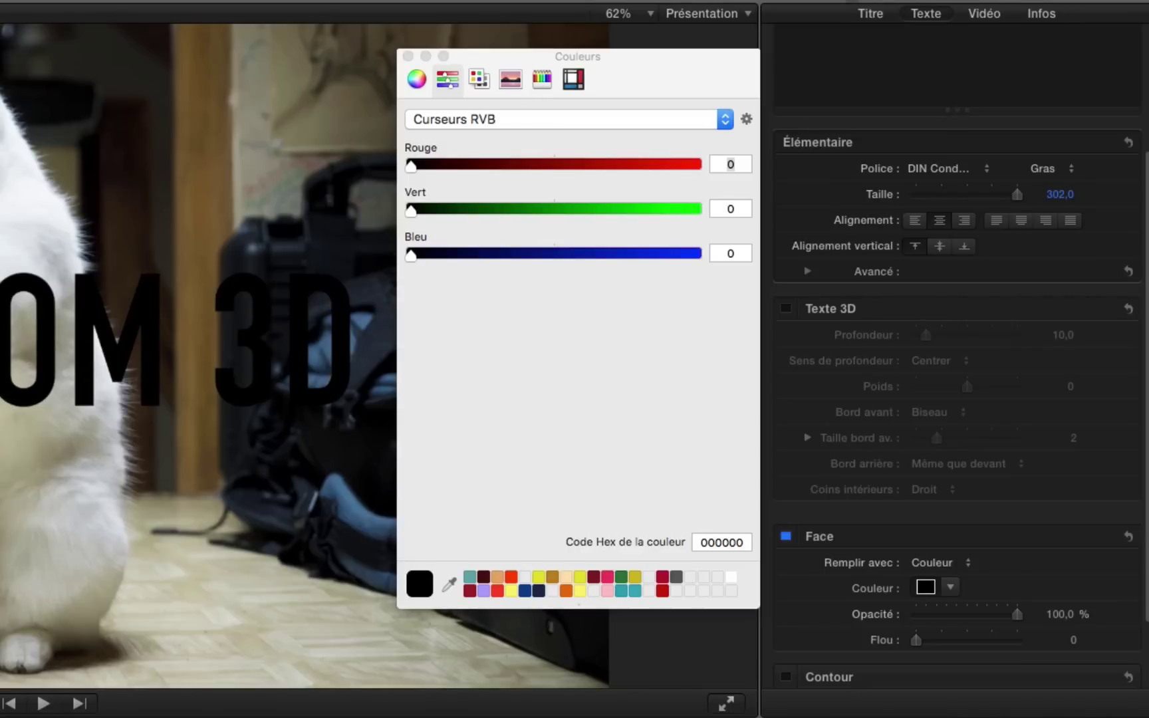
left_click(174, 256)
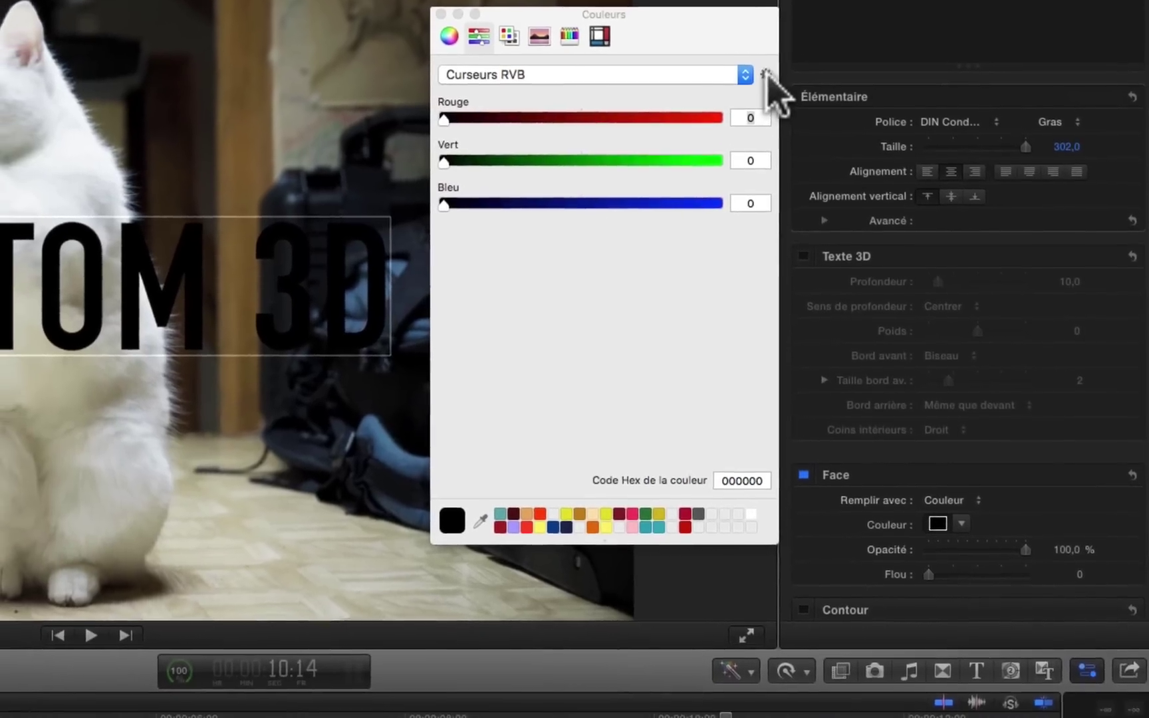
- Set the colour profile of the RGB sliders to sRGB IEC61966-2.1
left_click(760, 90)
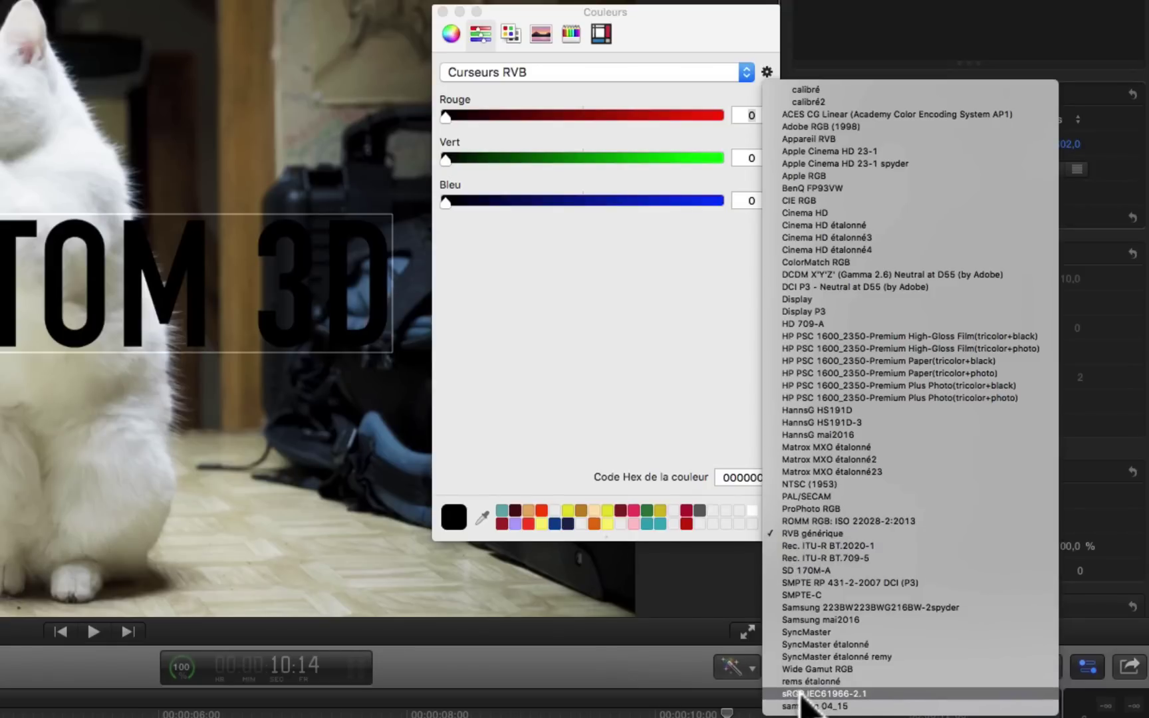
left_click(818, 693)
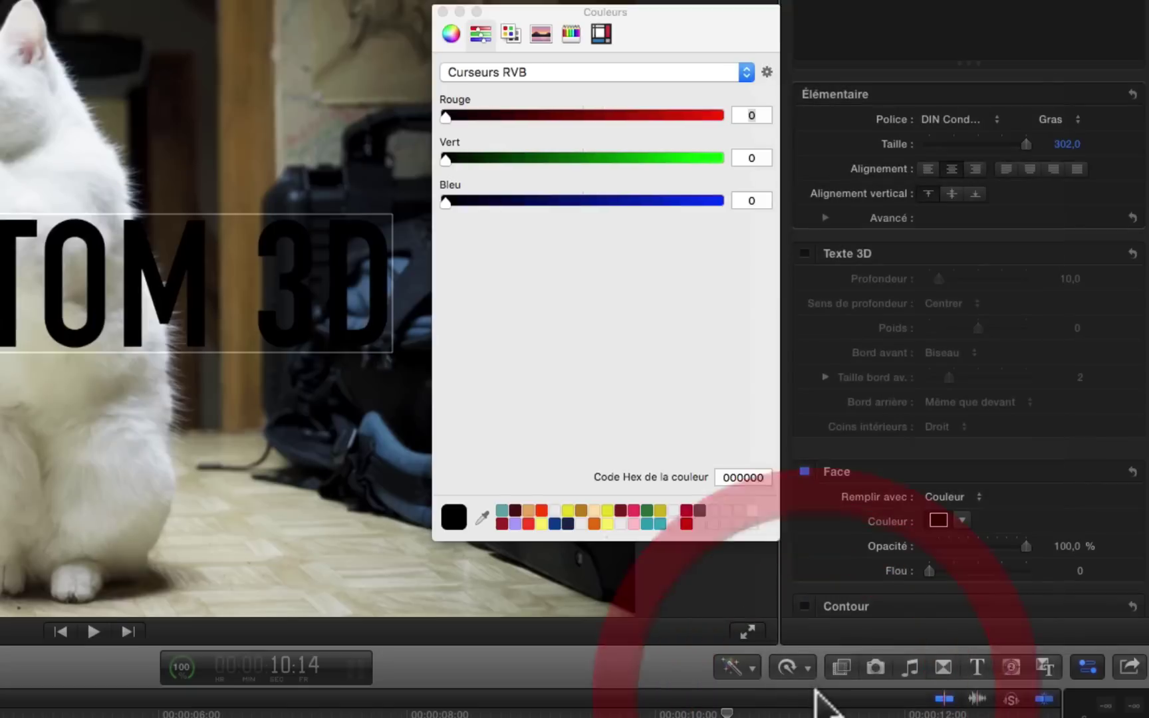
left_click(766, 72)
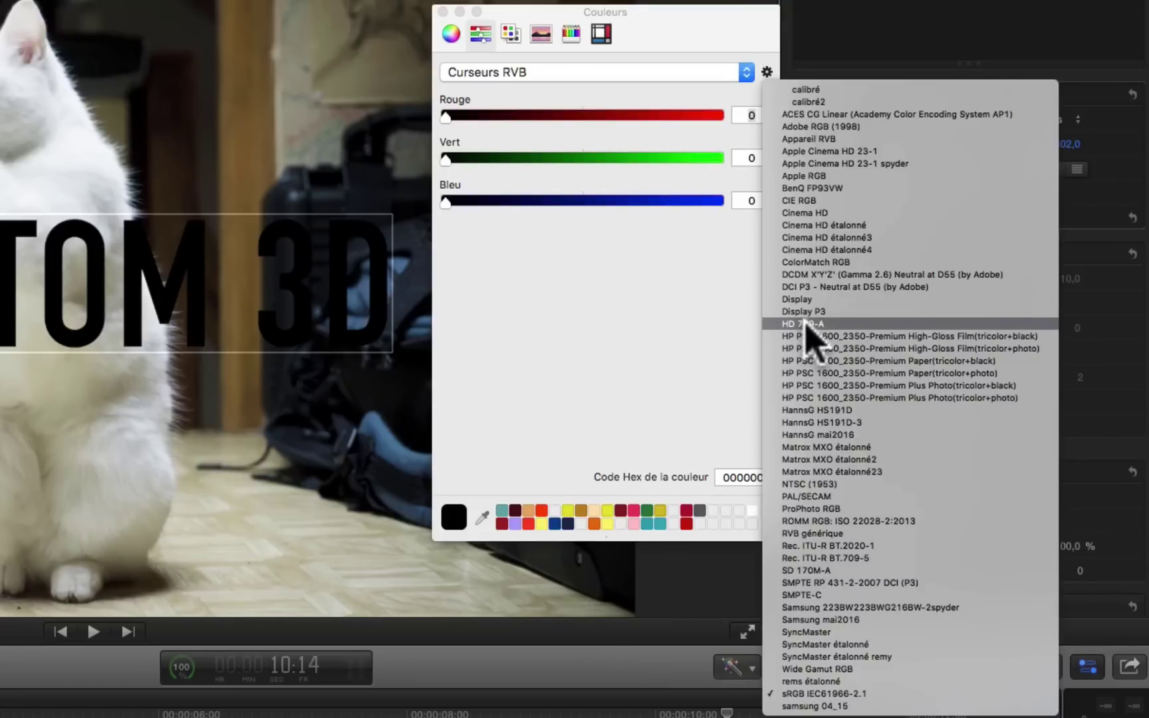
left_click(648, 272)
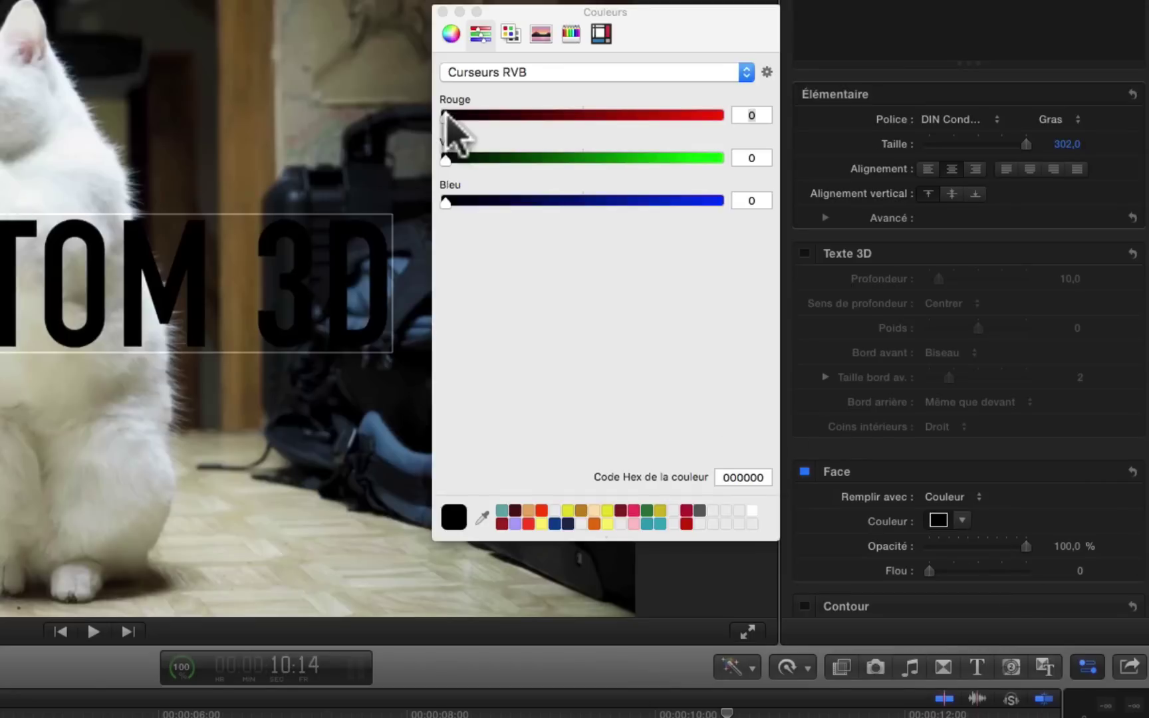
- Raise the title's Face colour to red 255, green 255 and blue 255, and reduce green to get a light pink
left_click_drag(446, 117, 748, 120)
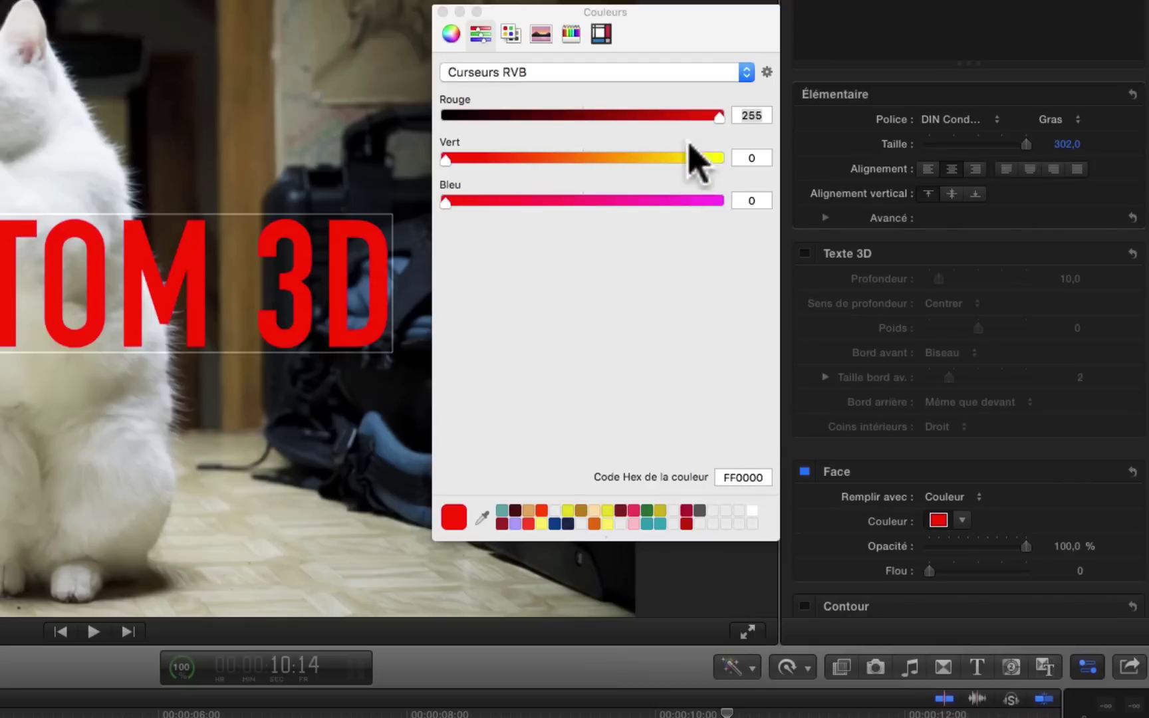
left_click_drag(720, 117, 785, 117)
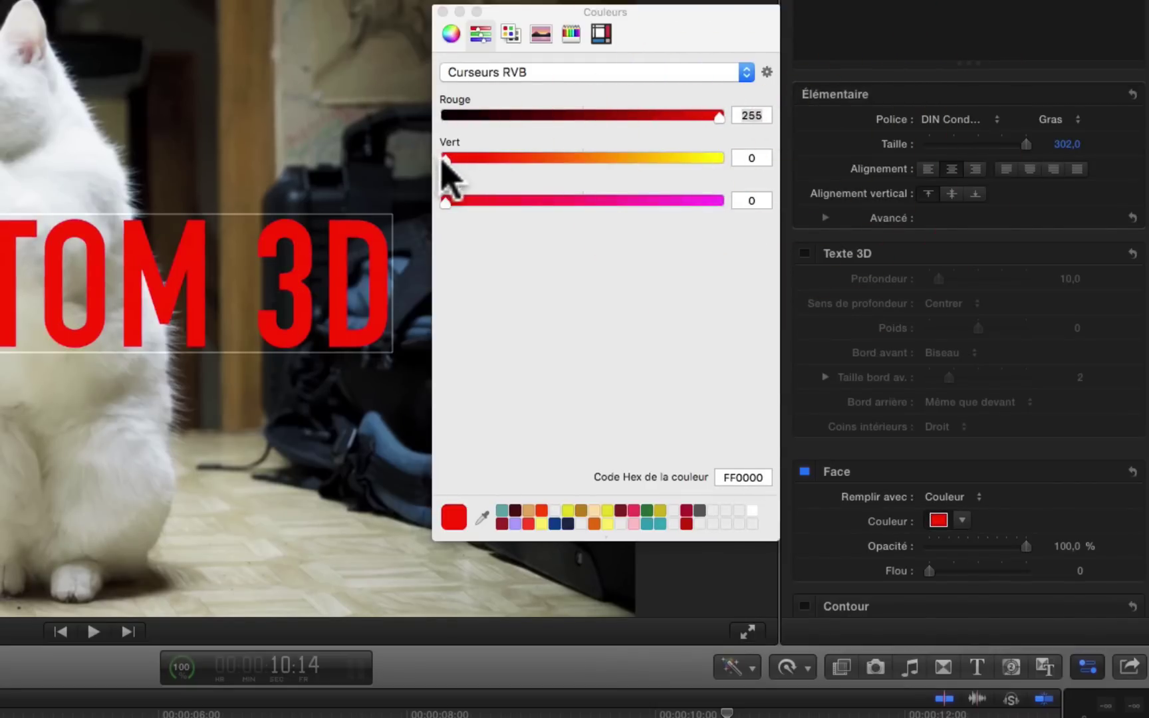
left_click_drag(444, 158, 721, 159)
left_click_drag(442, 202, 819, 240)
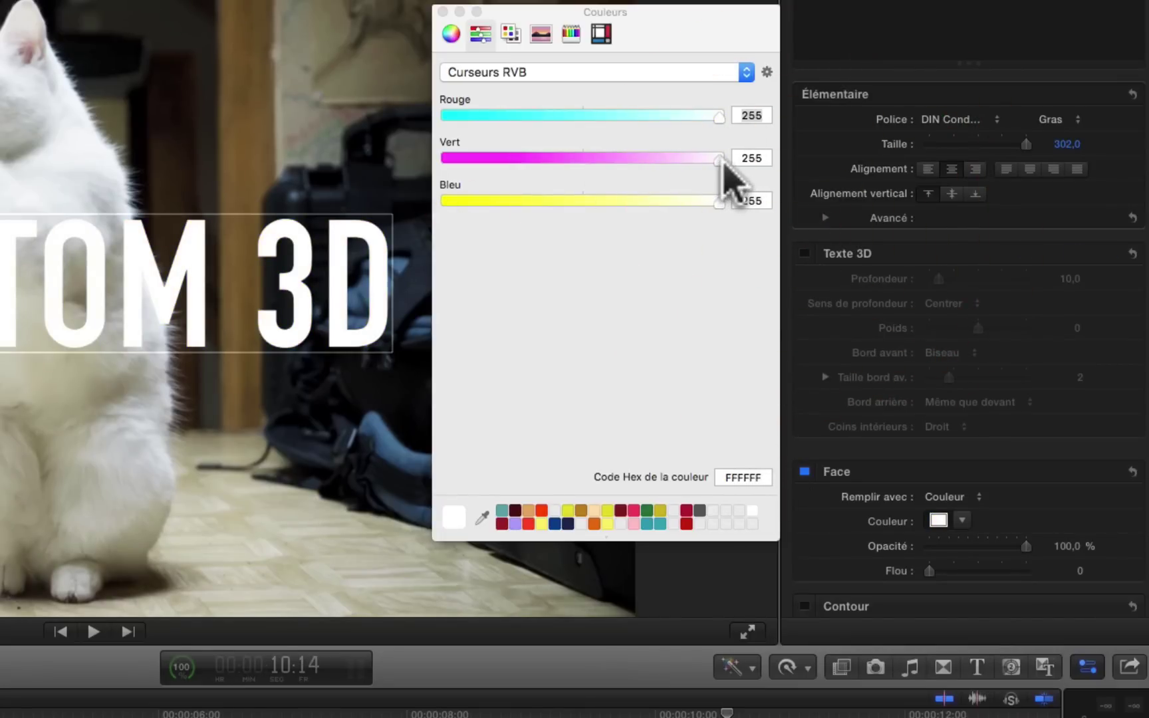
left_click_drag(718, 160, 634, 160)
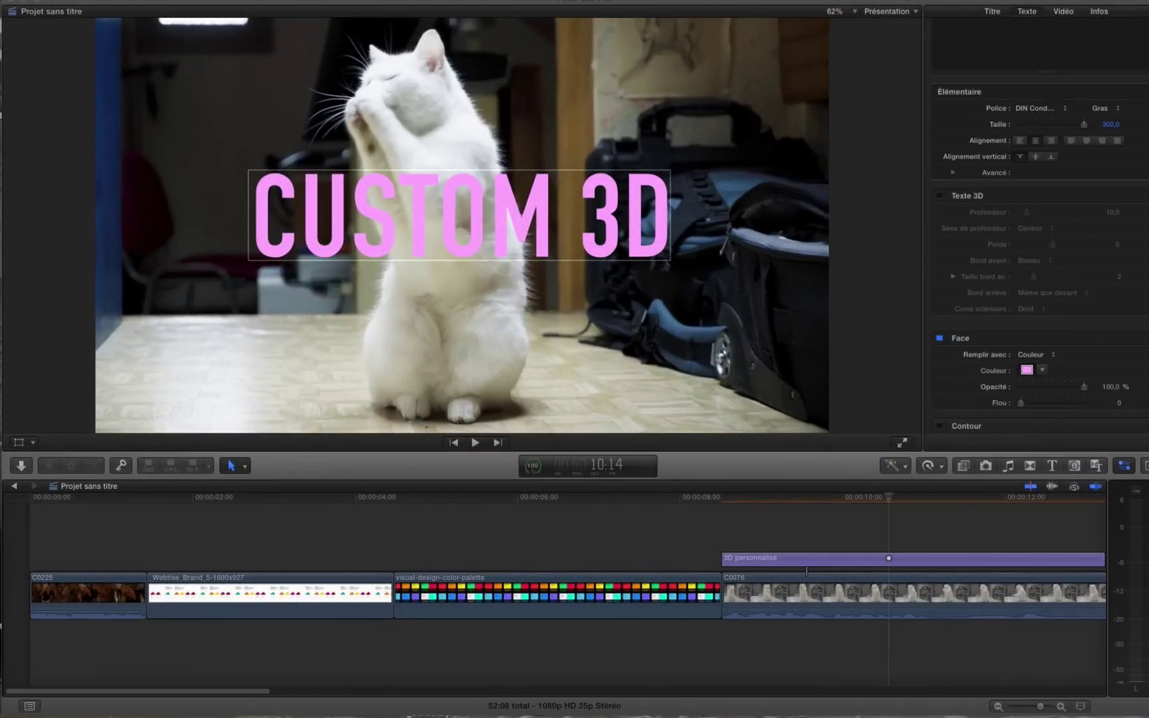
- Switch to the Chrome window with brandcolors.net and browse the brand list down to British Airways
key("super+Tab")
left_click_drag(882, 77, 733, 41)
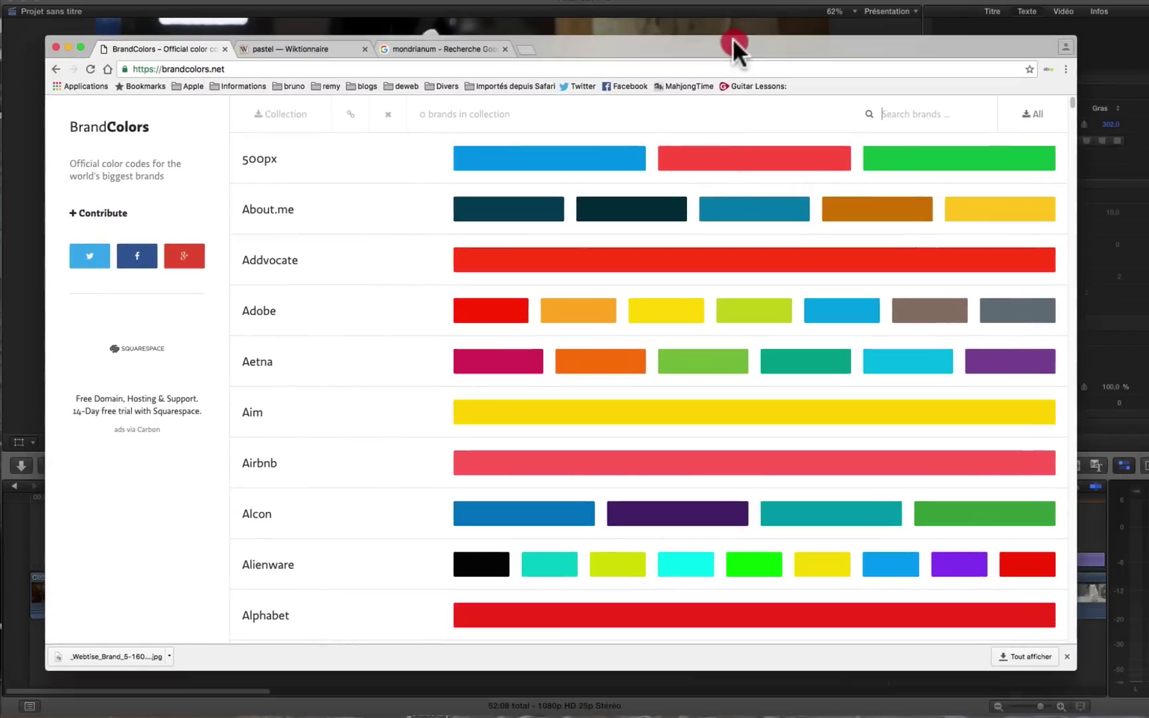
scroll(312, 454, "down", 10)
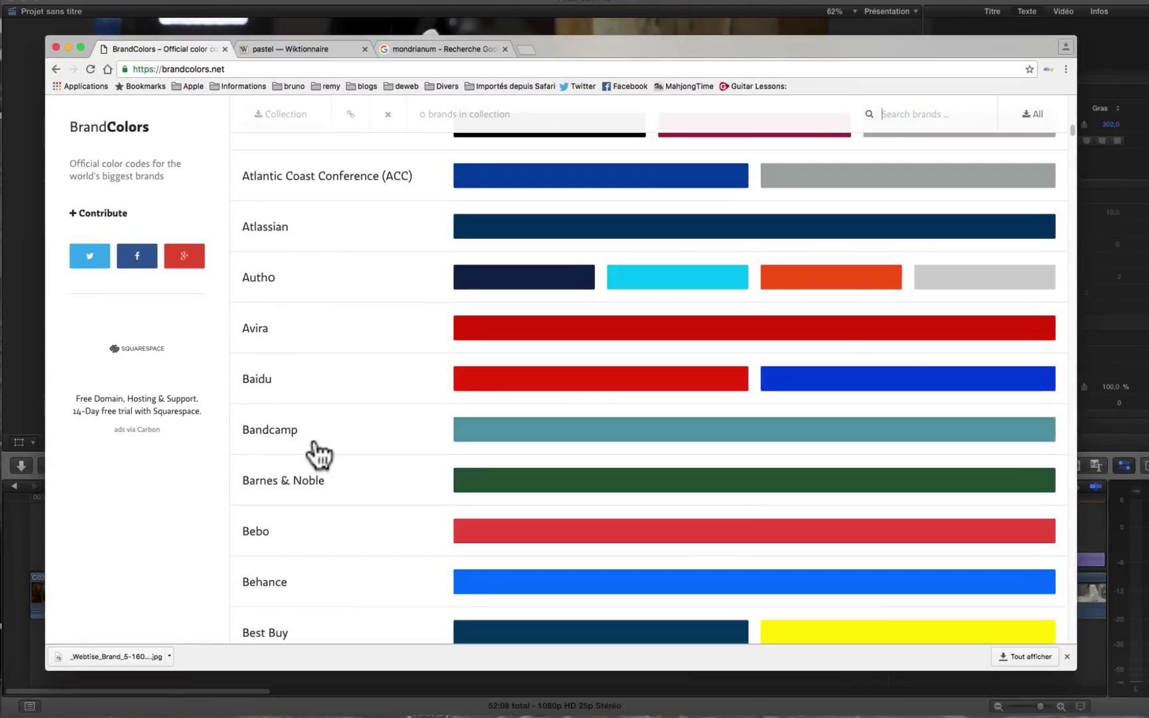
scroll(318, 454, "down", 15)
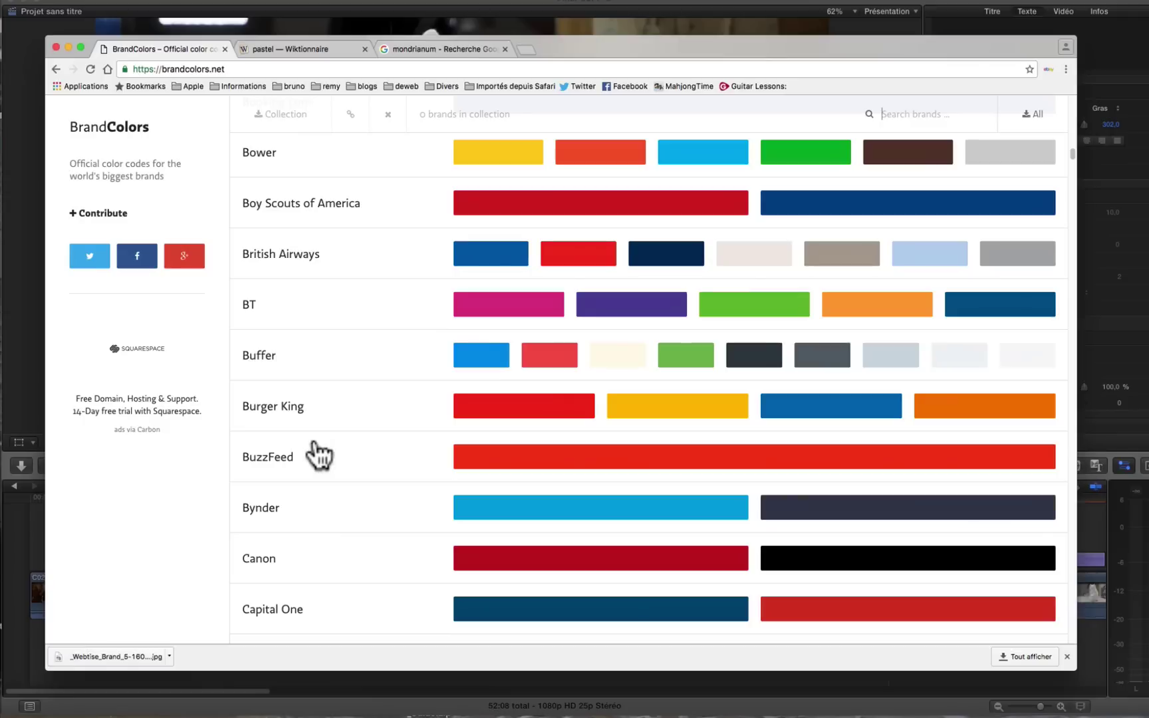
- Examine the hex colour codes of British Airways, BT, Buffer and Burger King, and browse further down the brand list
left_click(532, 256)
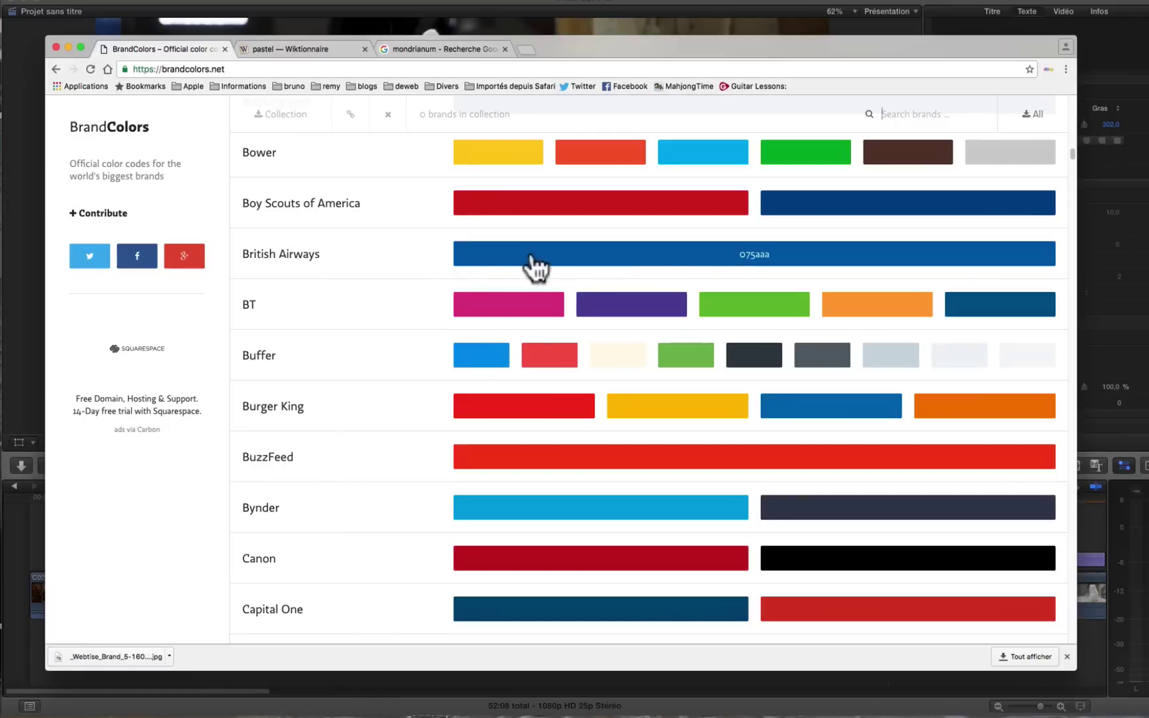
left_click(612, 266)
left_click(692, 250)
left_click(569, 267)
left_click(585, 266)
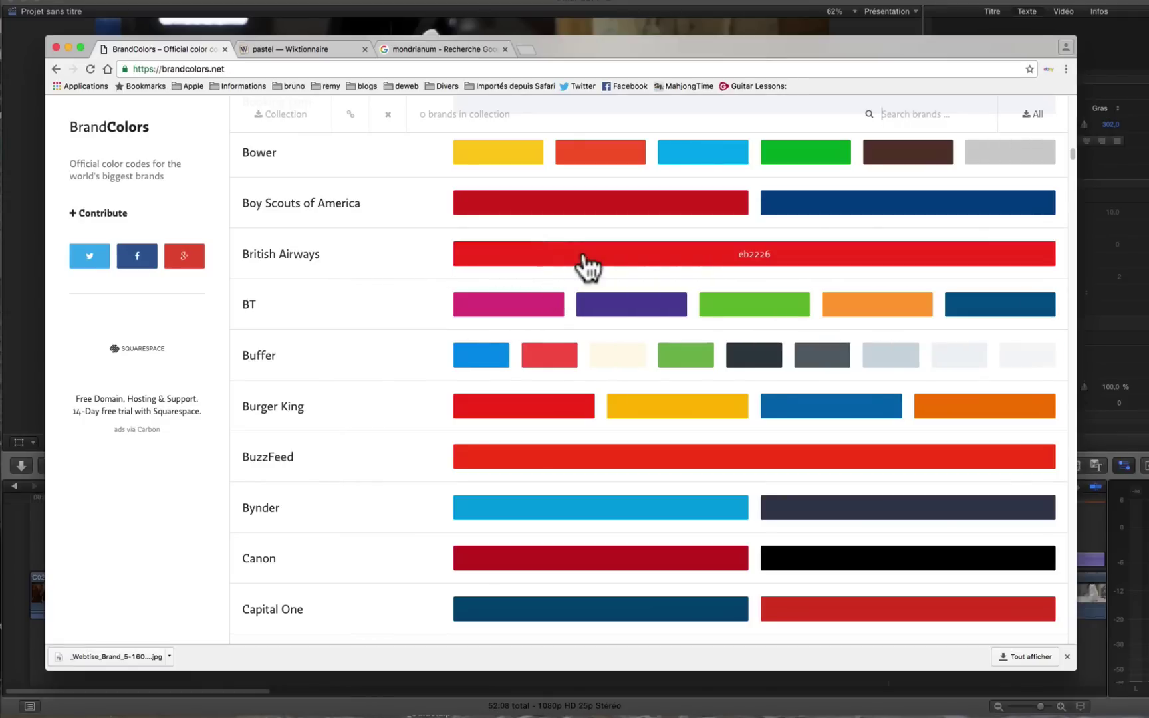
left_click(658, 262)
left_click(660, 264)
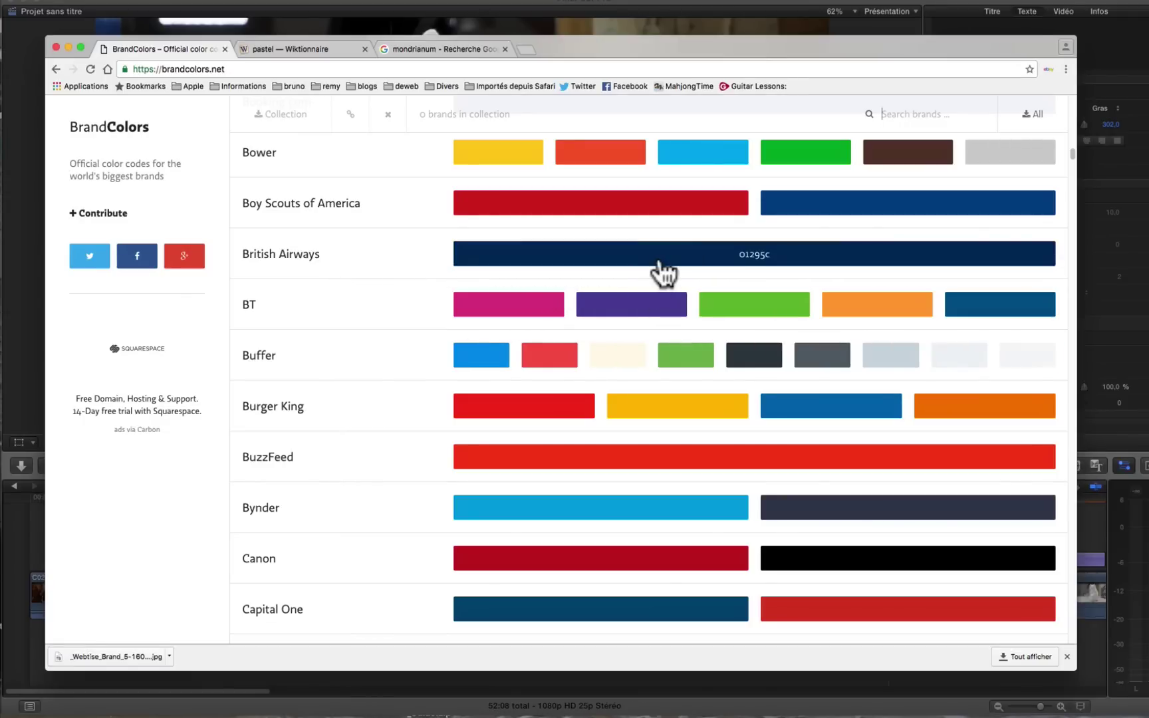
left_click(756, 303)
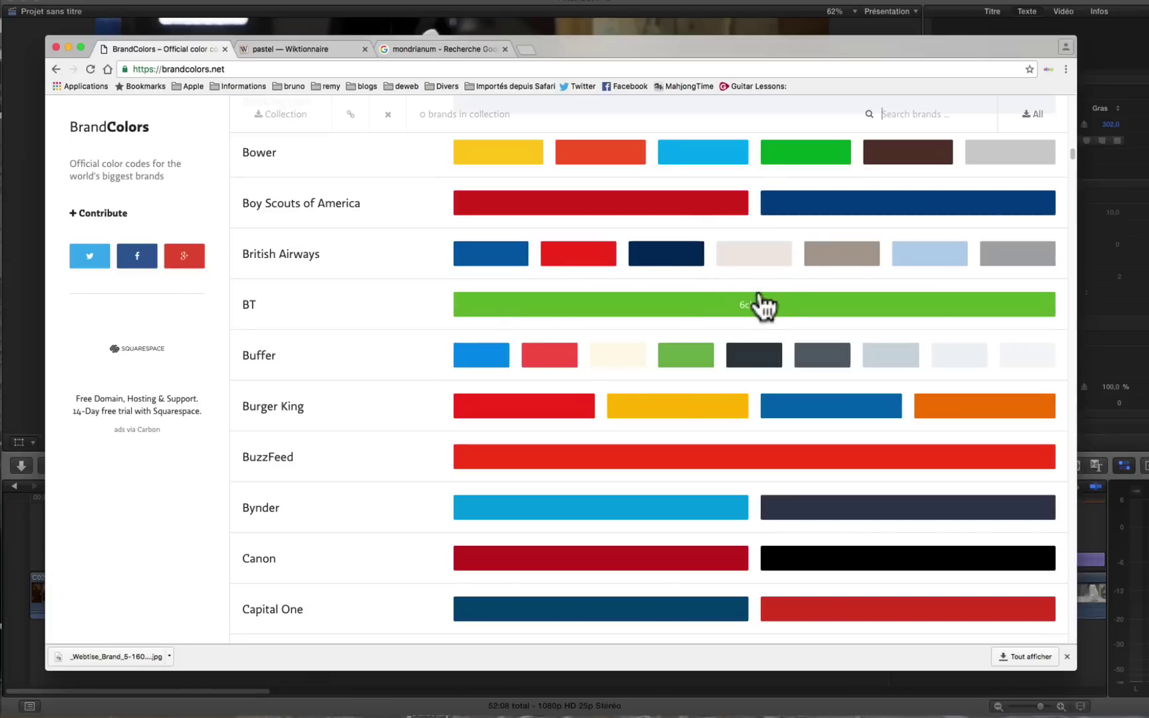
left_click(751, 356)
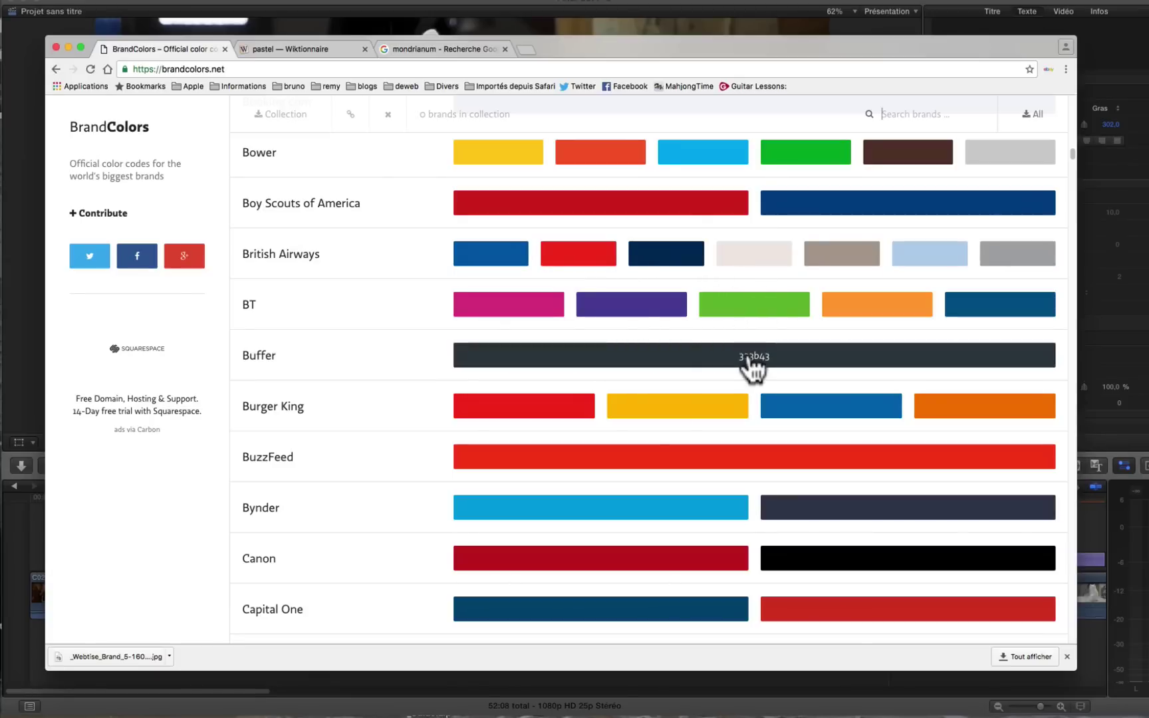
left_click(648, 405)
left_click(542, 412)
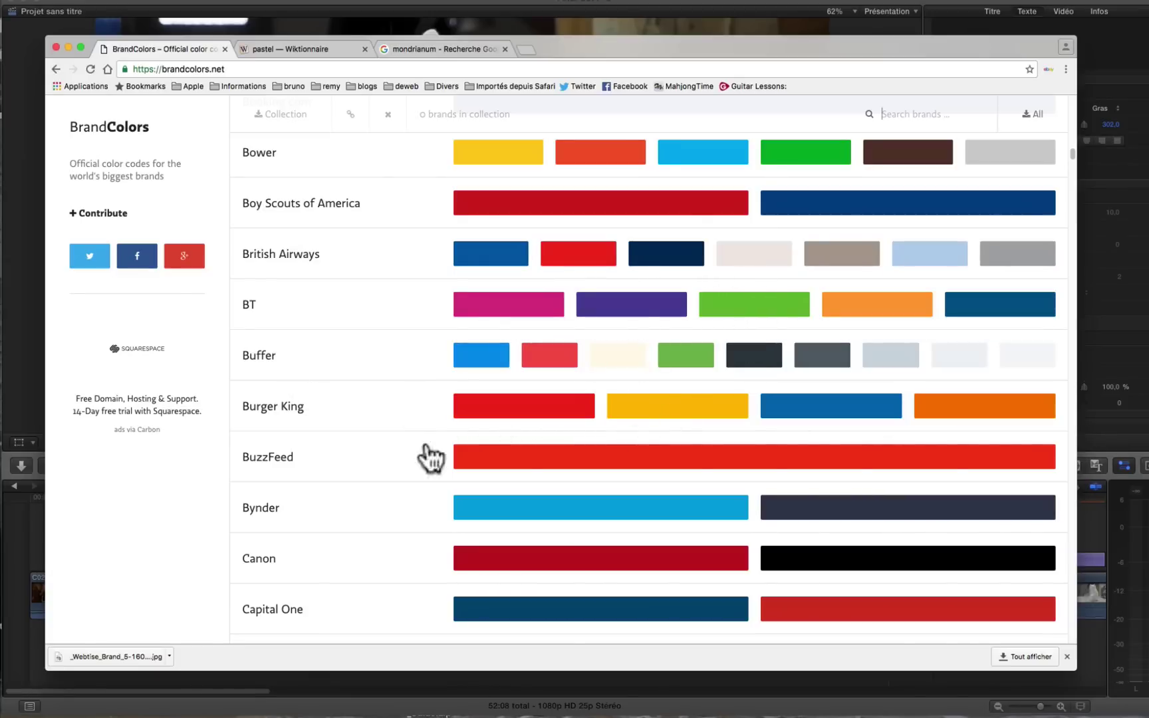
scroll(328, 531, "down", 10)
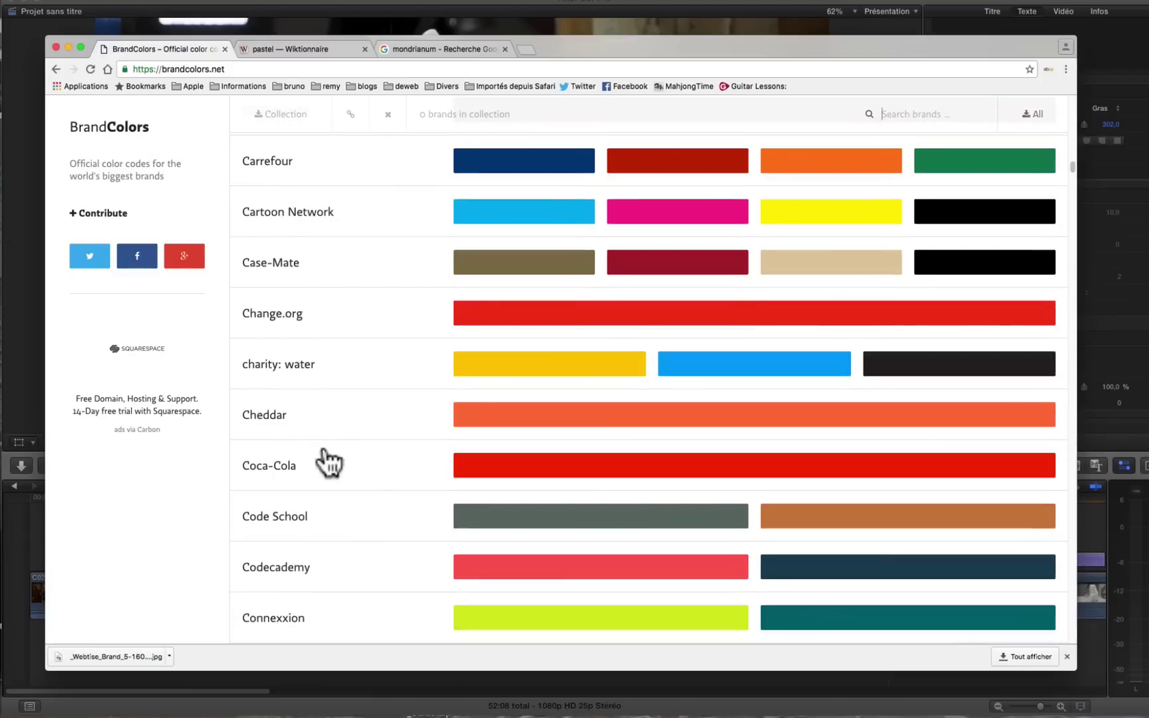
- Check Coca-Cola's hex colour code and browse further down the brand list to Crowne Plaza
mouse_move(690, 482)
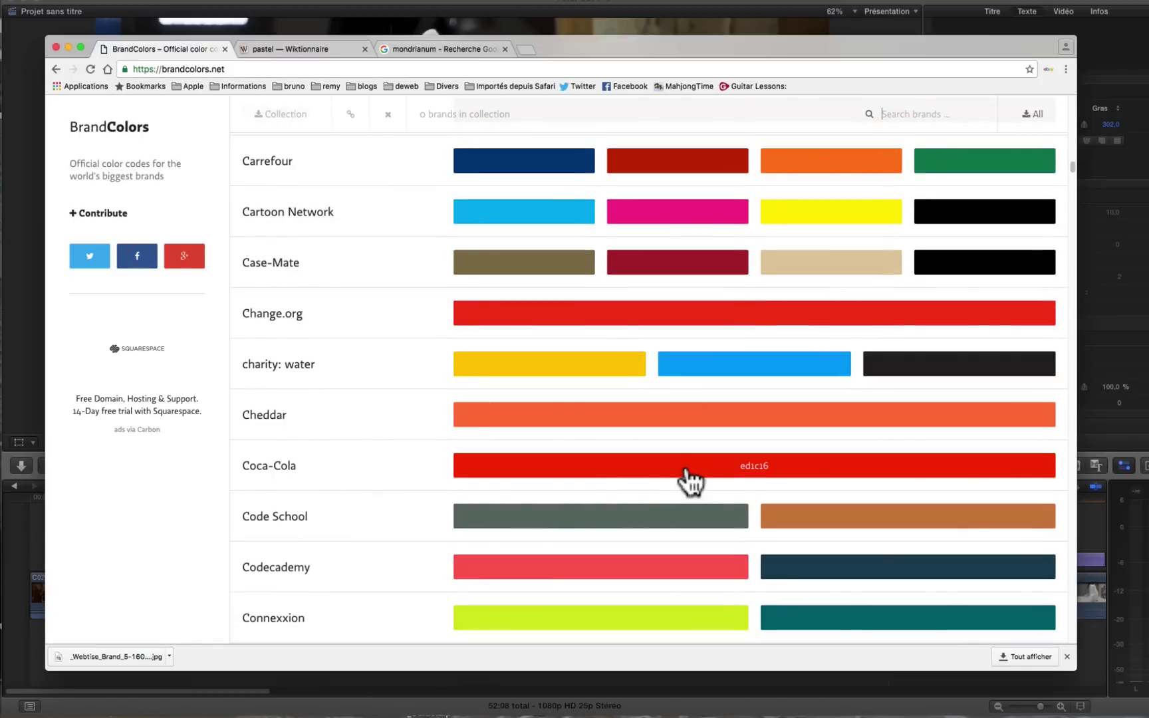
scroll(316, 578, "down", 5)
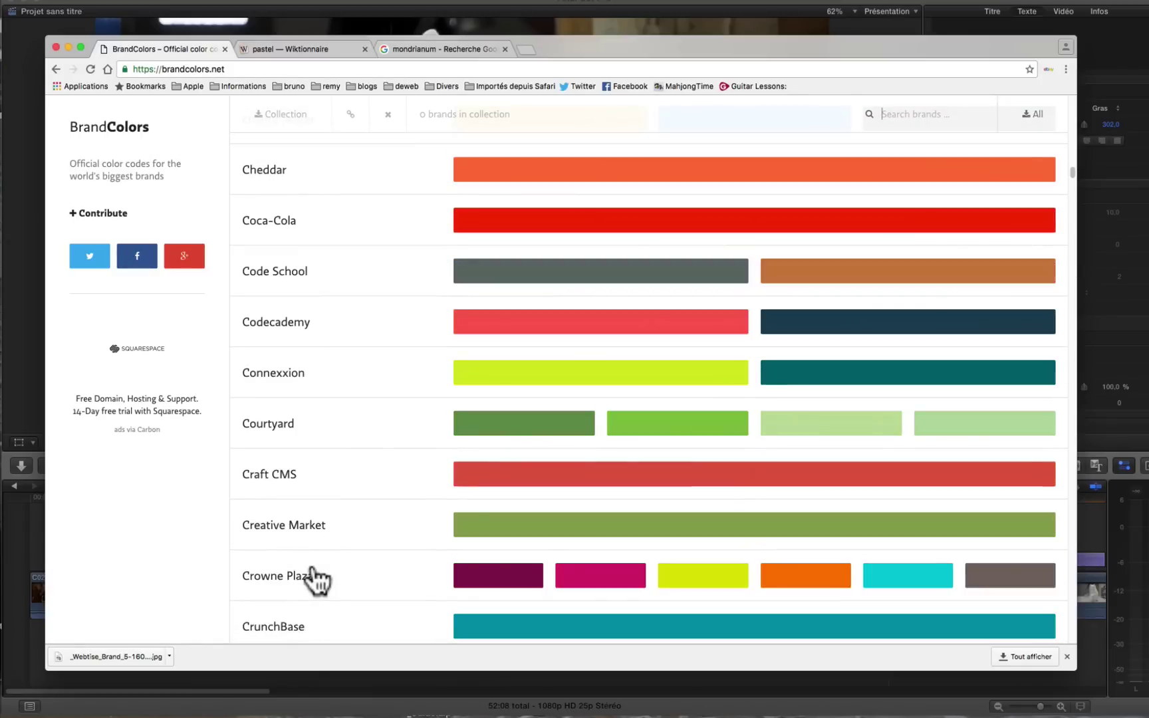
- Return to Final Cut Pro and place the playhead on the brand palette image clip at 2:16
double_click(580, 46)
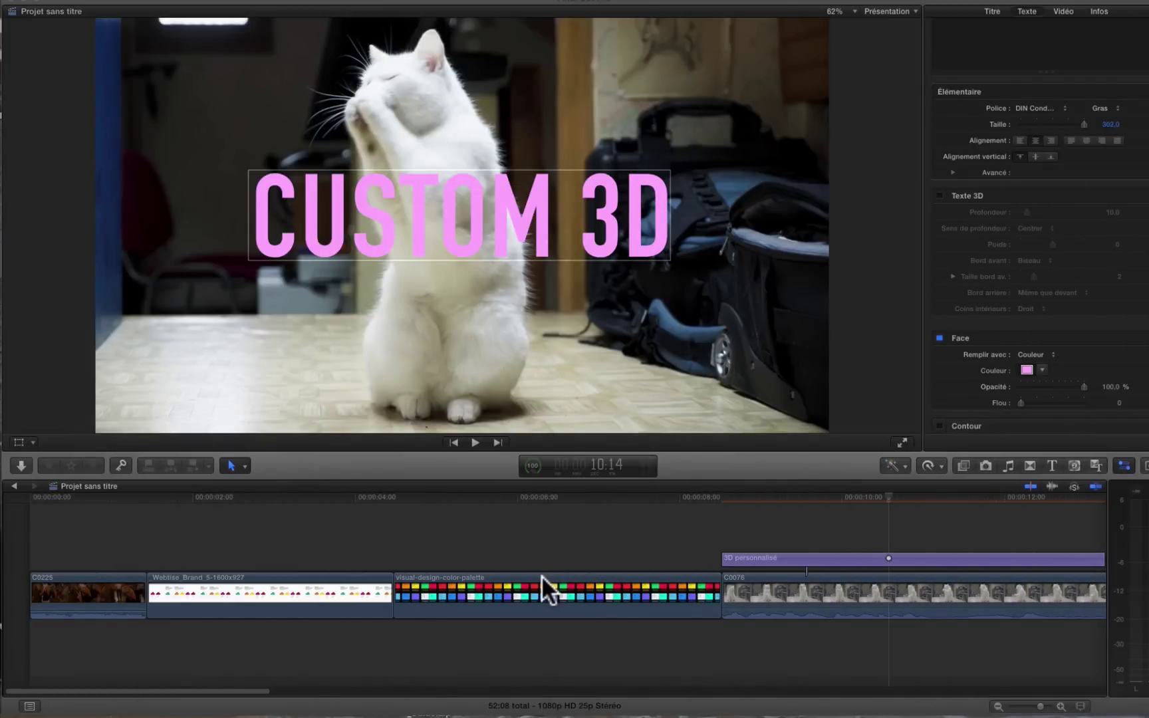
left_click(883, 492)
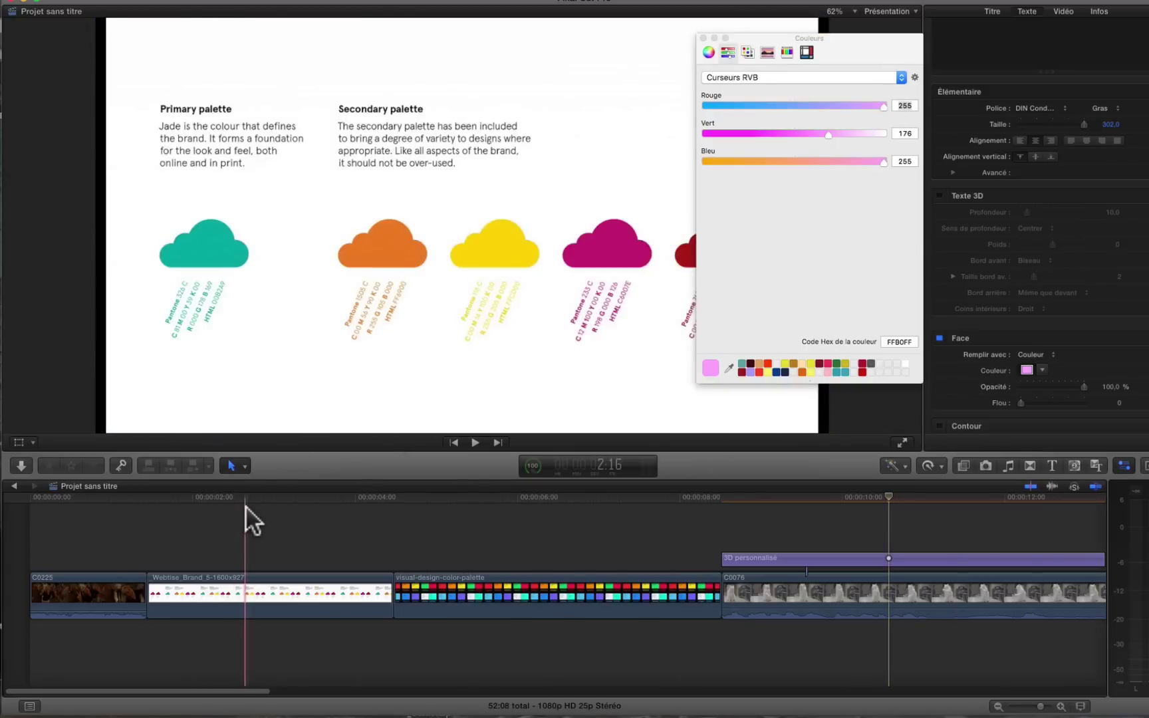
left_click(245, 506)
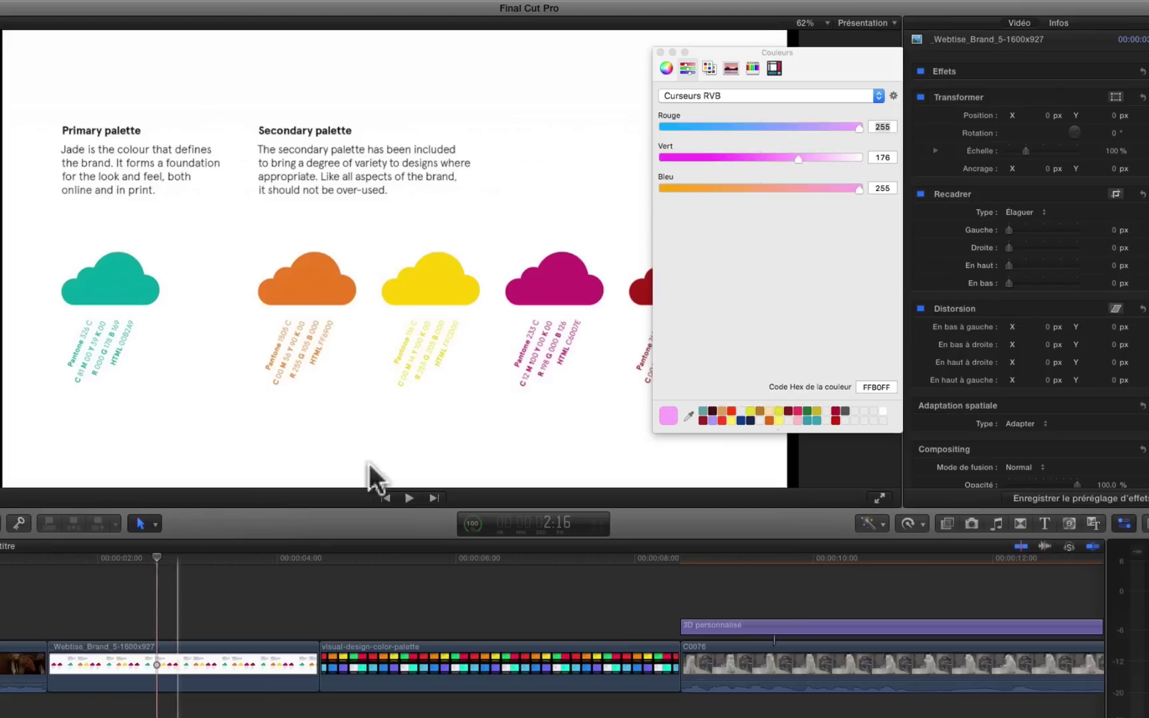
left_click_drag(869, 54, 885, 87)
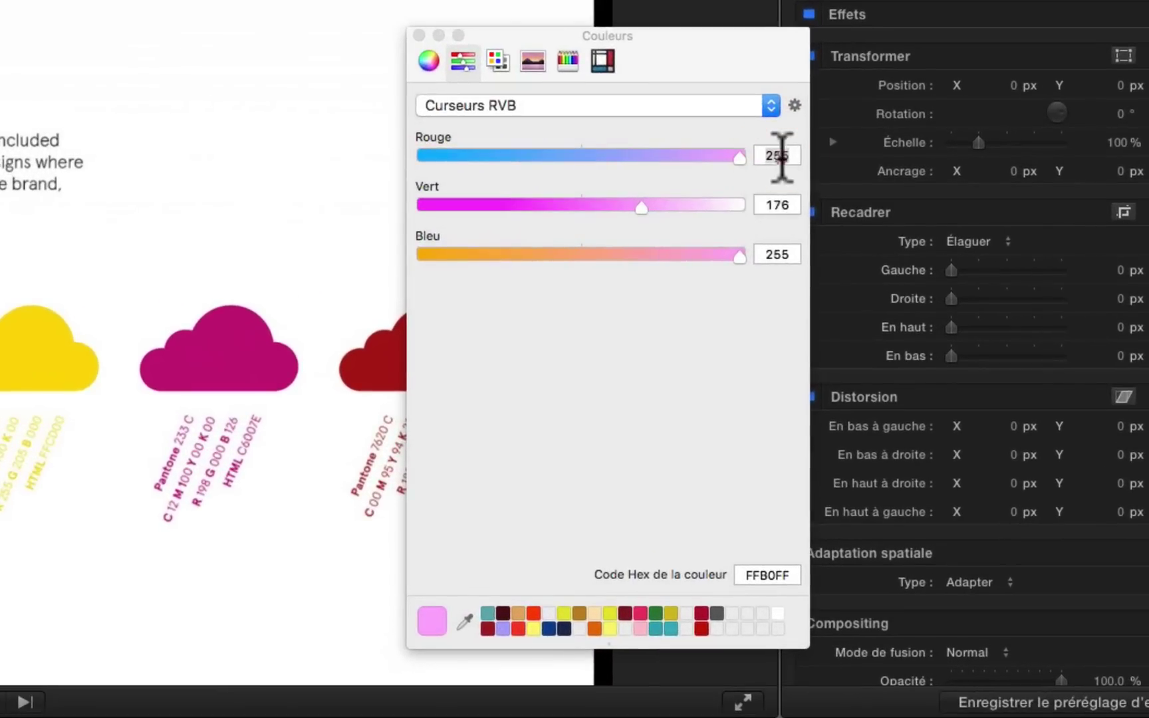
- Set the RGB sliders to red 0, green 178 and blue 169 to match the jade of the primary palette
double_click(778, 154)
type("0")
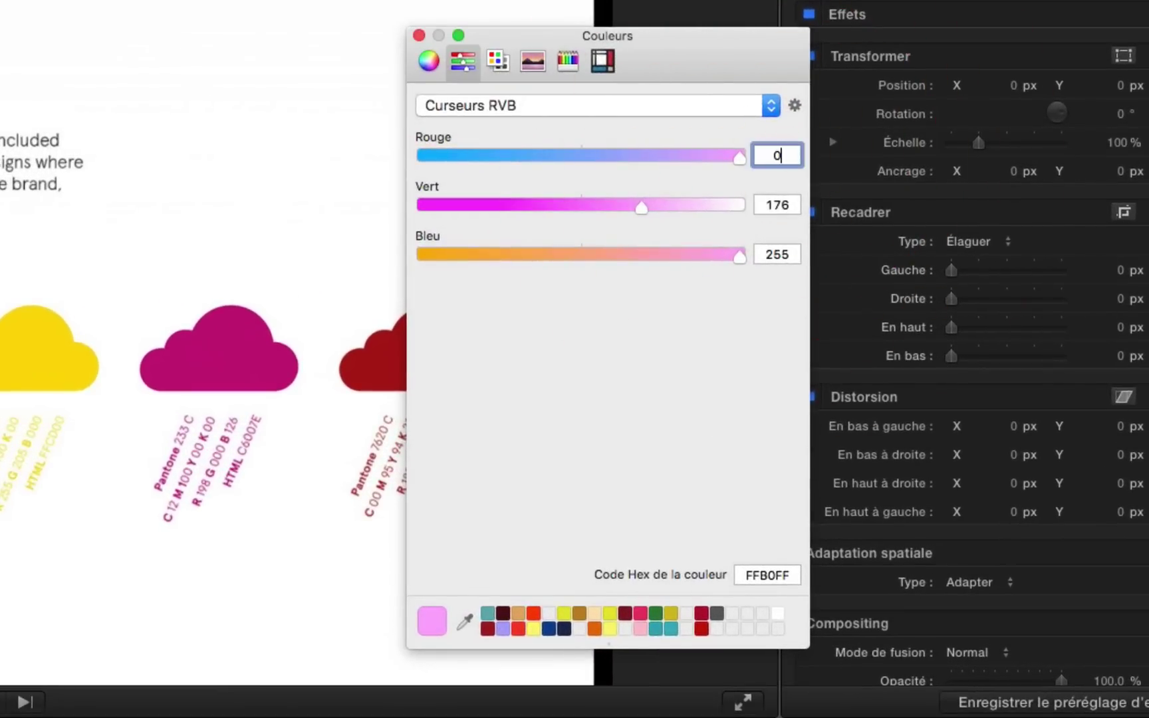
left_click(785, 203)
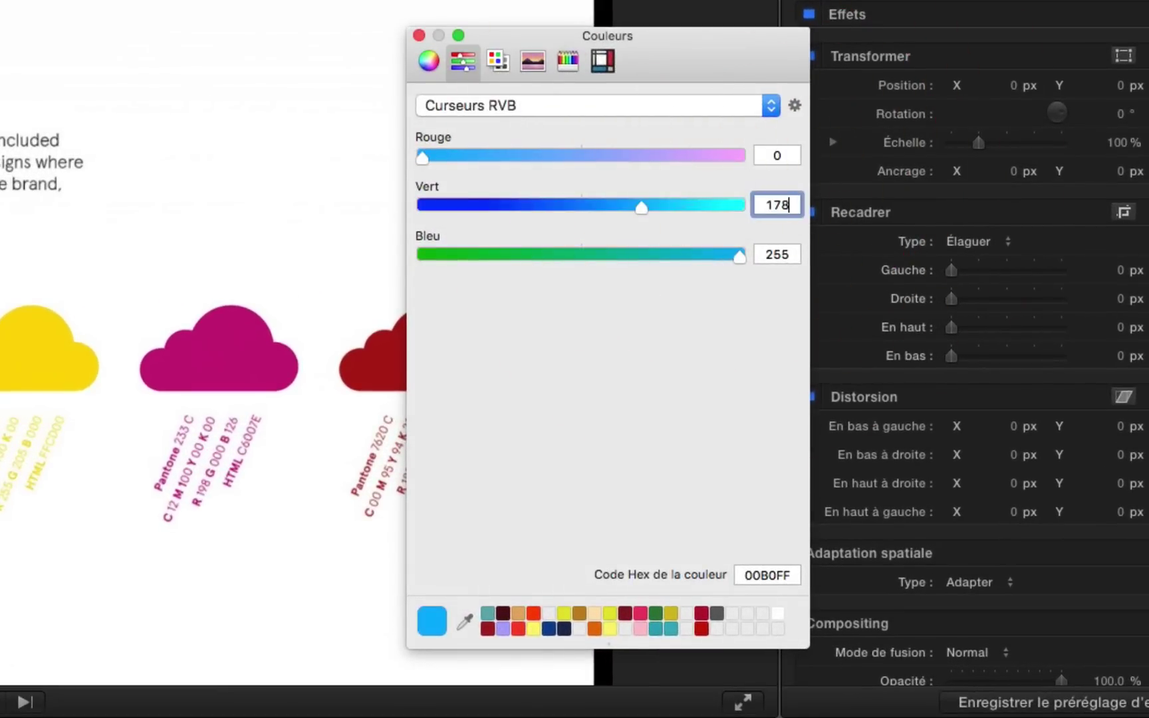
double_click(774, 252)
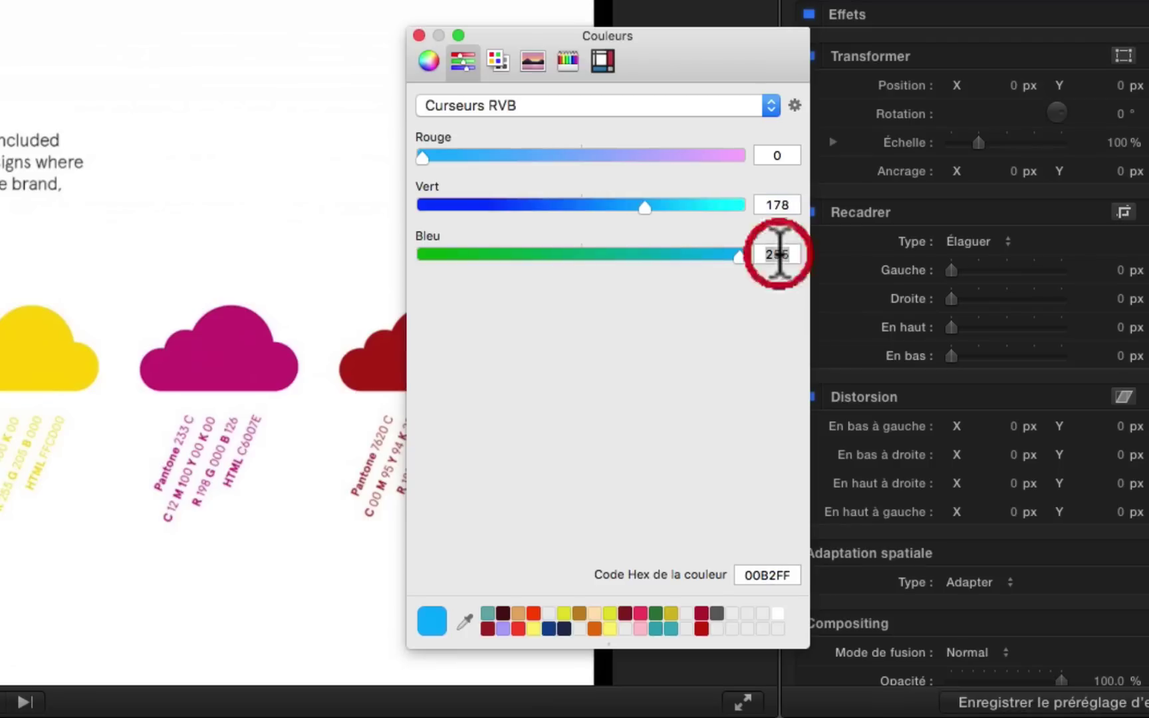
type("169")
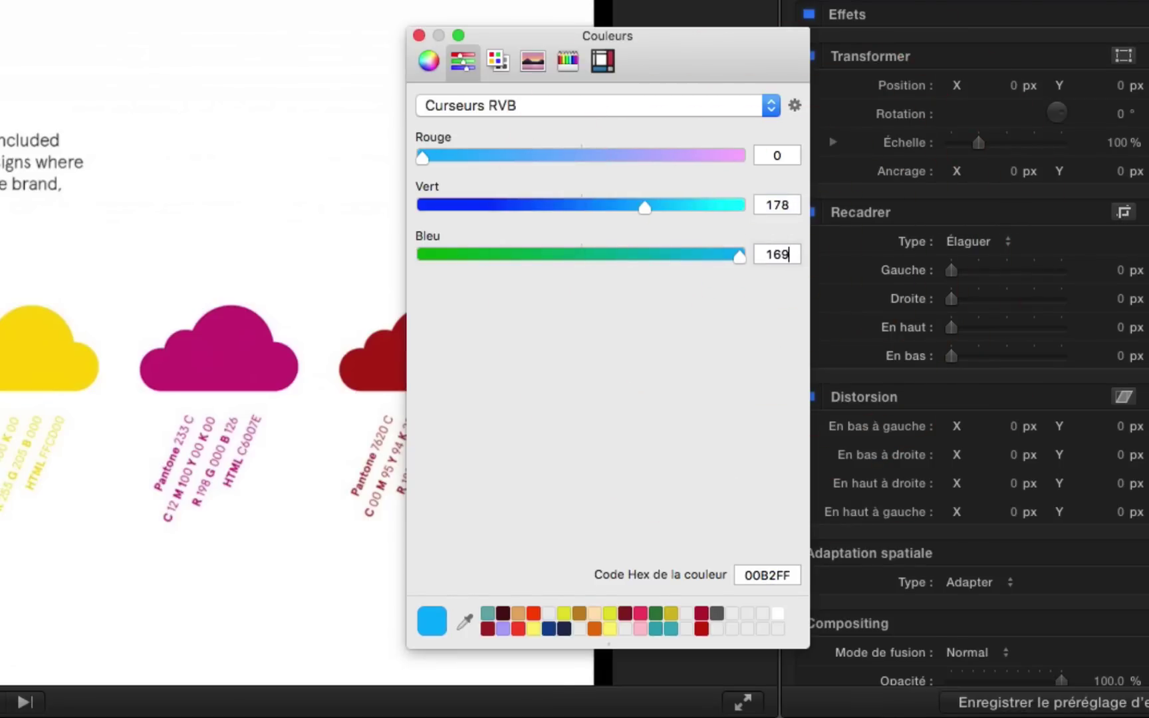
key("Return")
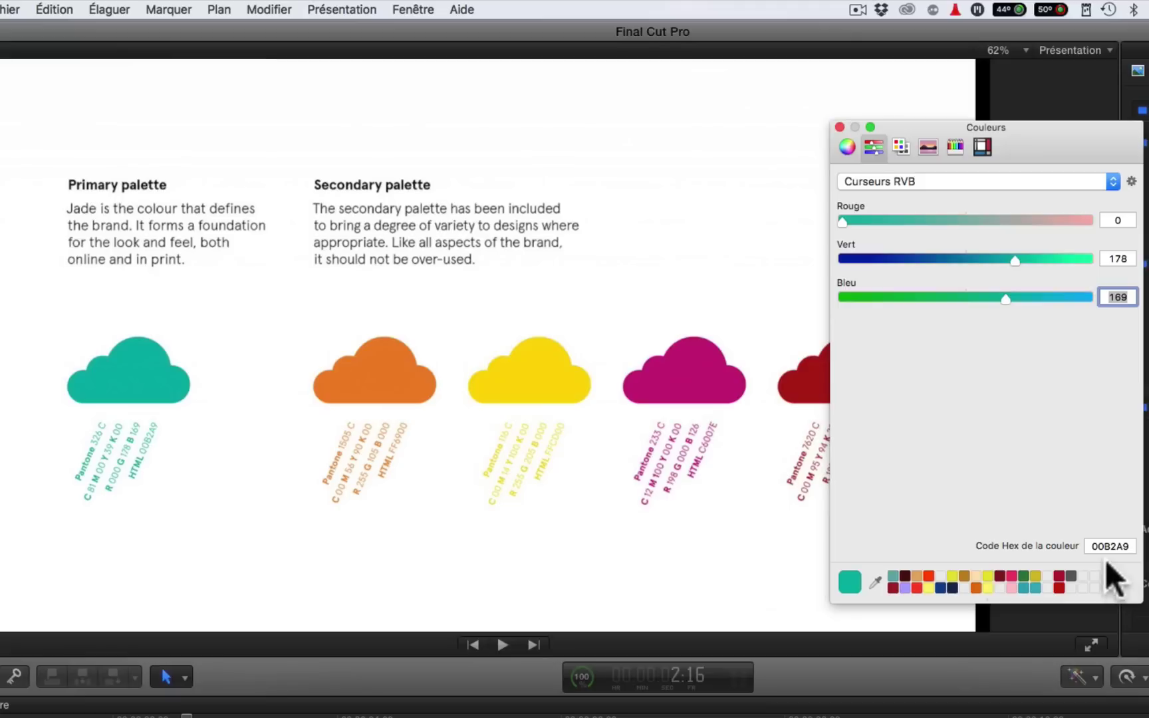
- Set the colour's hex code to FF6900 to match the orange of the secondary palette
left_click(1093, 545)
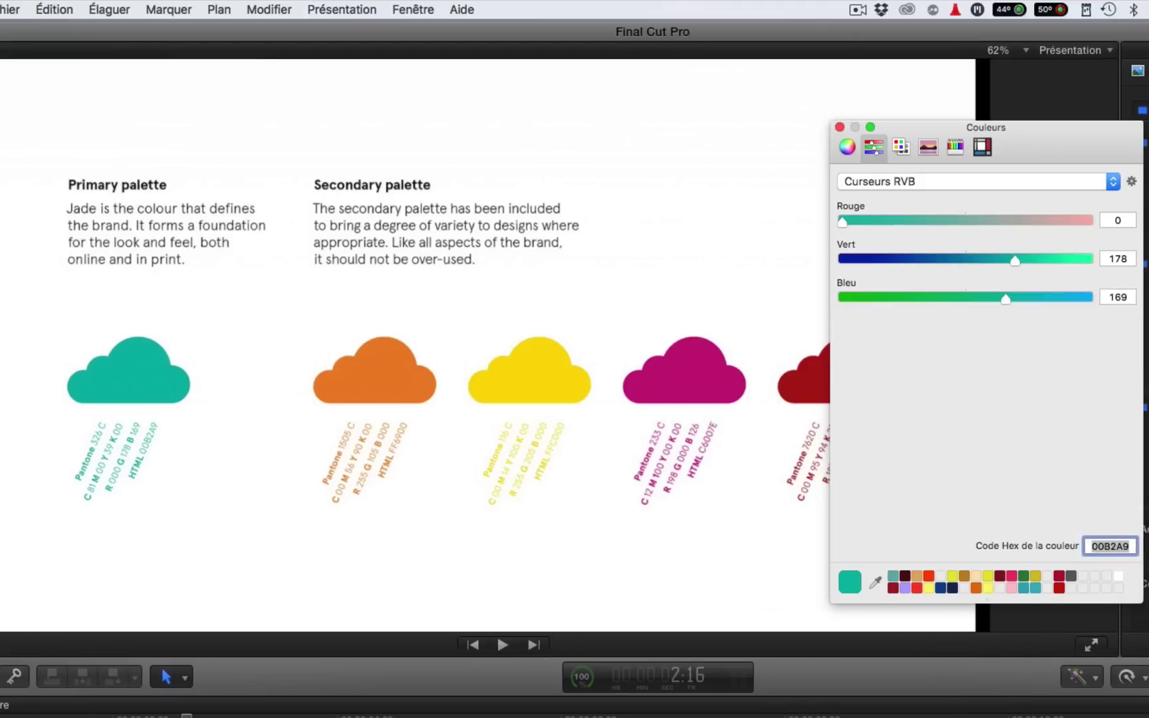
key("BackSpace")
type("FF")
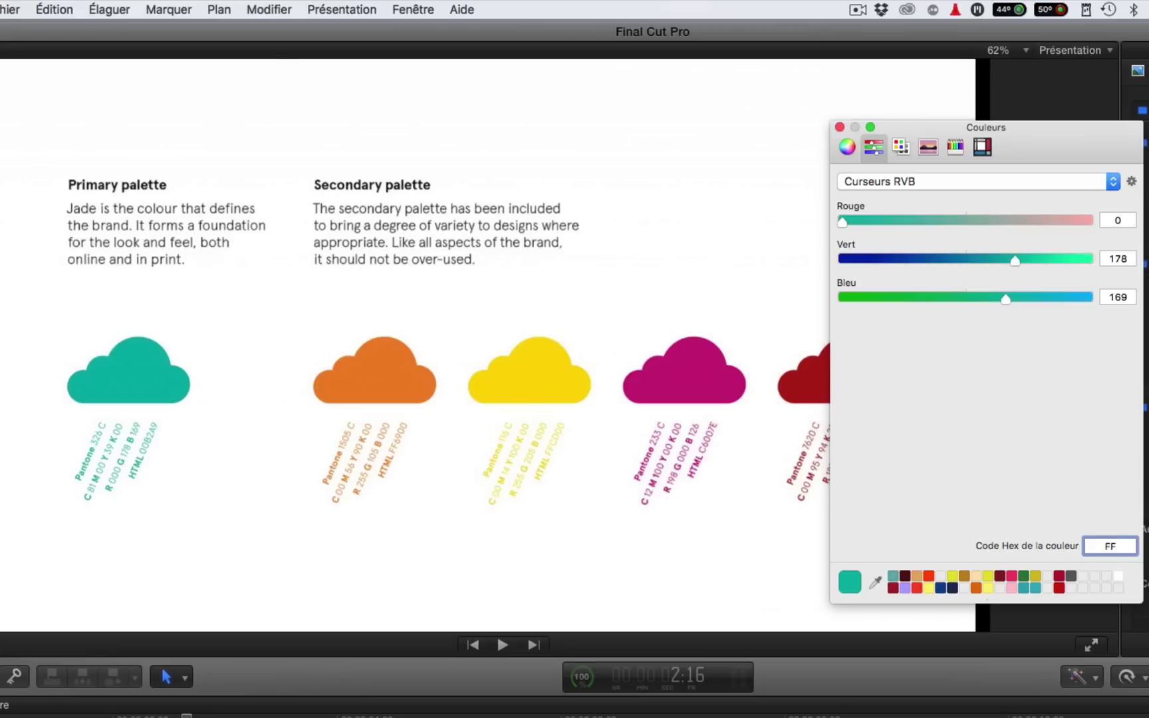
type("6900")
key("Return")
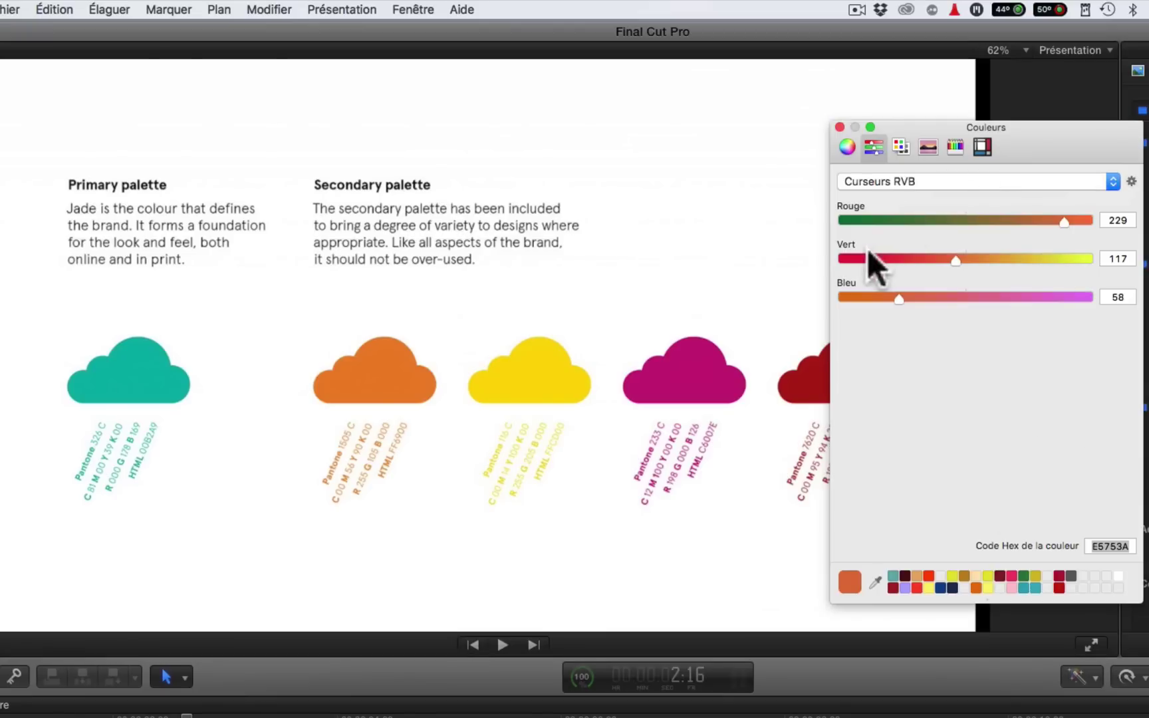
- Show the web-safe colours palette (Couleurs sécurisées web) and browse its red, yellow and green ranges
left_click(900, 145)
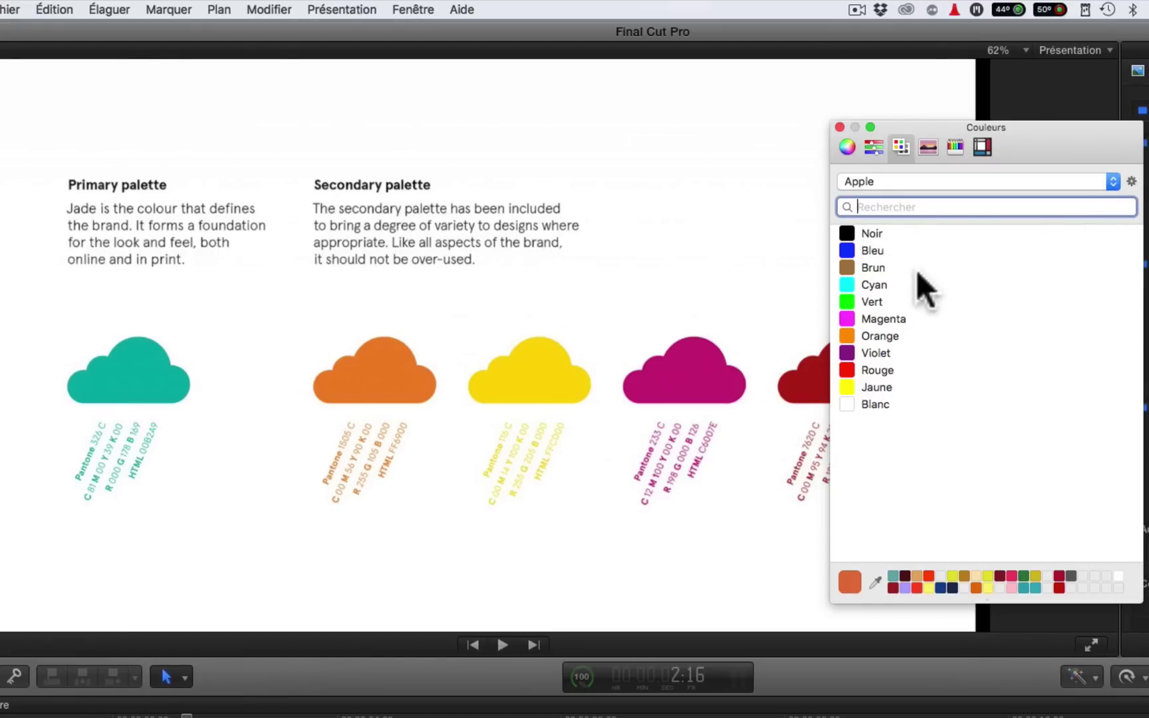
left_click(1113, 178)
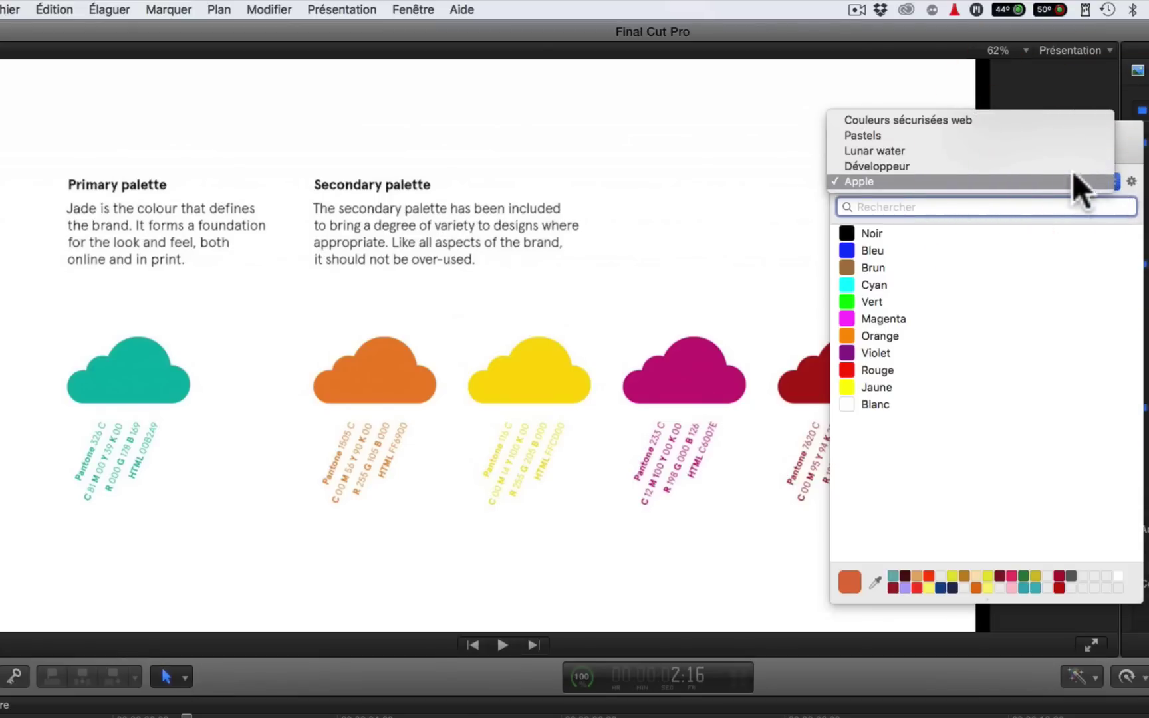
left_click(1044, 122)
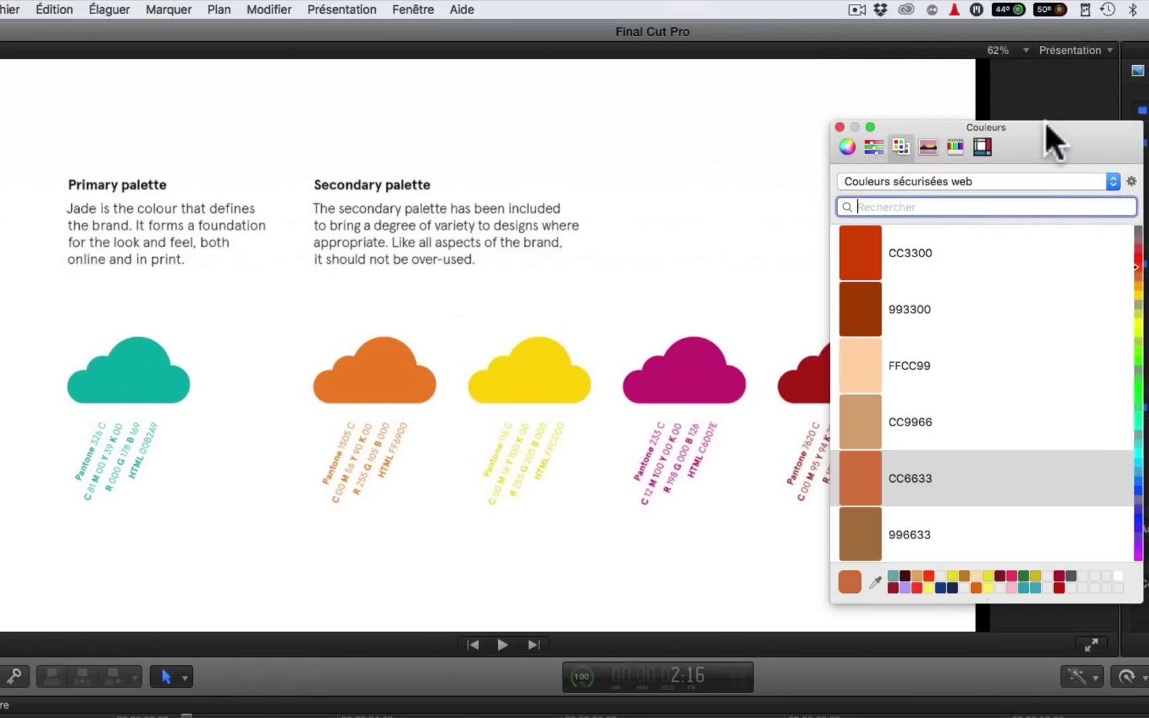
left_click(1135, 252)
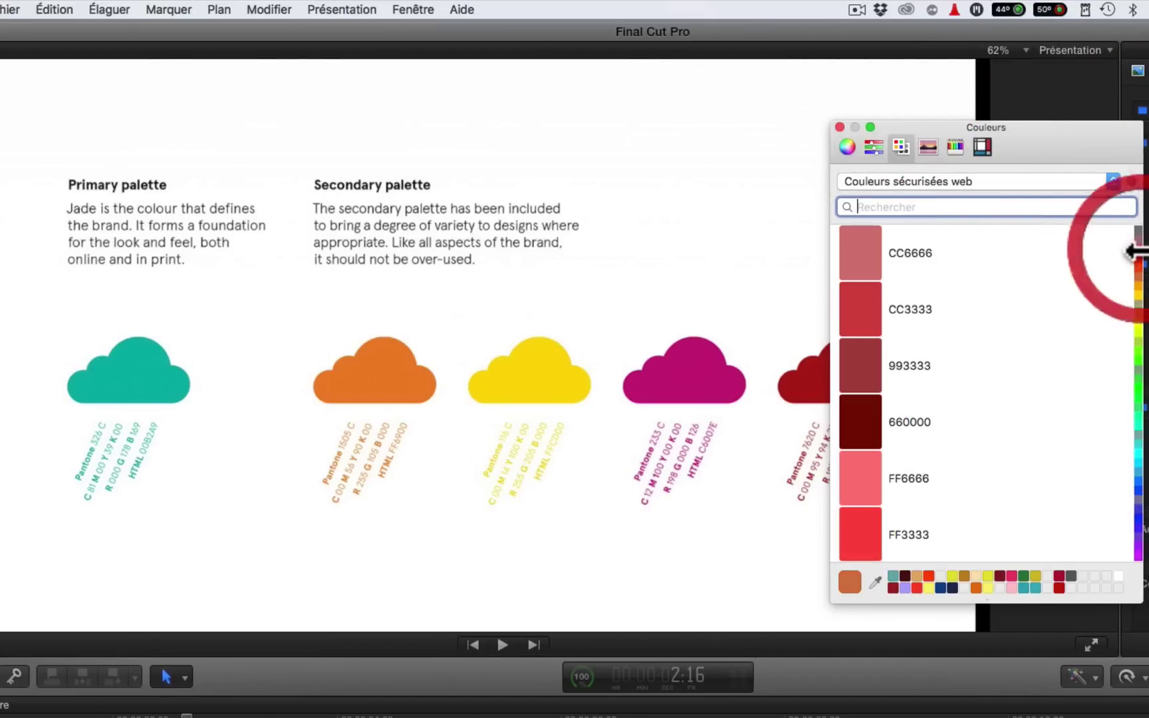
left_click(1136, 307)
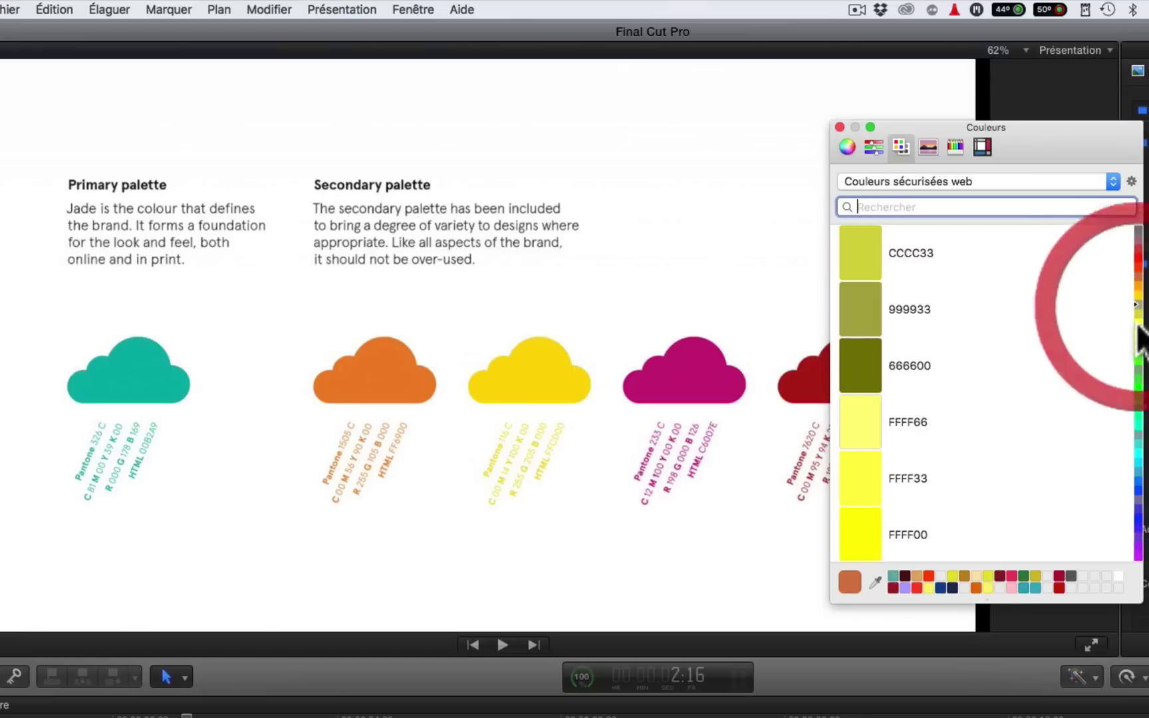
left_click(1135, 351)
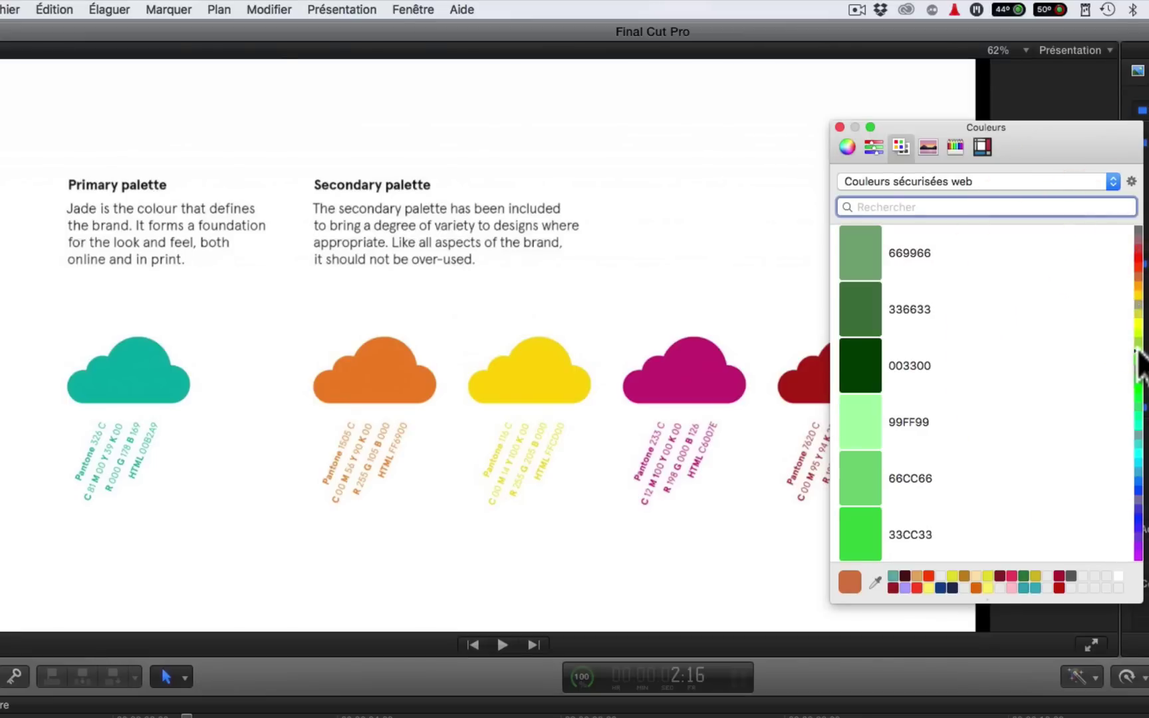
- Choose the Pastels palette, try colours such as Magenta, Saumon and Ciel, and pick Myrtille
left_click(996, 180)
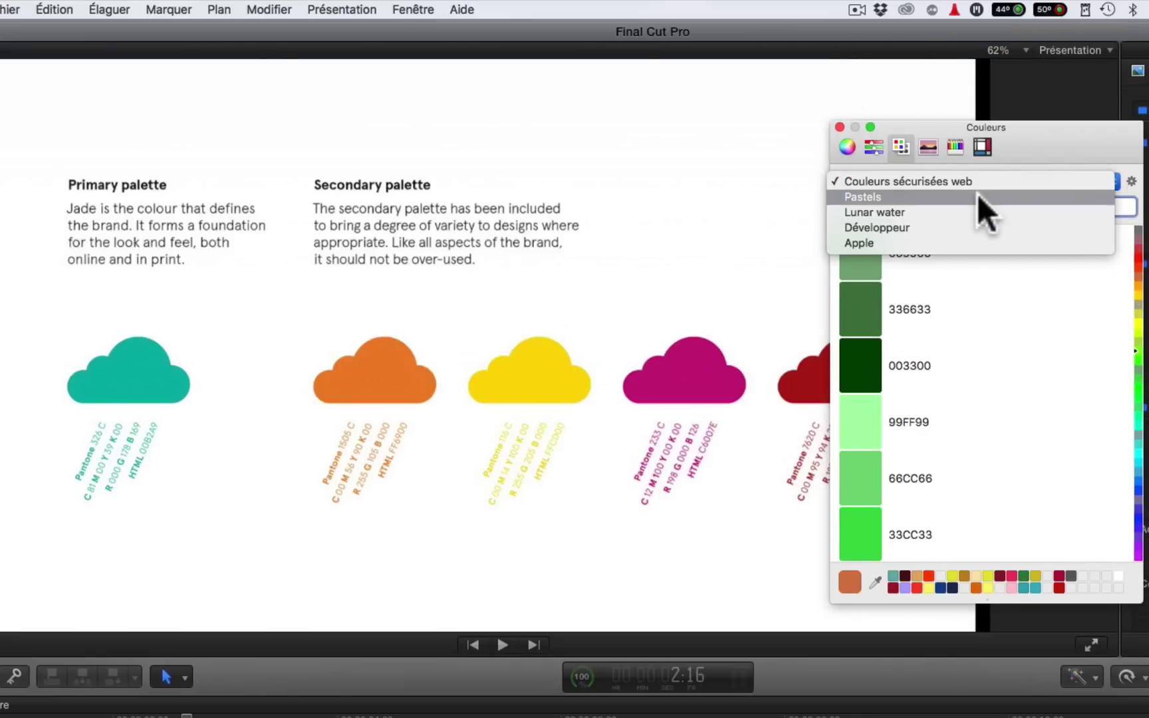
left_click(978, 194)
left_click(882, 332)
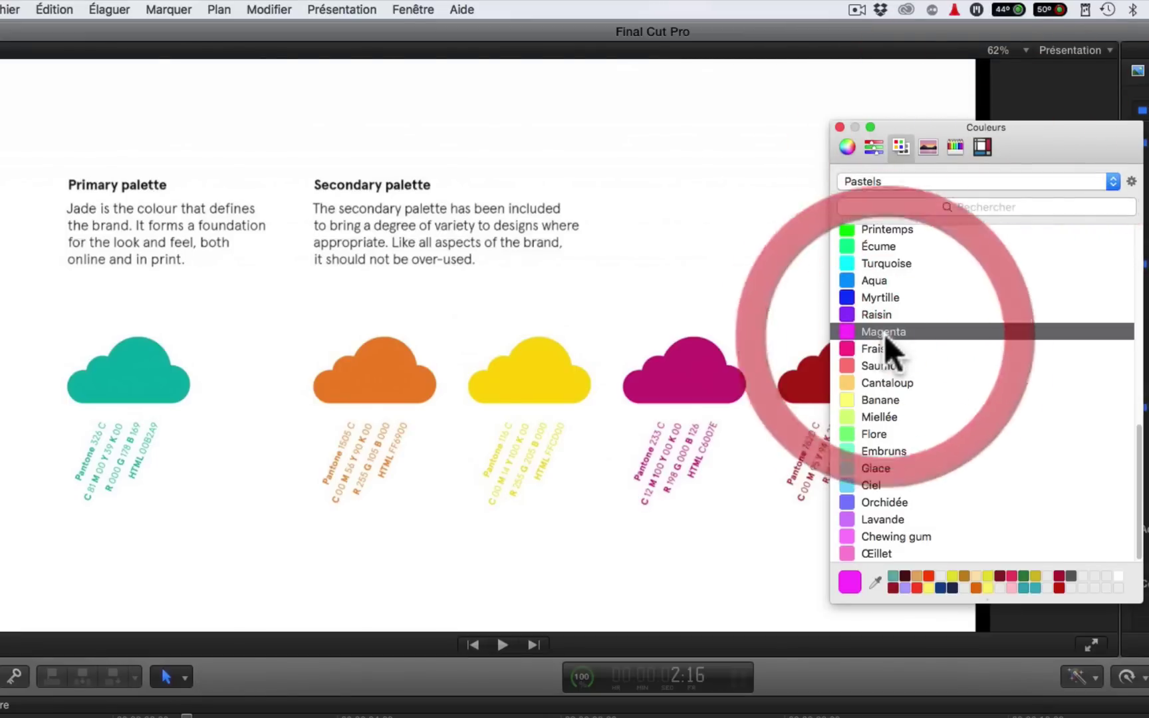
left_click(878, 365)
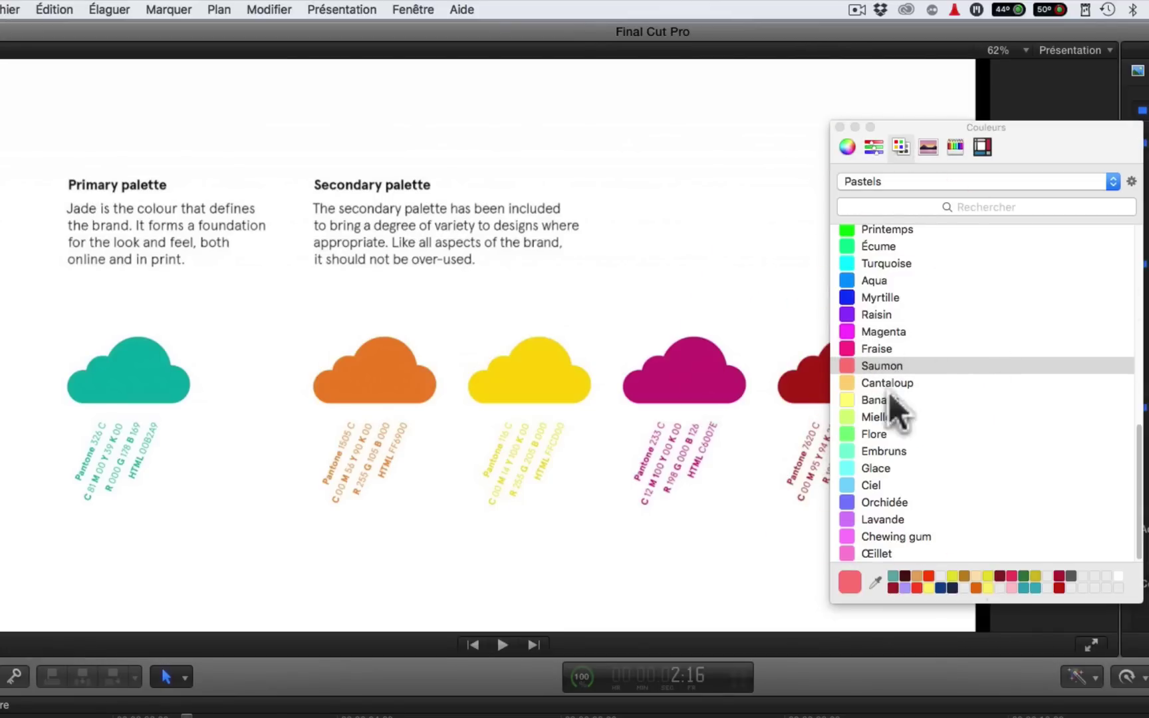
left_click(866, 414)
left_click(867, 448)
left_click(868, 483)
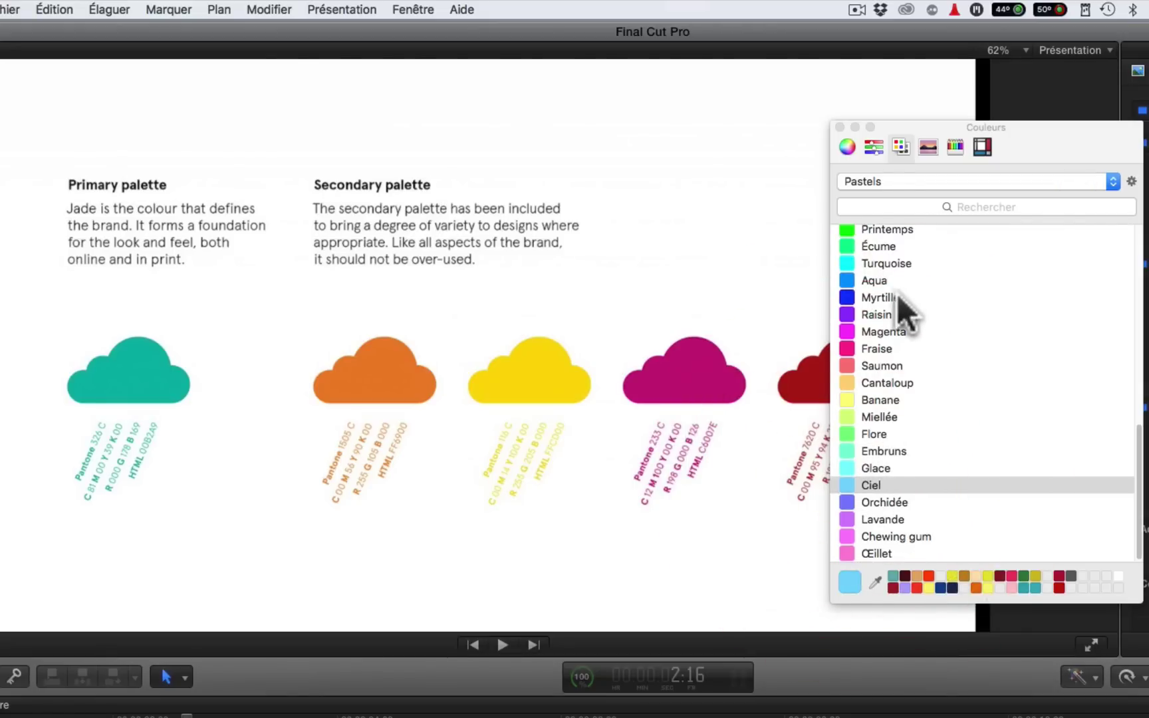
left_click(880, 297)
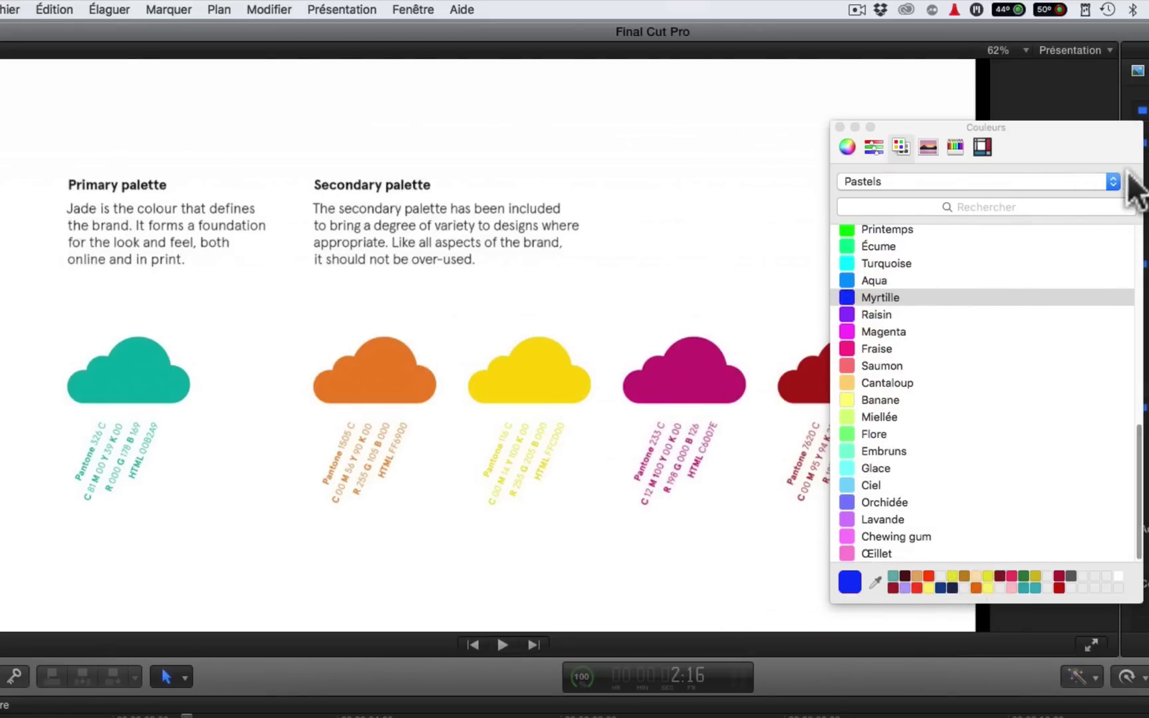
- Look through the Lunar water, Développeur and Apple colour palettes
left_click(1110, 182)
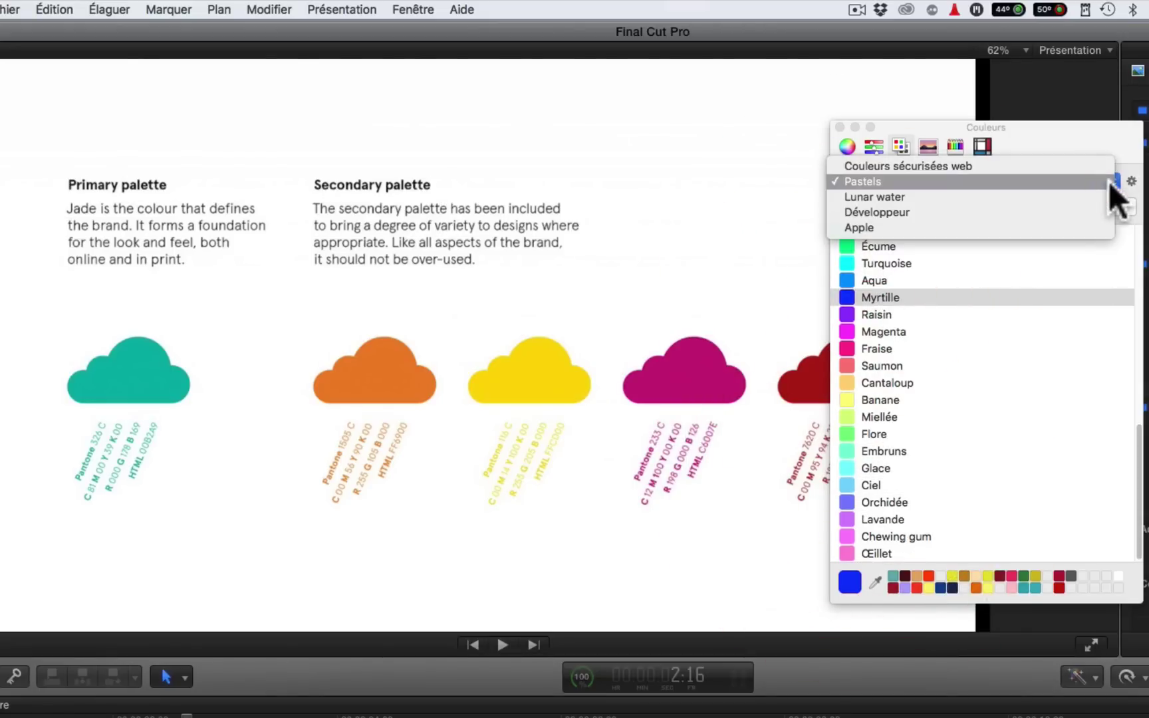
left_click(1078, 198)
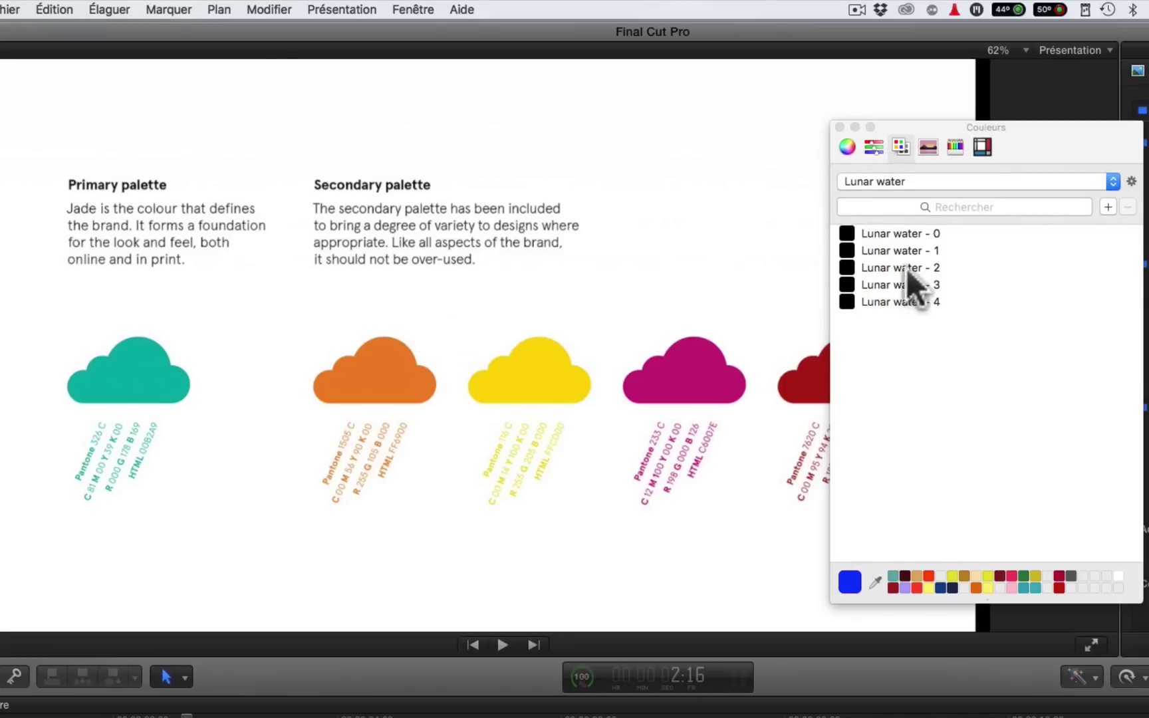
left_click(1111, 181)
left_click(1075, 195)
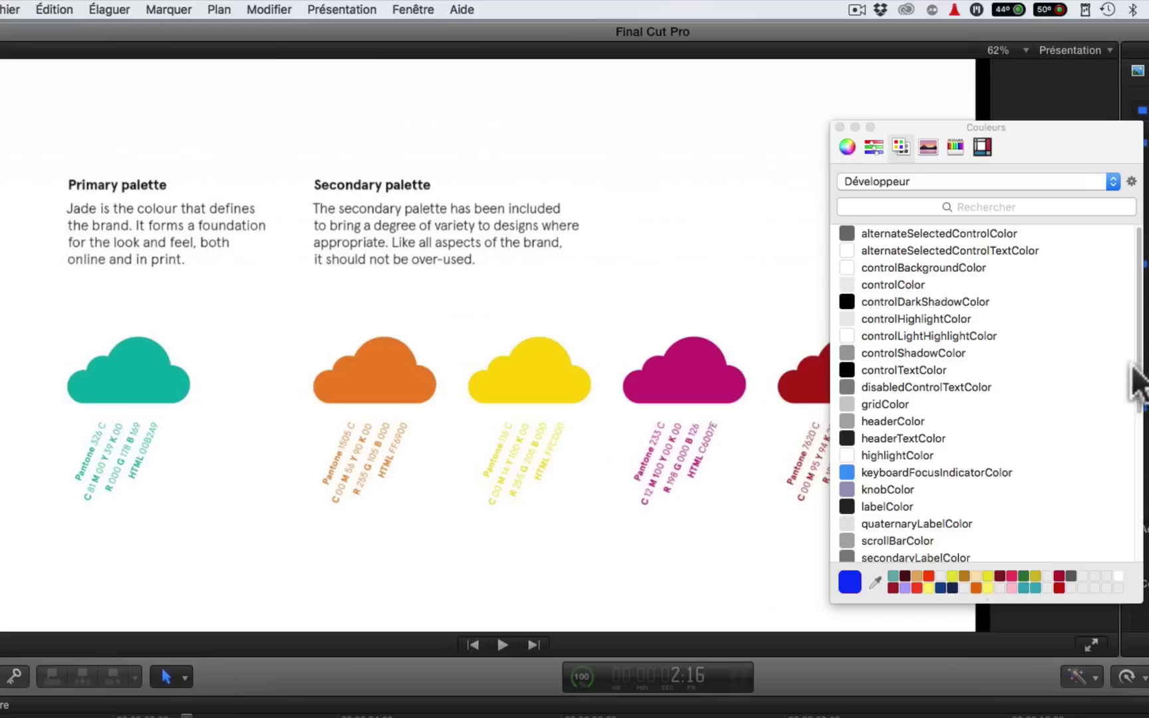
scroll(1113, 426, "down", 5)
scroll(1114, 425, "up", 5)
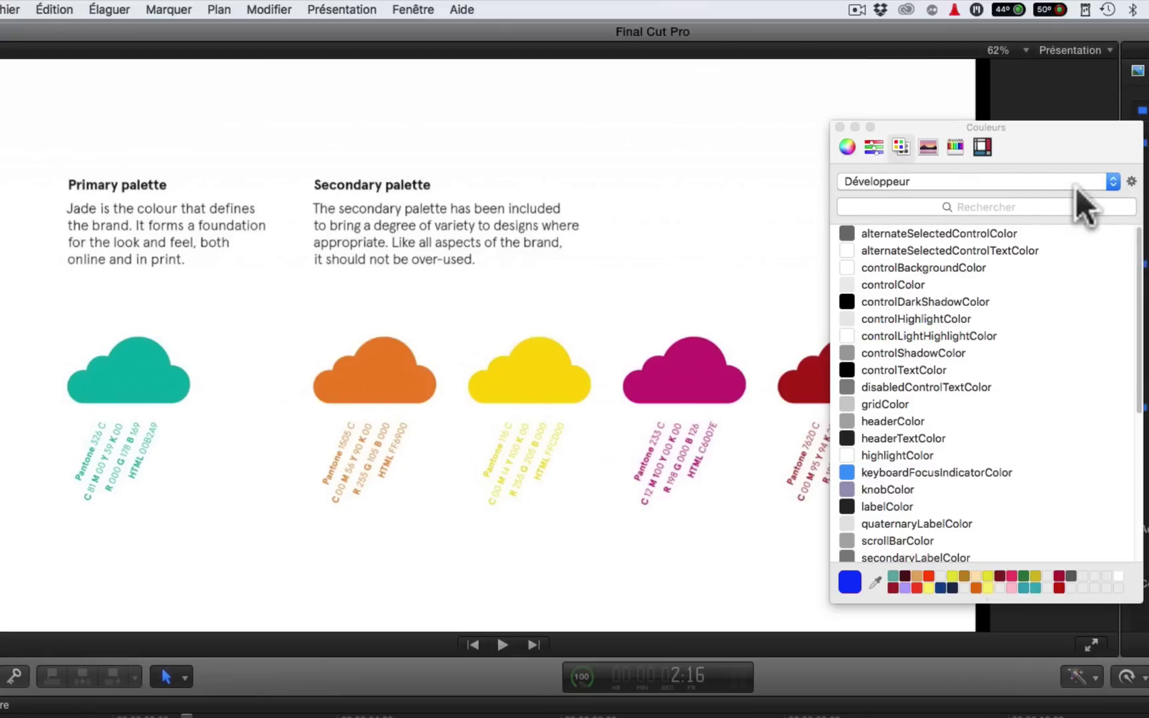
left_click(1112, 181)
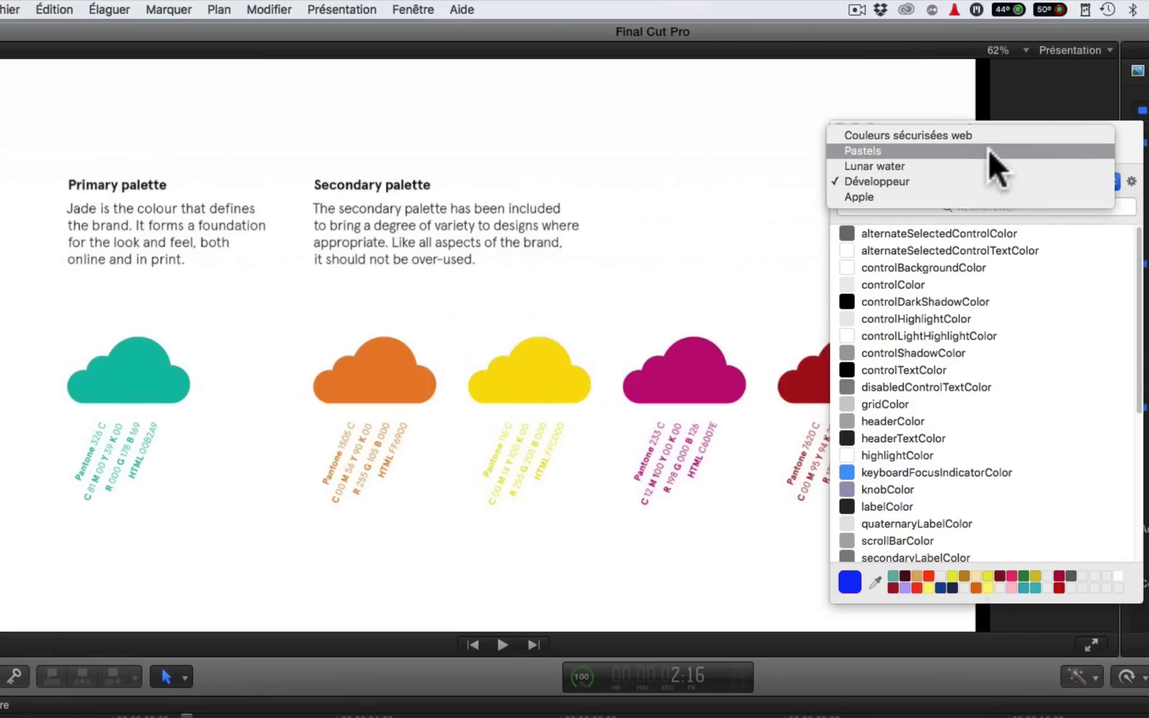
left_click(979, 197)
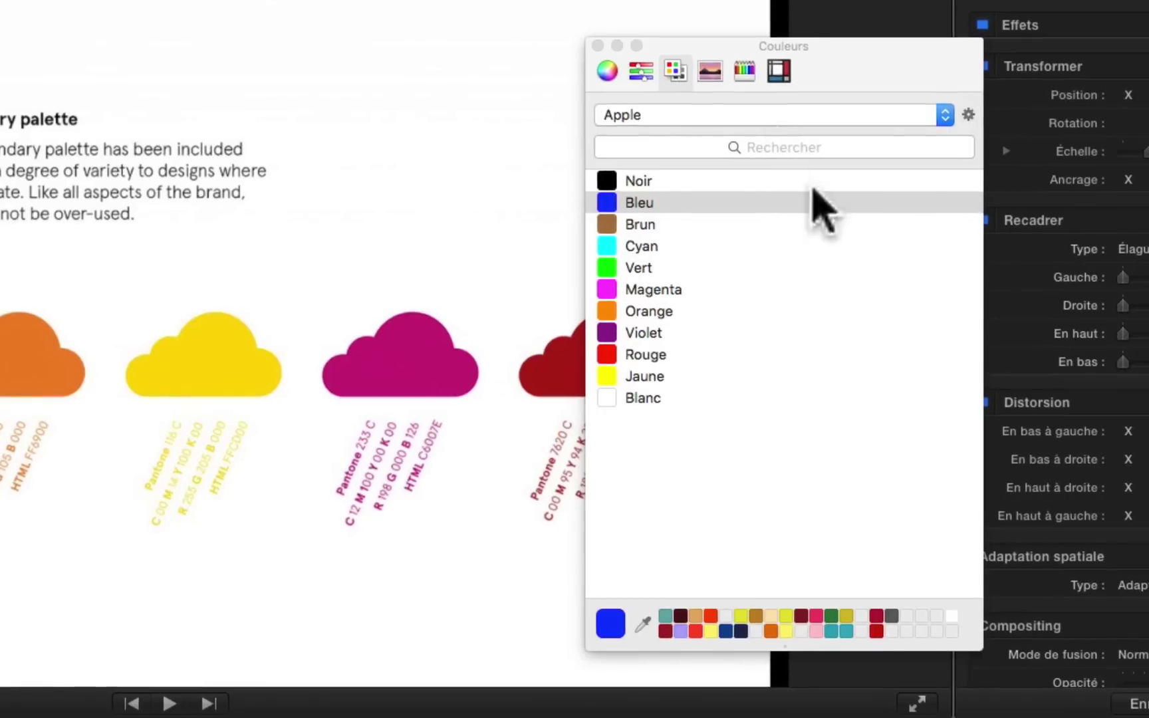
- Create a new colour palette and rename it météo
left_click(974, 114)
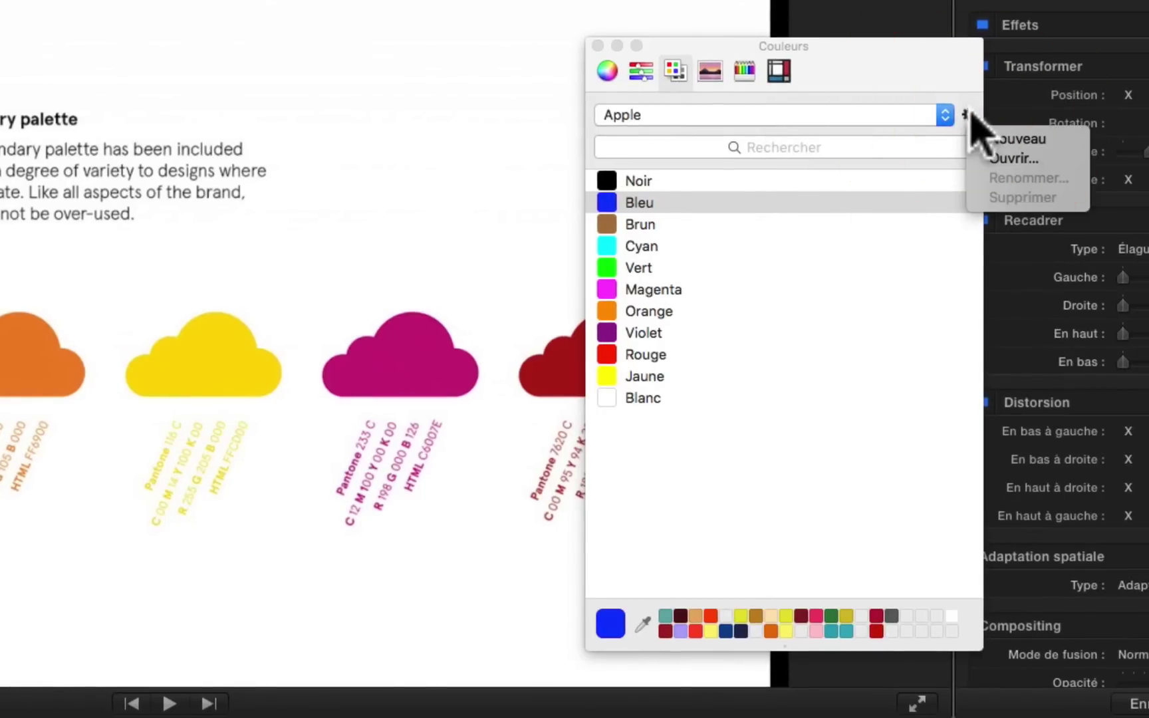
left_click(990, 133)
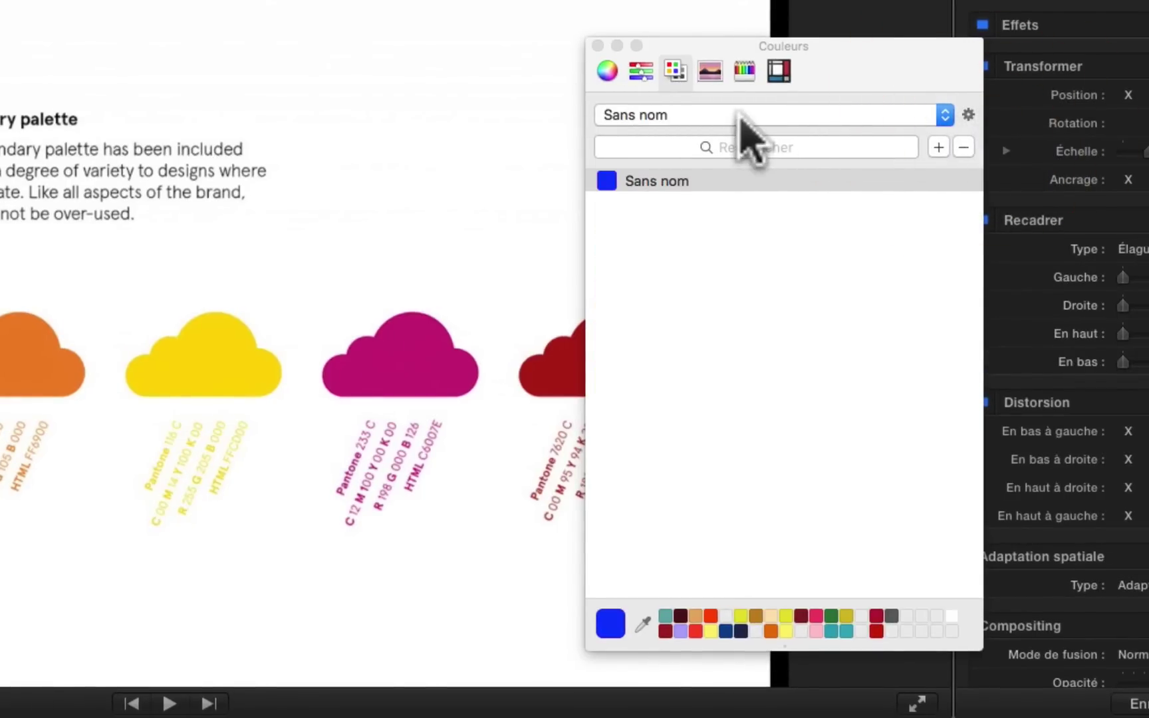
left_click(968, 114)
left_click(1017, 176)
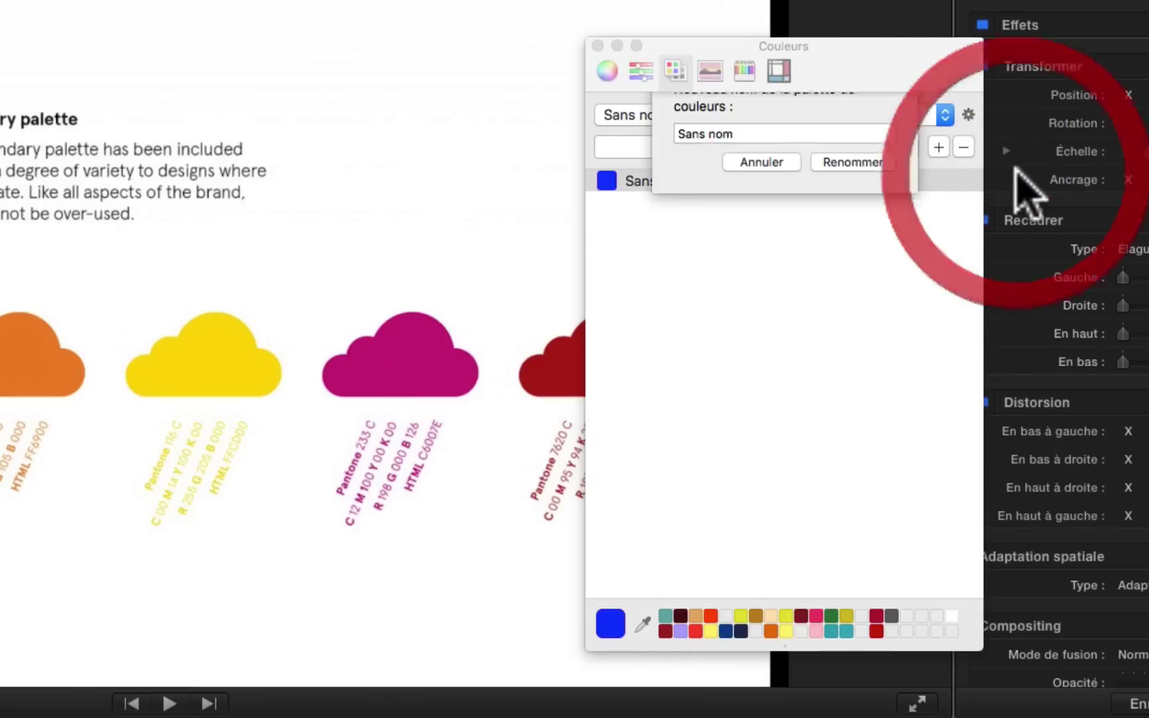
key("BackSpace")
key("BackSpace")
key("BackSpace")
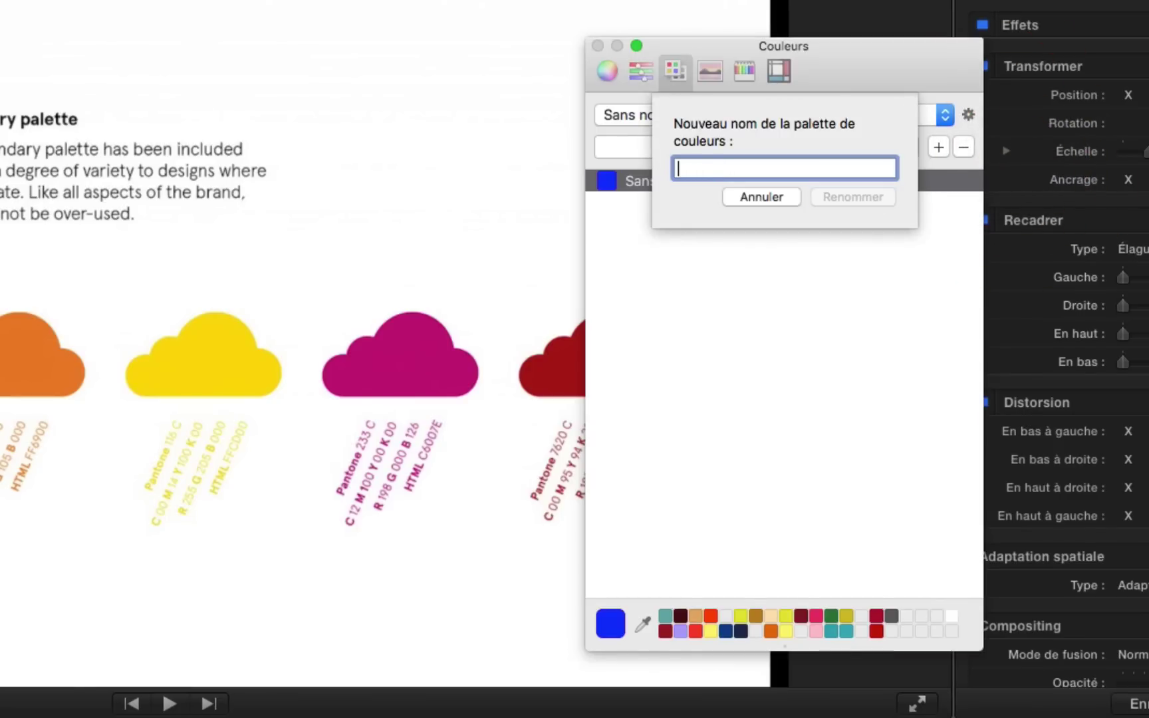
type("météo")
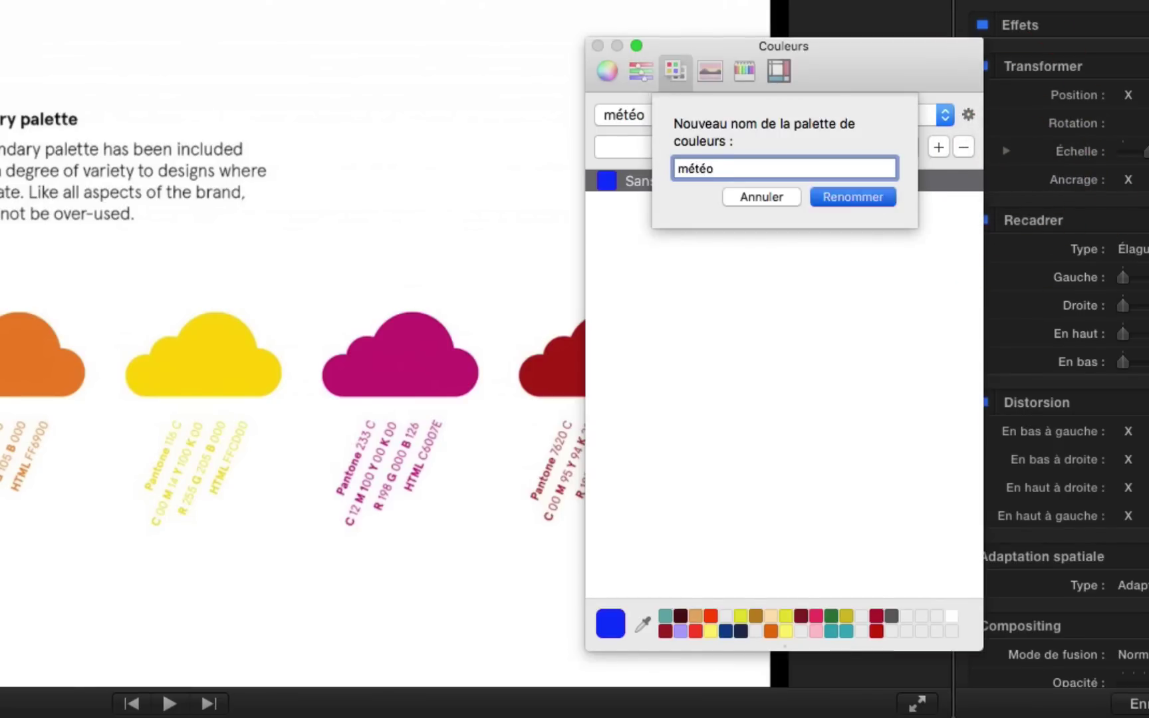
key("Return")
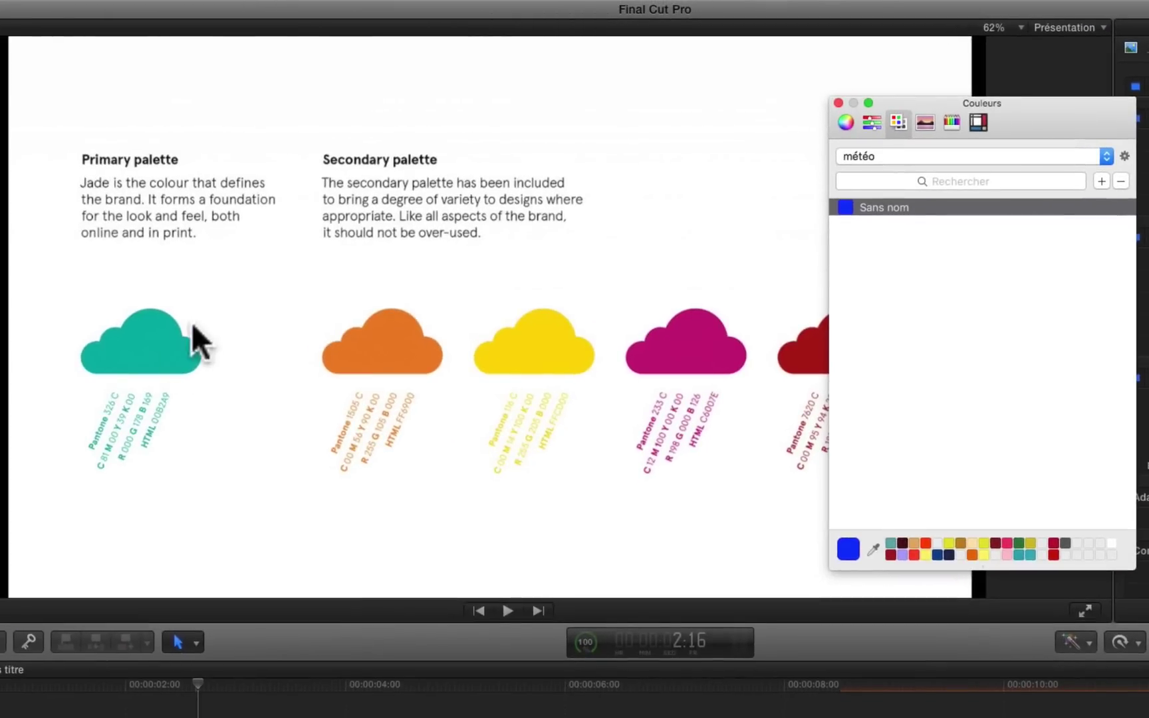
- Sample the teal and orange of the brand clouds in the viewer and store both colours in the météo palette
left_click(871, 548)
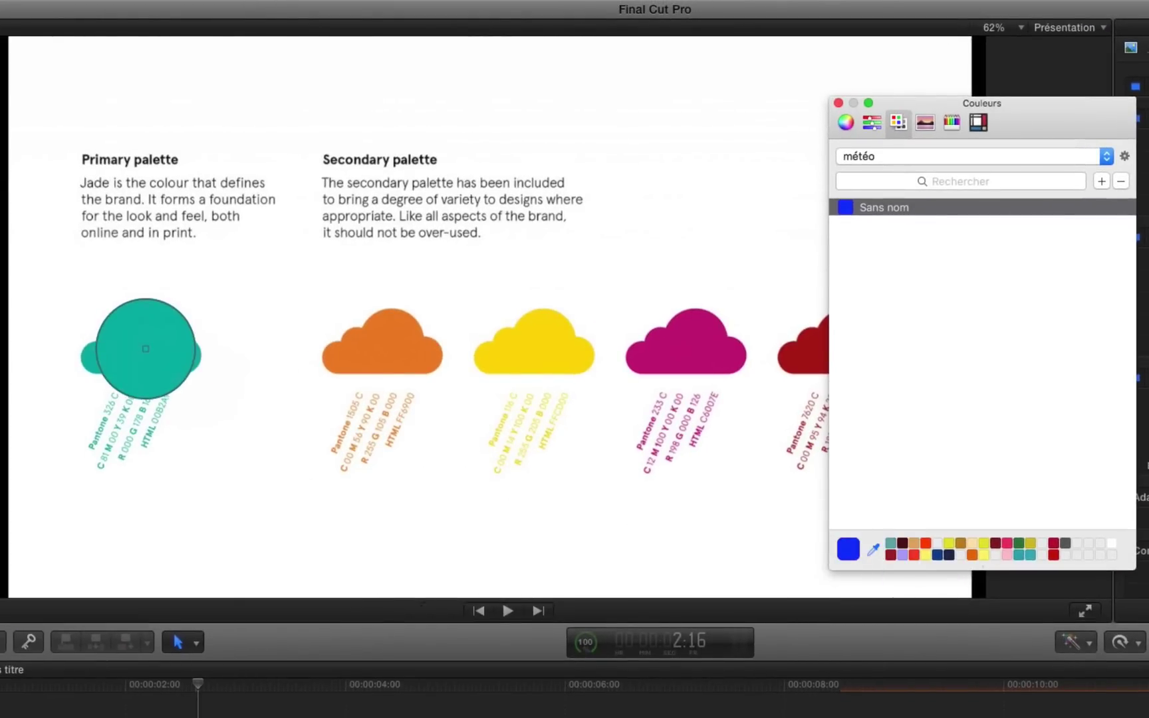
left_click(145, 348)
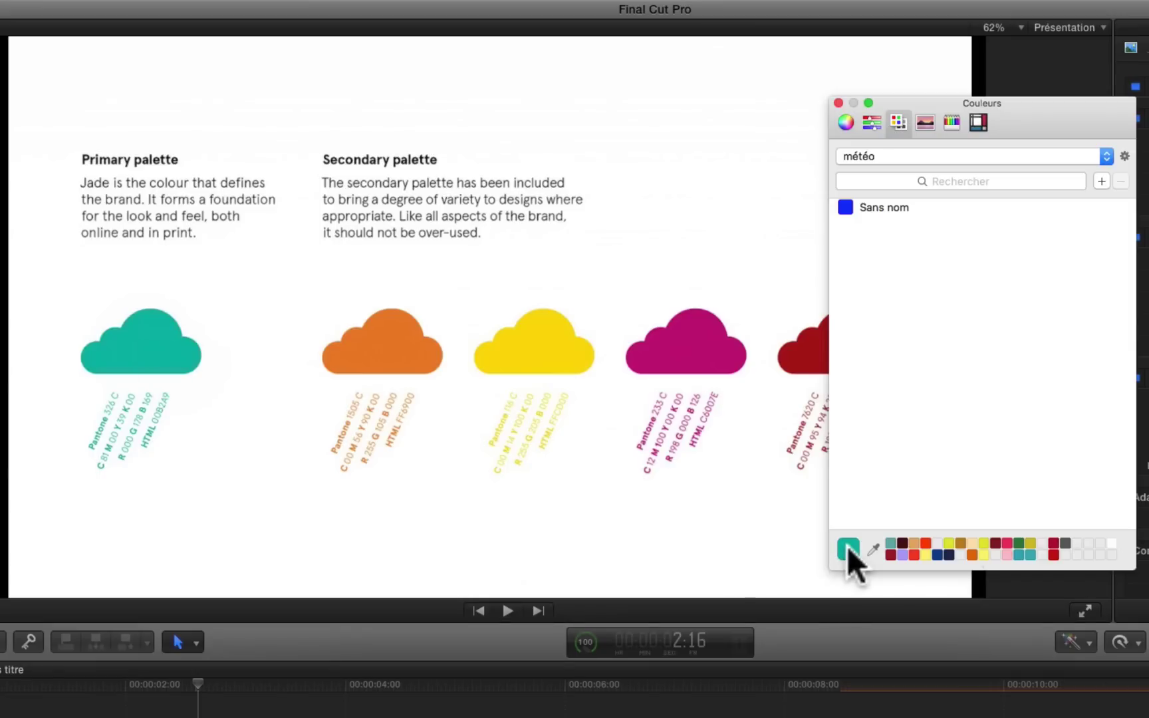
left_click_drag(846, 546, 871, 293)
left_click(413, 344)
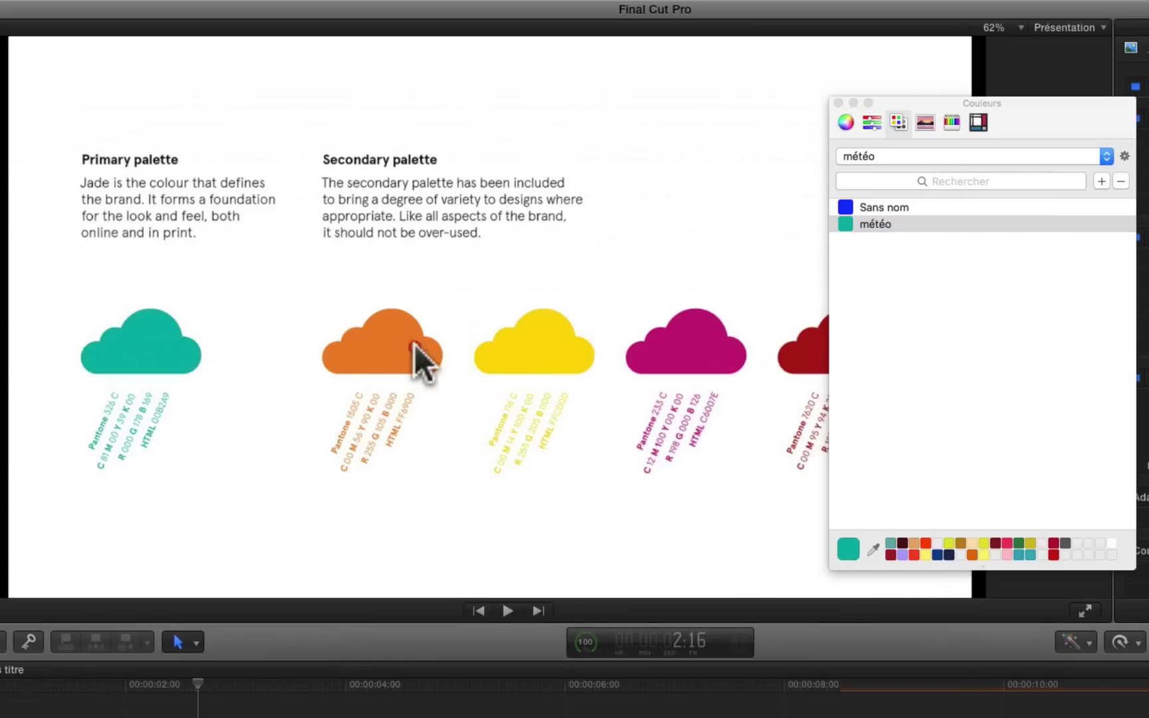
left_click(872, 549)
left_click(410, 354)
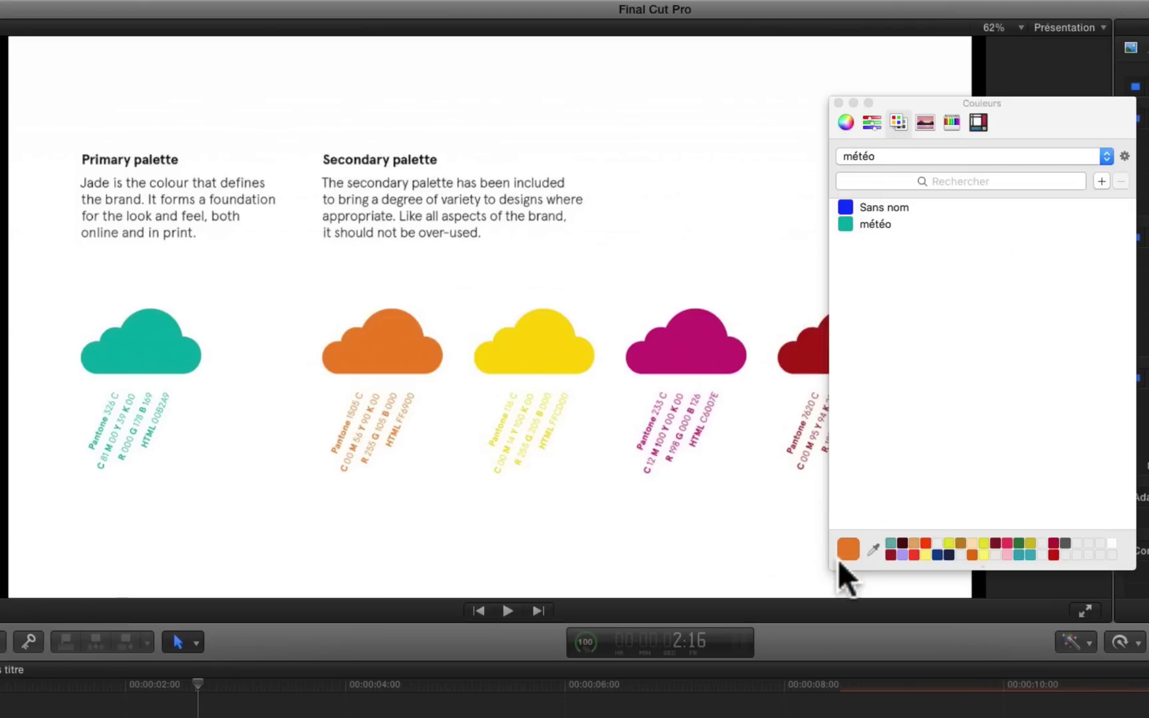
left_click_drag(846, 548, 864, 345)
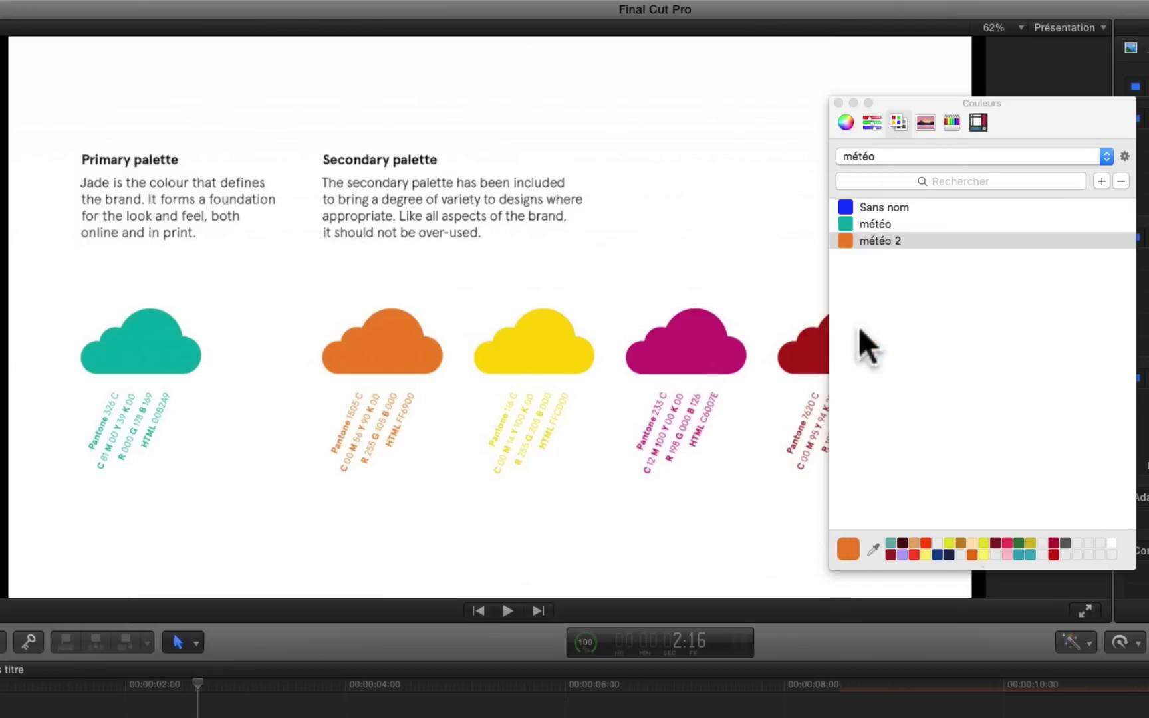
- Rename the teal colour of the météo palette as vert and delete the blue Sans nom colour
left_click(878, 224)
left_click(878, 223)
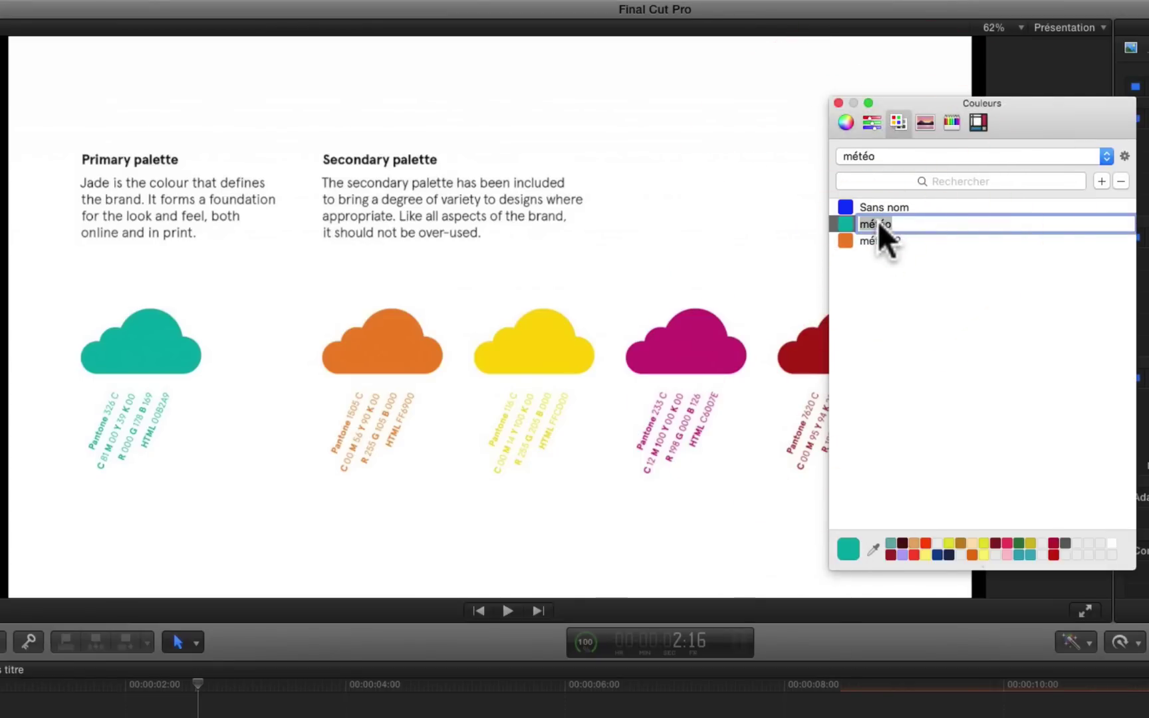
type("vert")
left_click(885, 203)
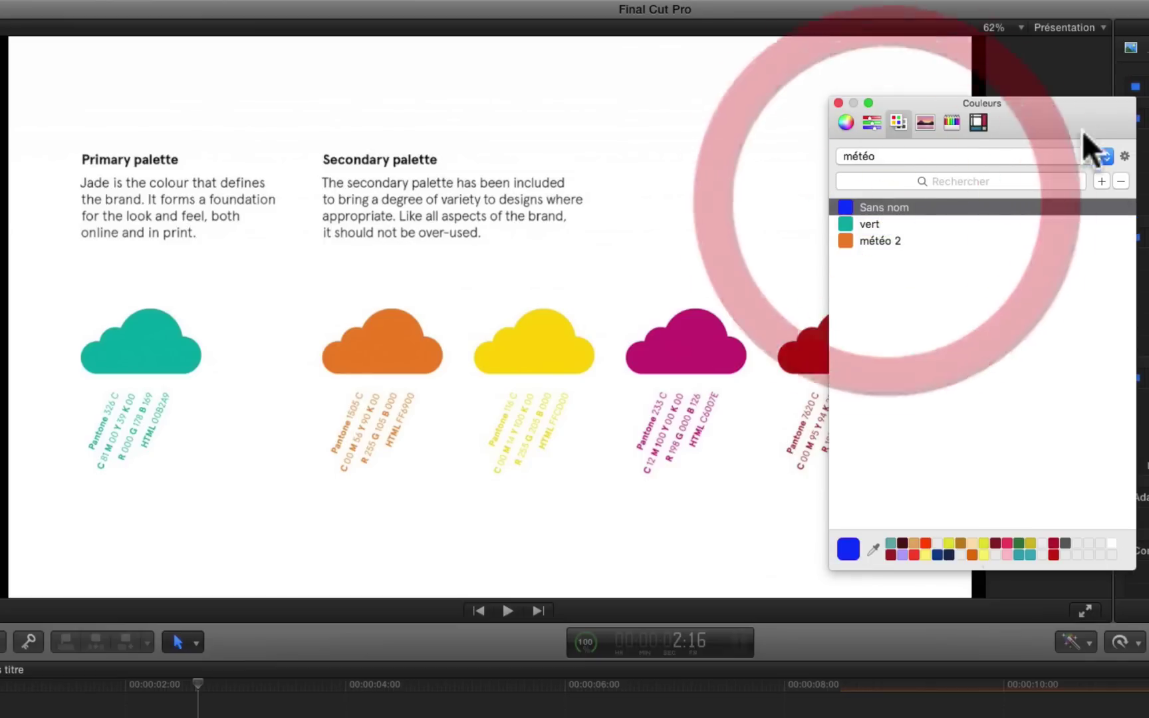
left_click(1121, 181)
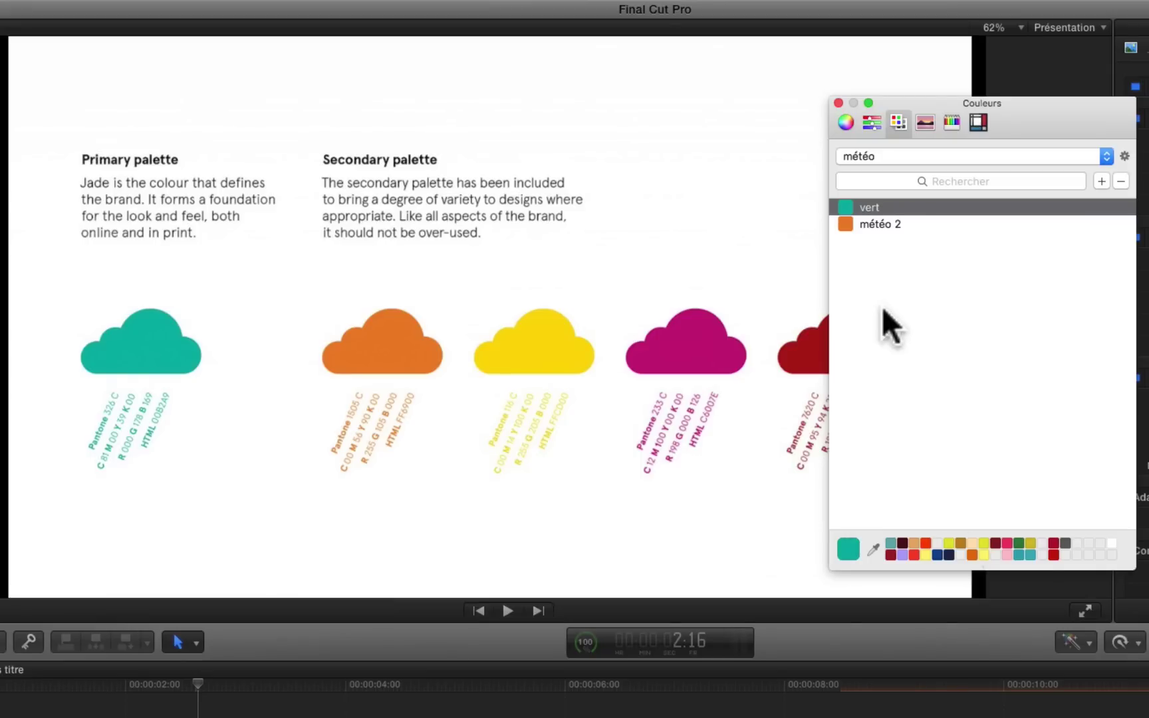
left_click(843, 221)
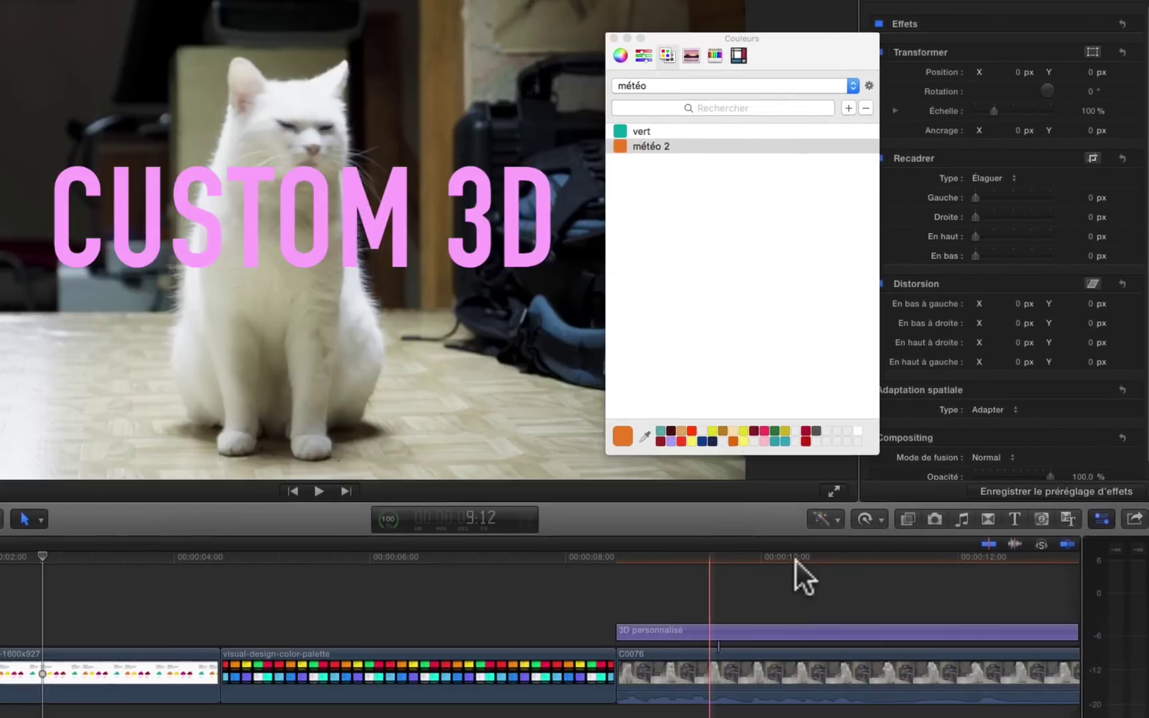
- Select the 3D personnalisé title and set its face colour to vert from the météo palette
left_click(799, 628)
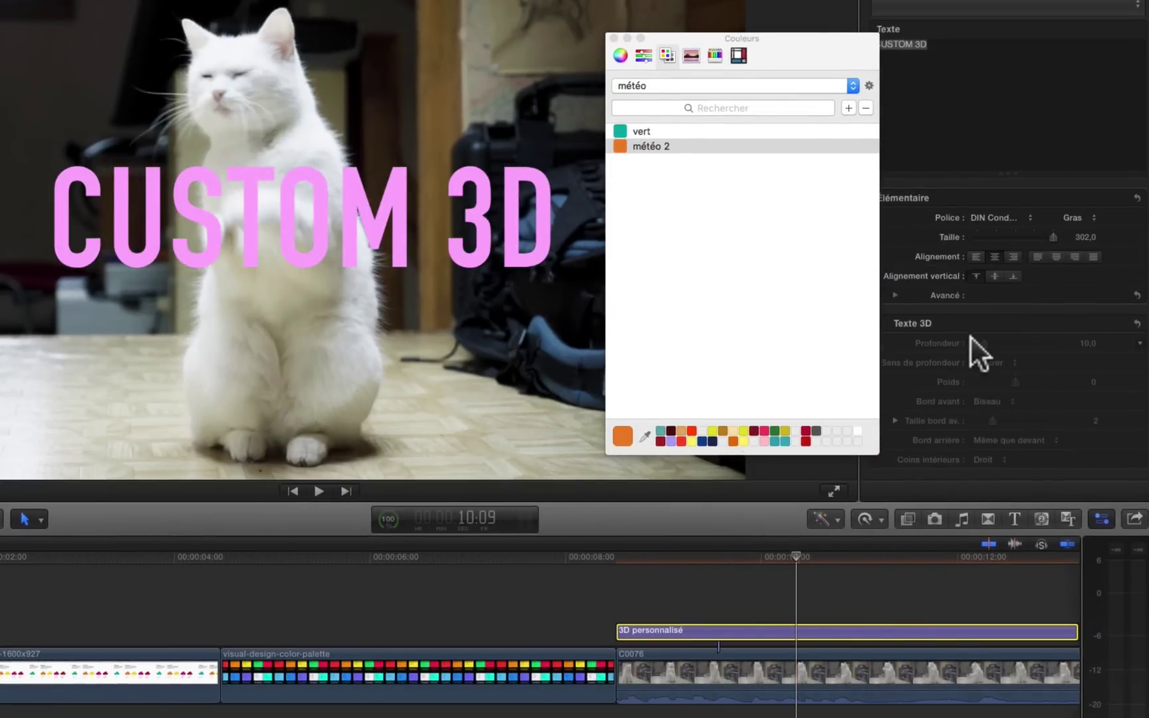
scroll(970, 337, "down", 4)
left_click(1104, 376)
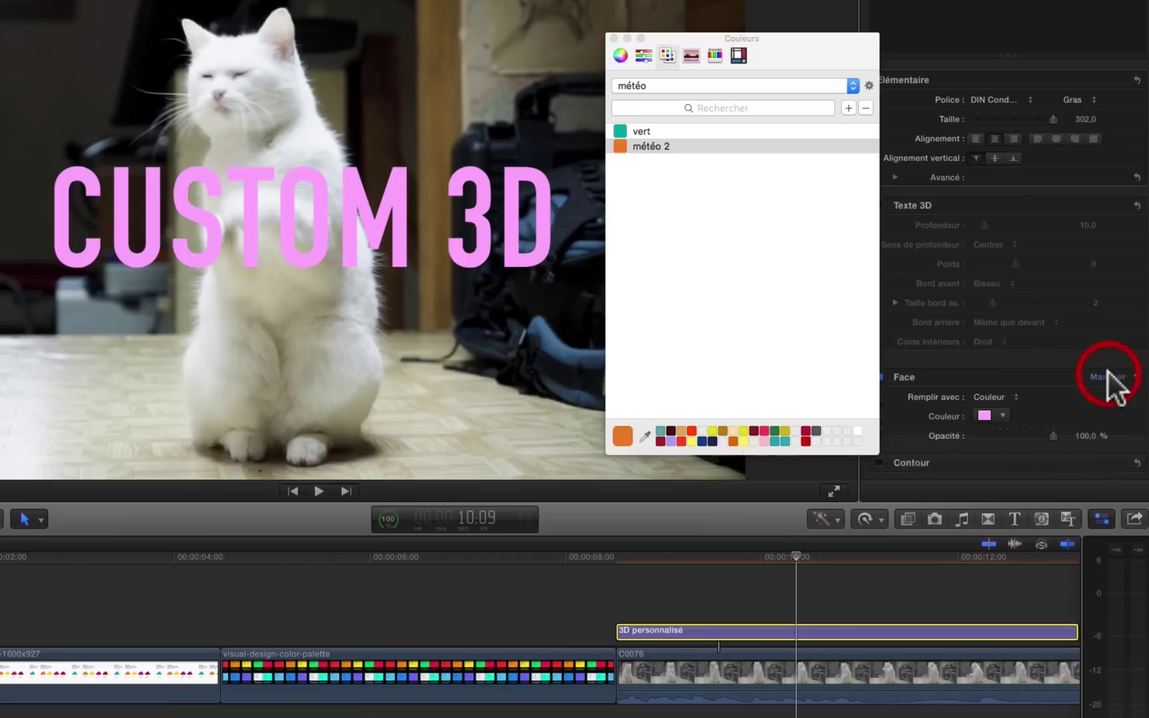
left_click(987, 412)
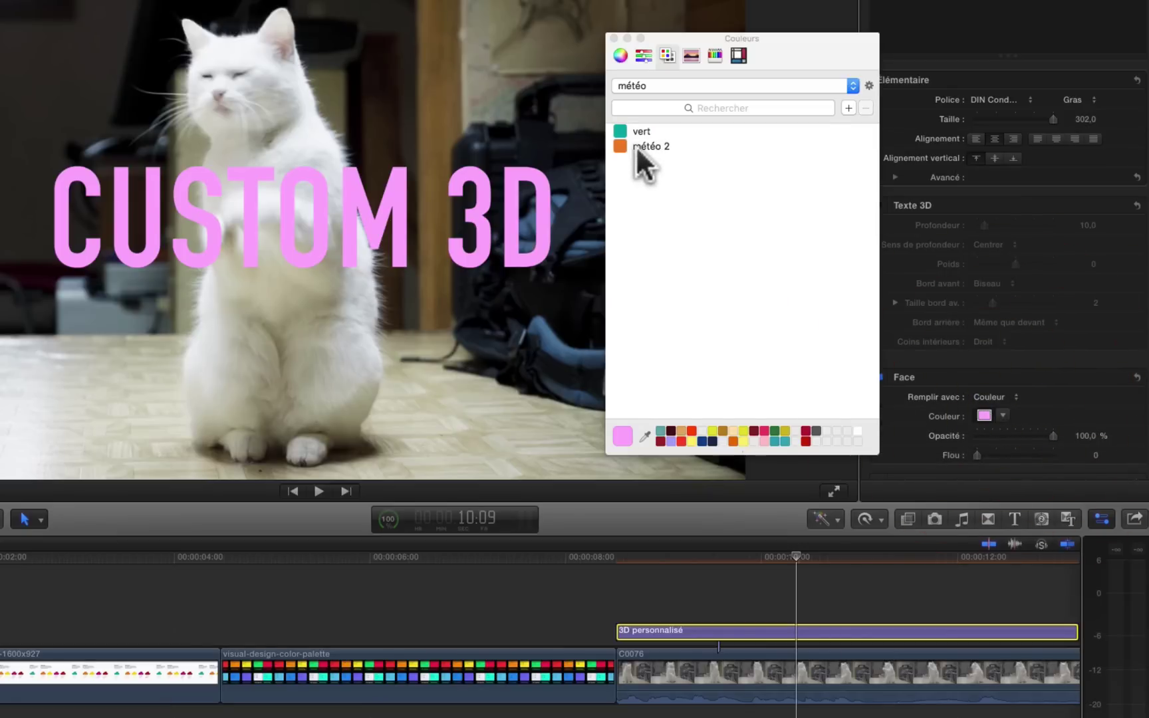
left_click(625, 131)
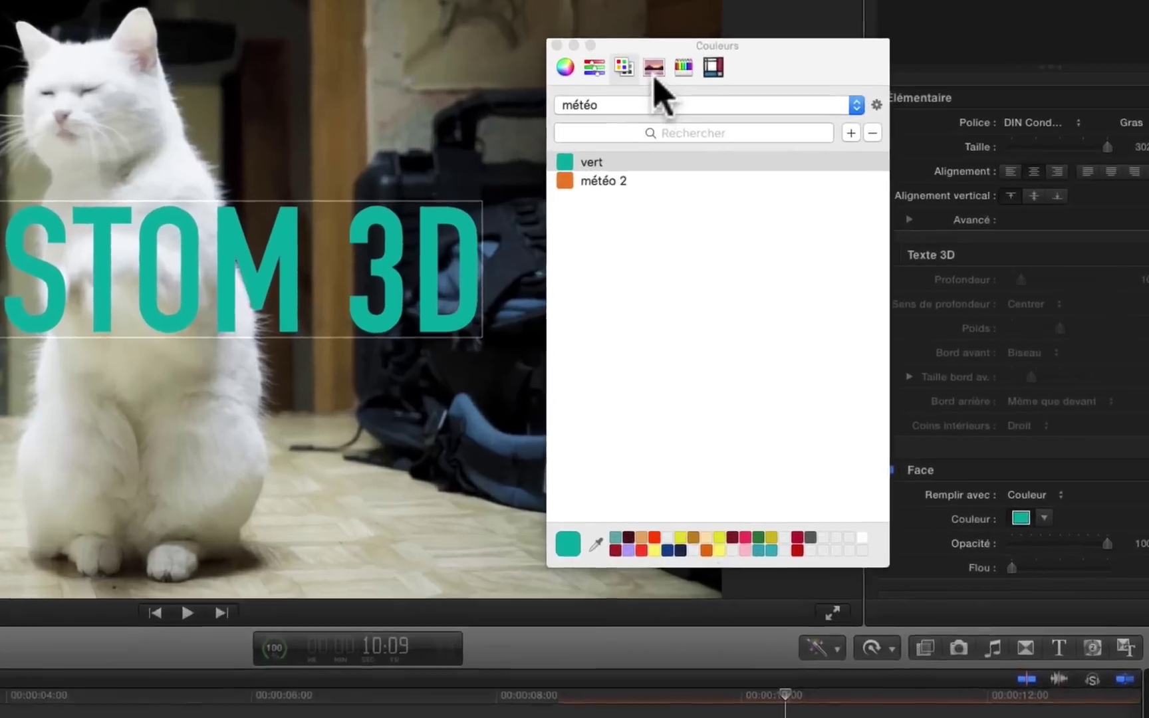
- Show the Spectre image palette and try yellow-green and green tones on the title's face, ending on a bright green
left_click(691, 55)
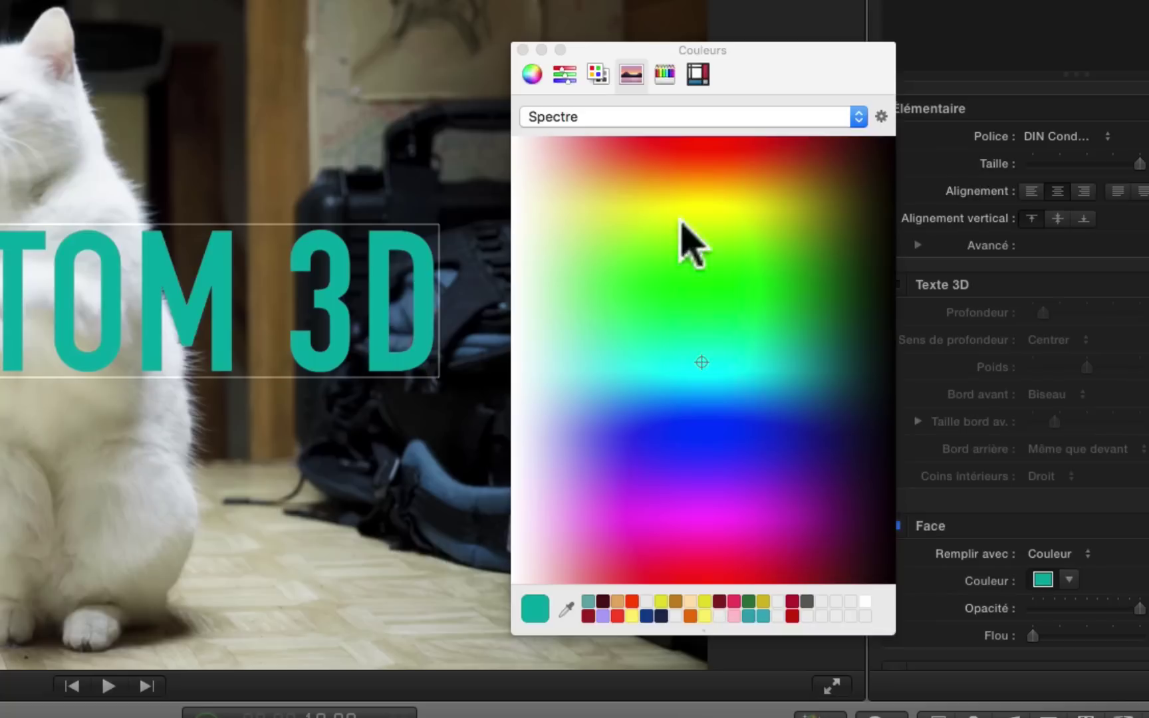
left_click(651, 226)
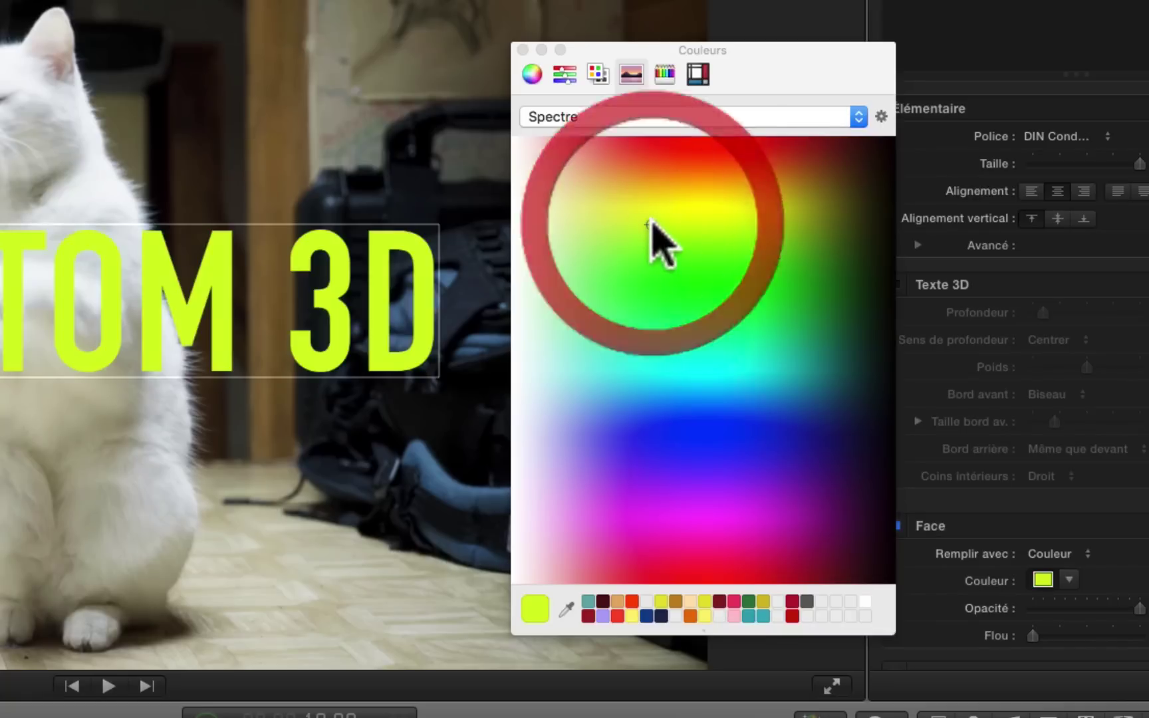
left_click(665, 300)
left_click(730, 268)
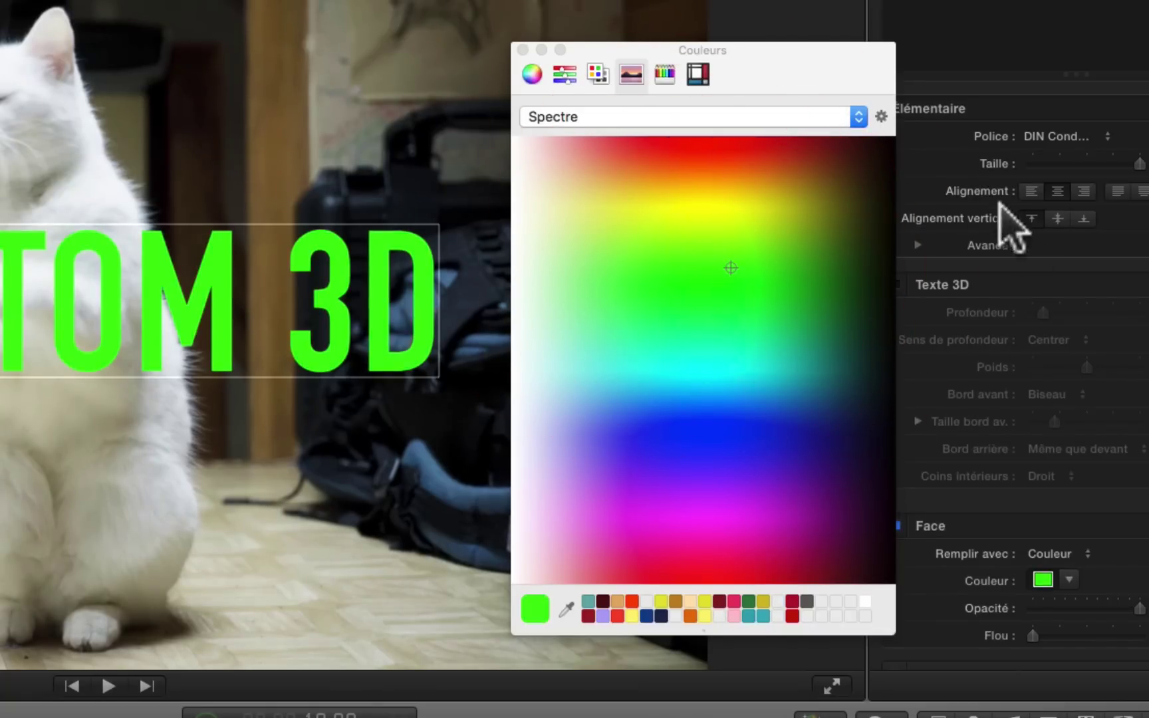
- Load 3_Havas_Brand-ColorLogos_croped.jpg from the Desktop as a new image palette
left_click(859, 115)
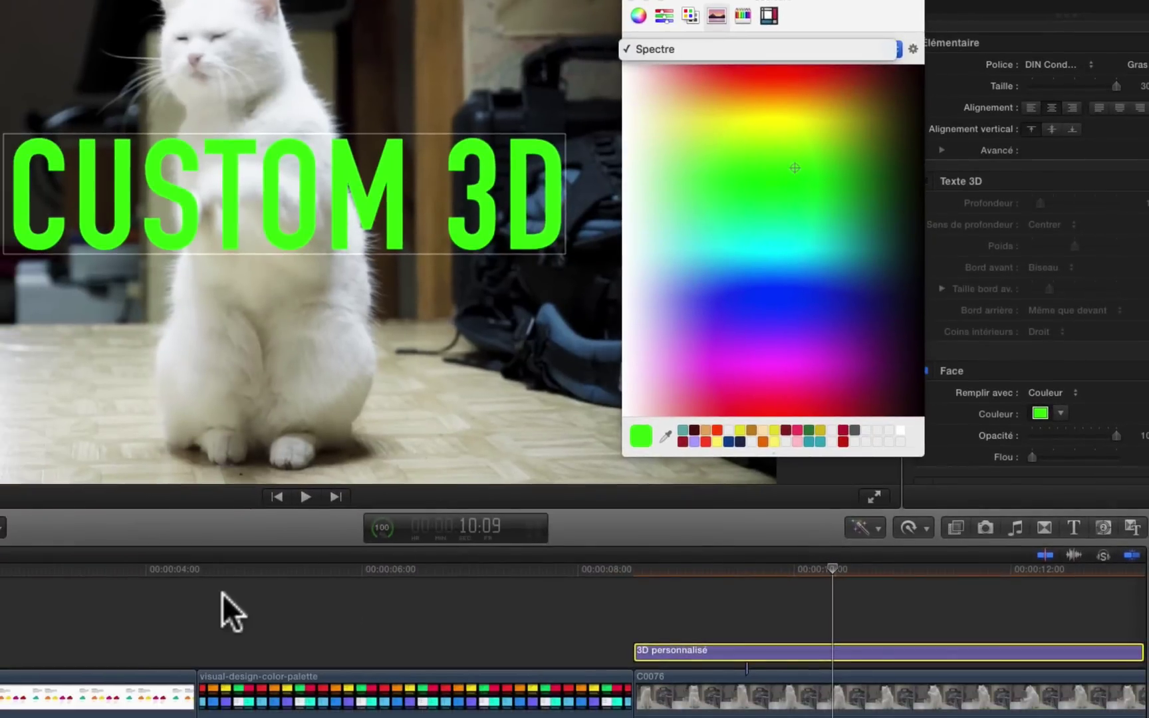
left_click(910, 48)
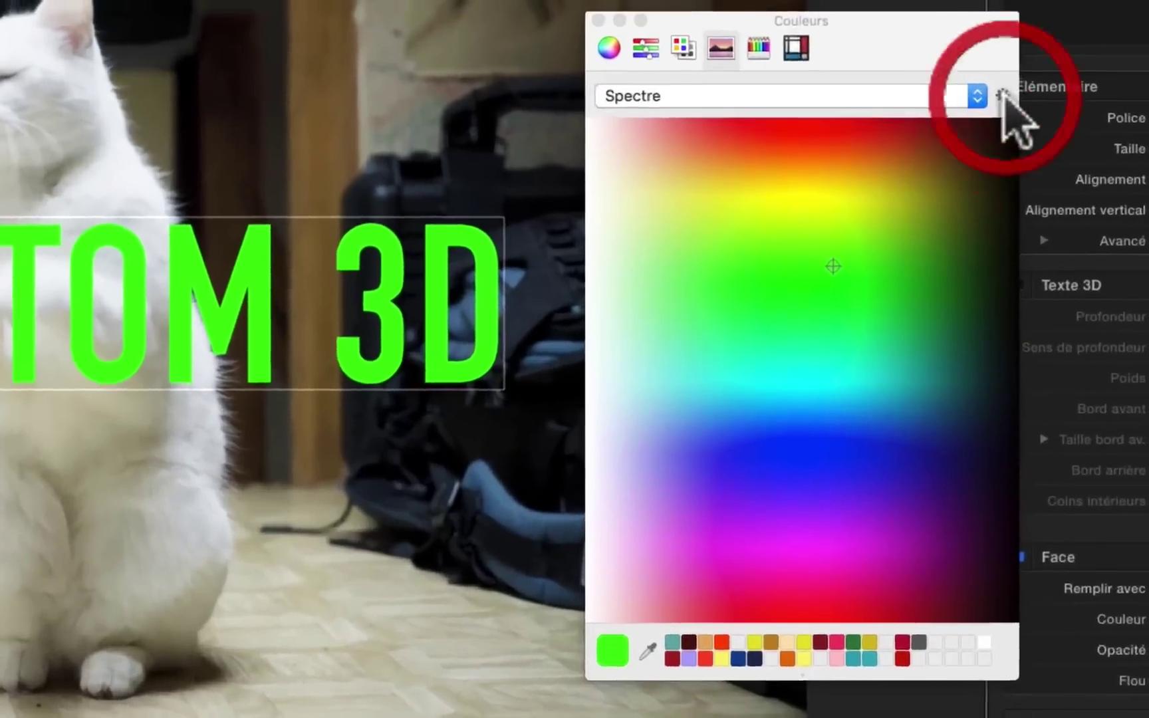
left_click(1002, 97)
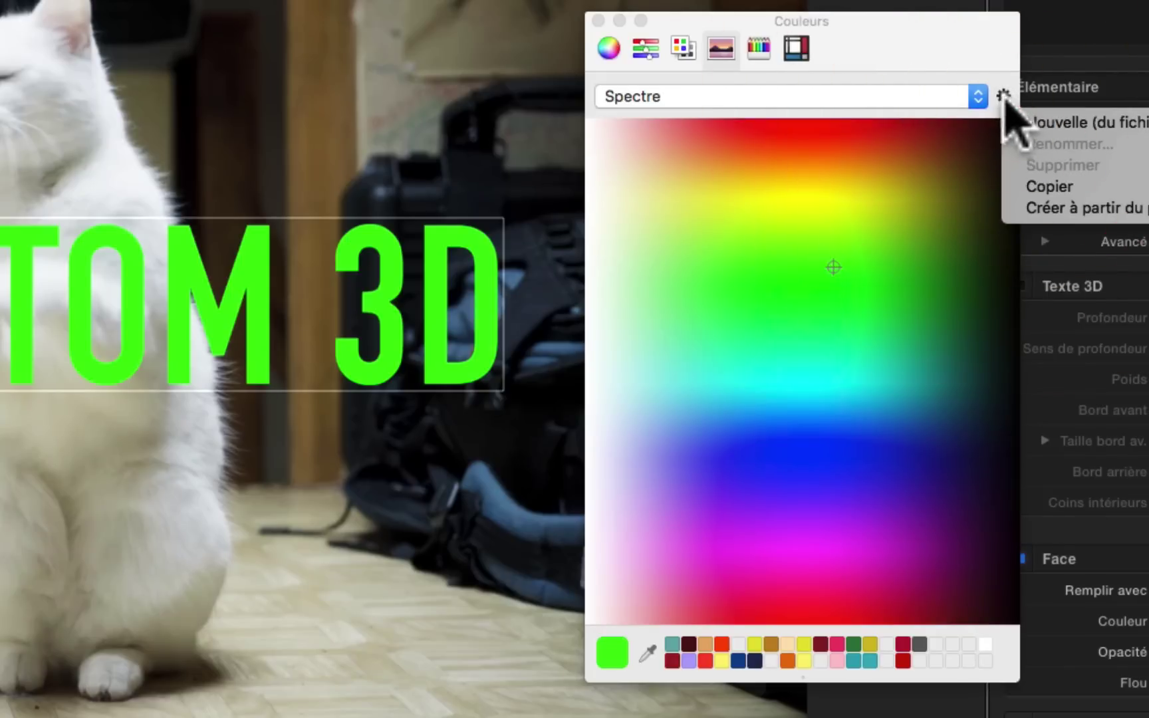
left_click(1038, 123)
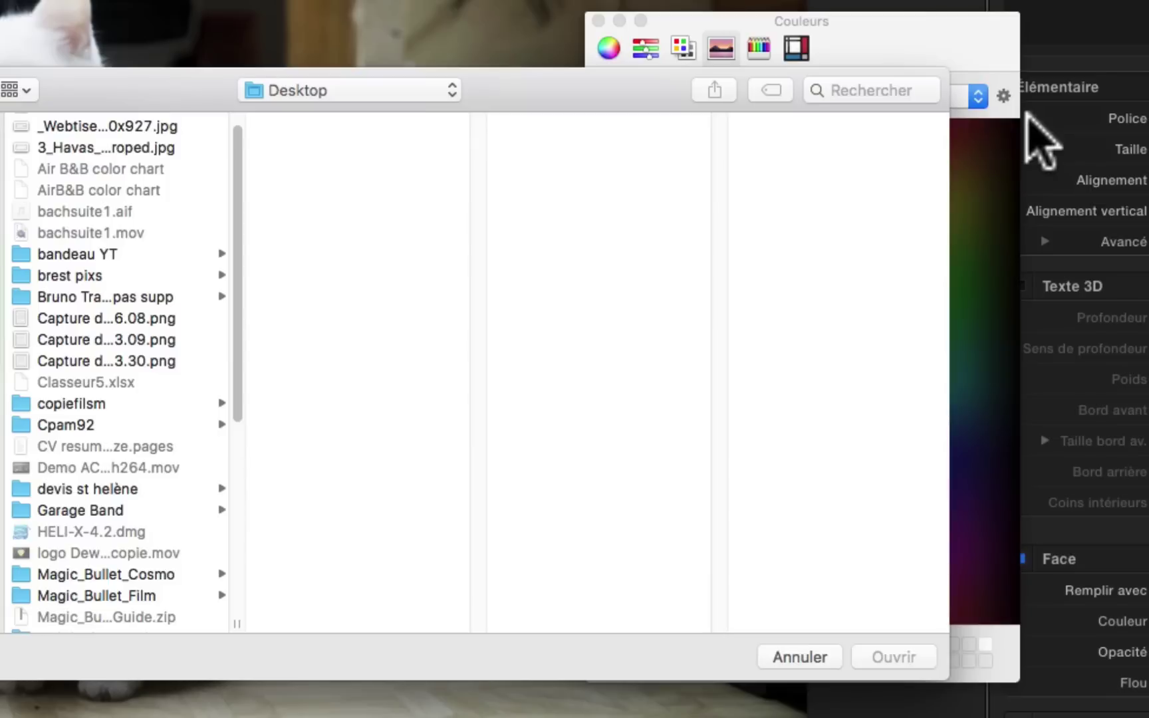
left_click(53, 148)
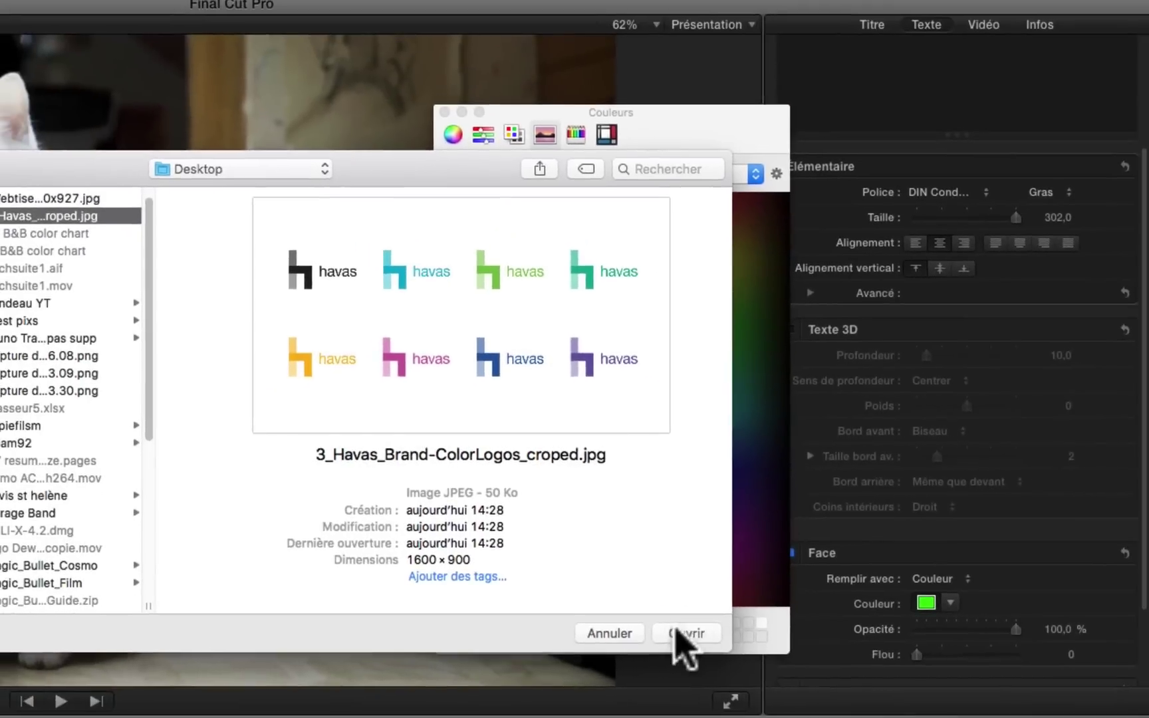
left_click(737, 695)
left_click(674, 265)
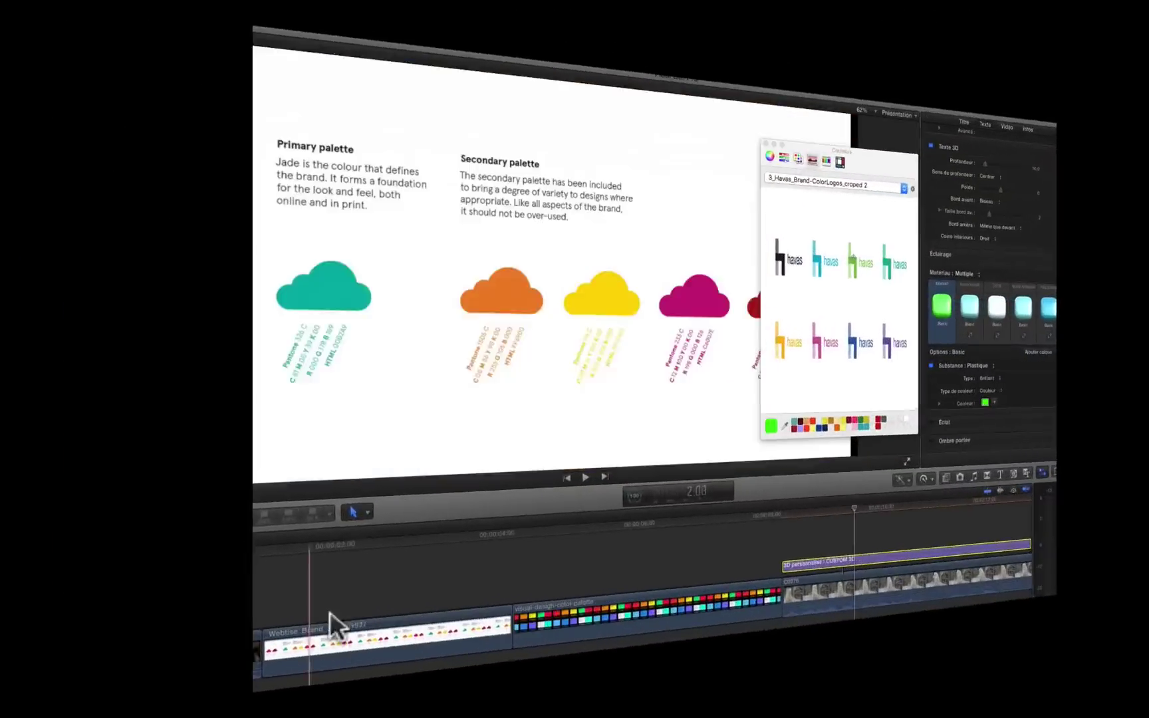
- Go to the Webtise_Brand clip in the timeline and load _Webtise_Brand_5-1600x927.jpg as a new image palette
left_click(161, 595)
key("super+4")
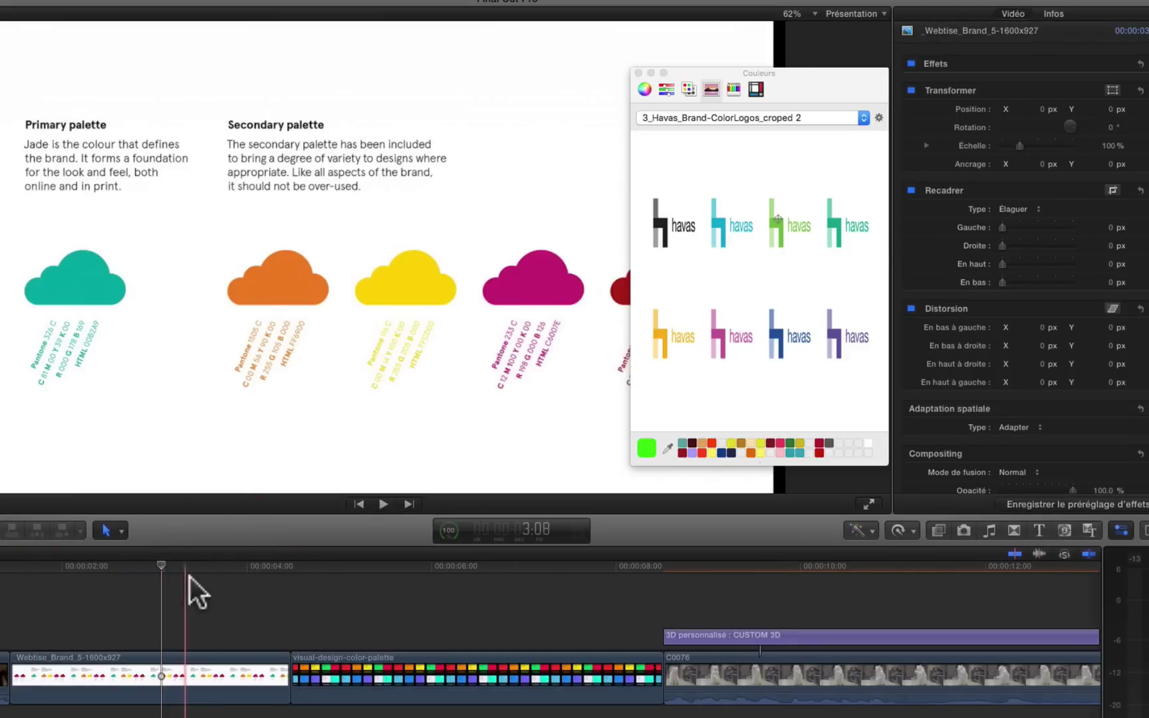
left_click(876, 117)
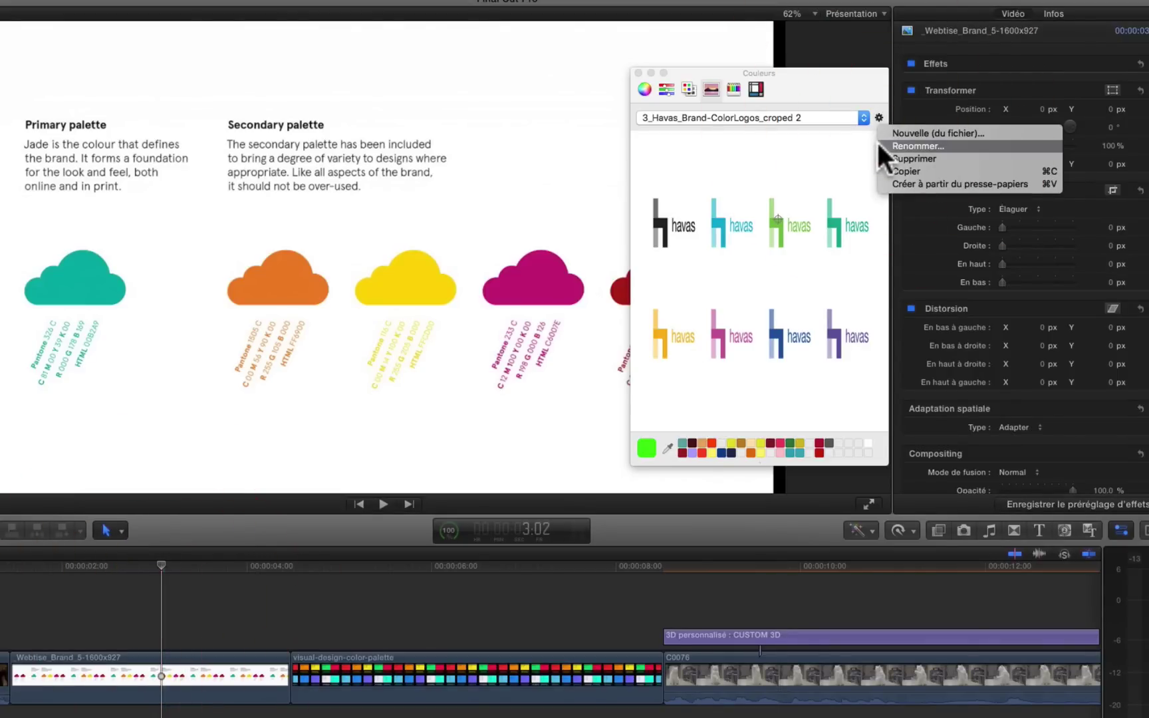
left_click(896, 132)
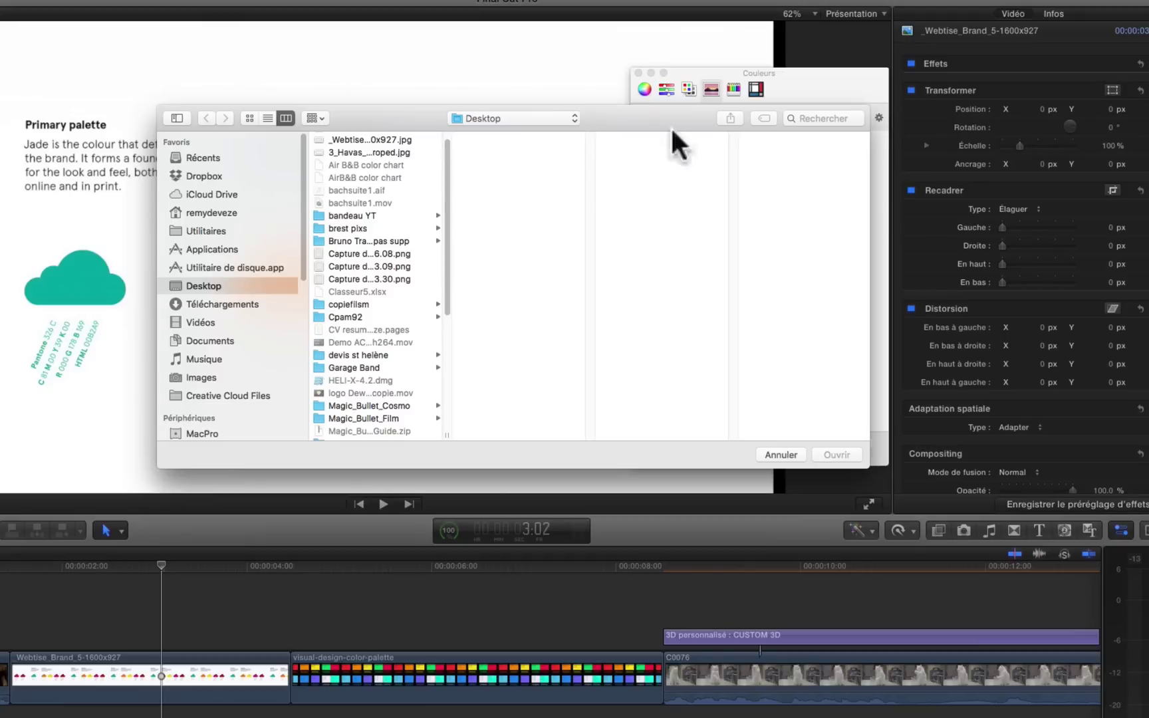
left_click(332, 162)
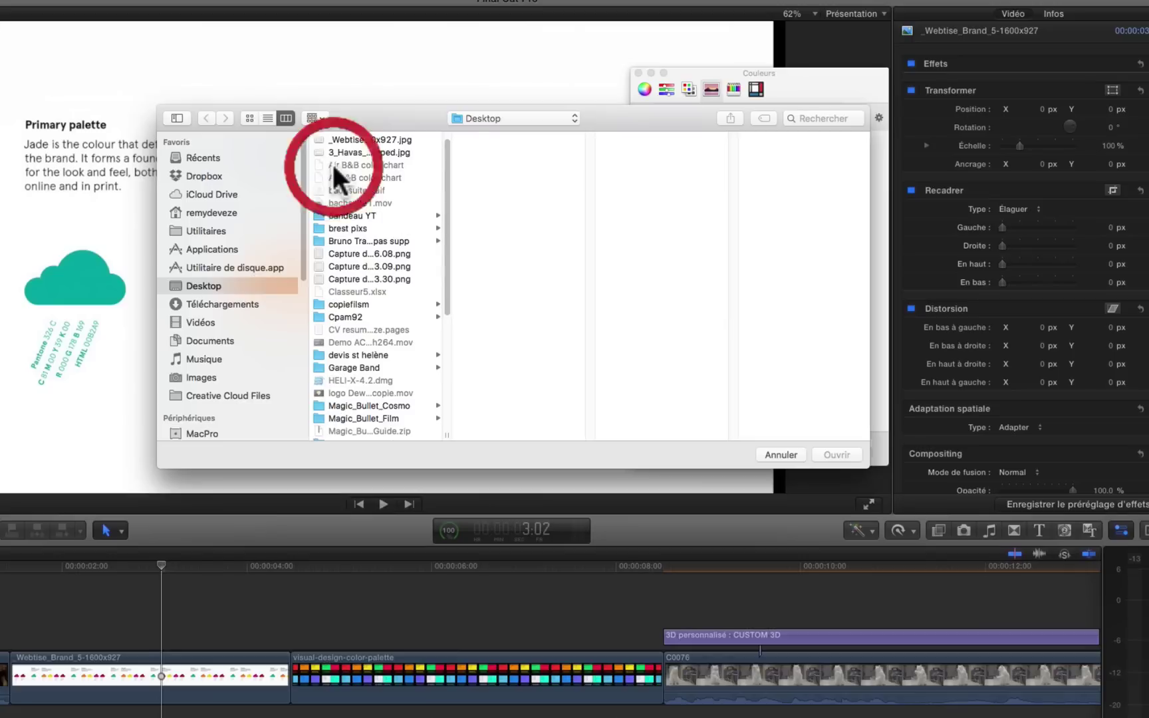
left_click(363, 137)
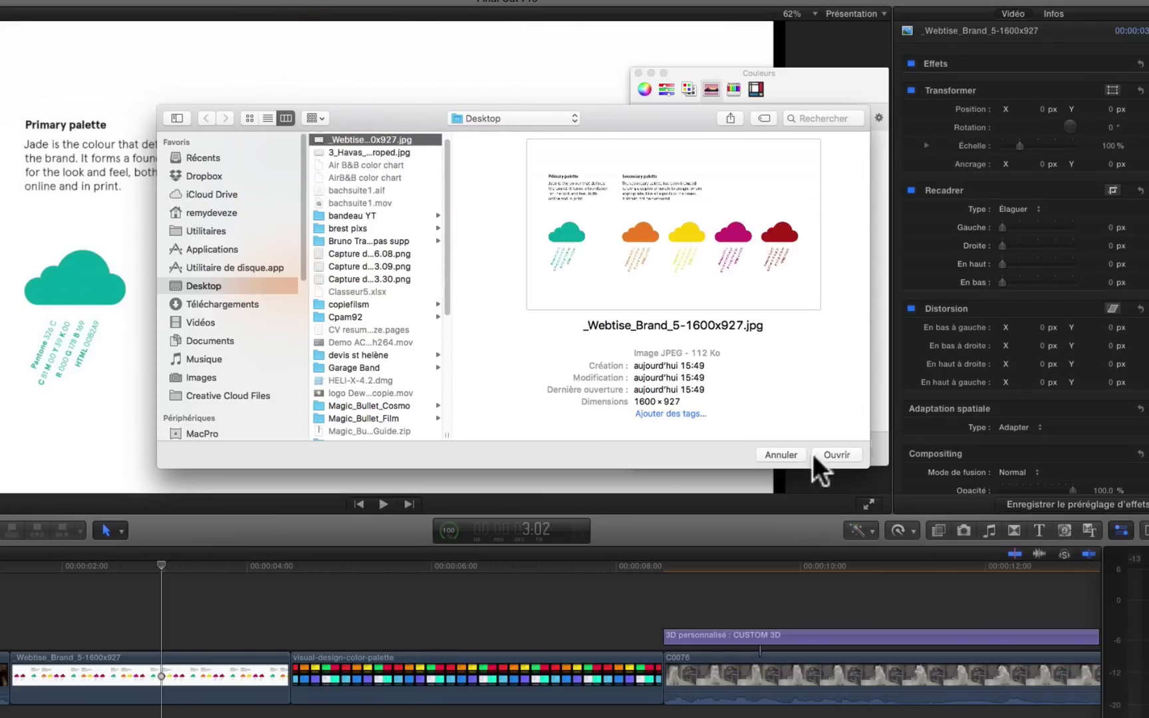
left_click(821, 453)
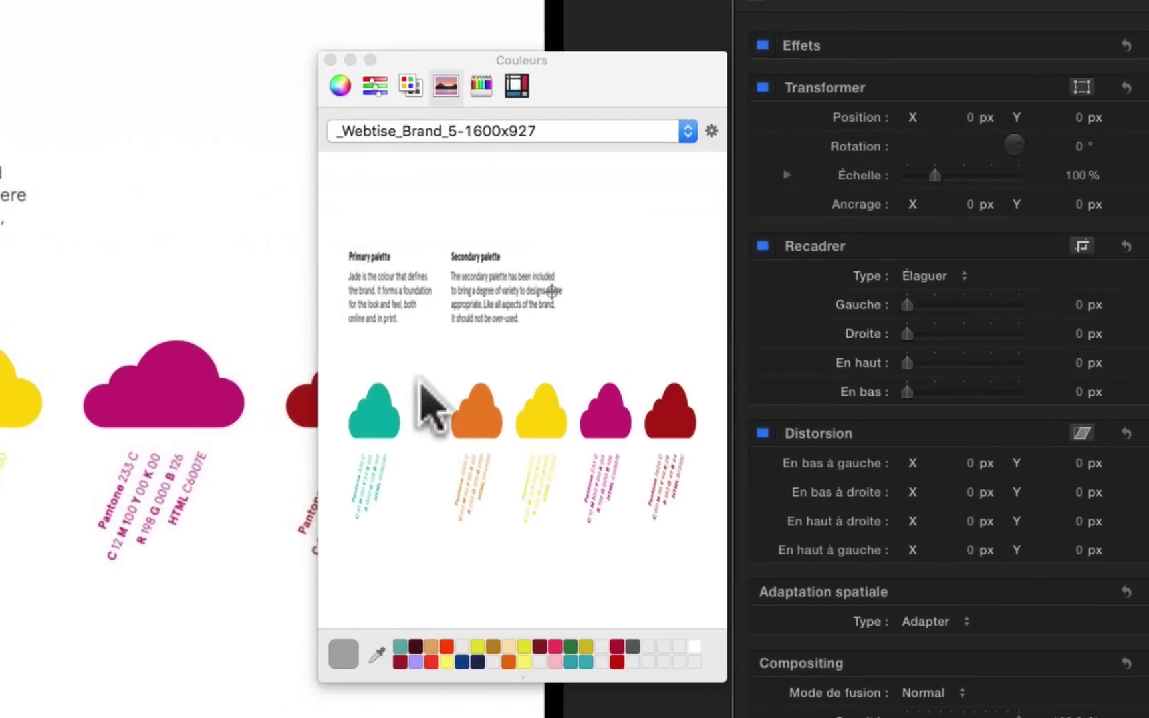
left_click(377, 654)
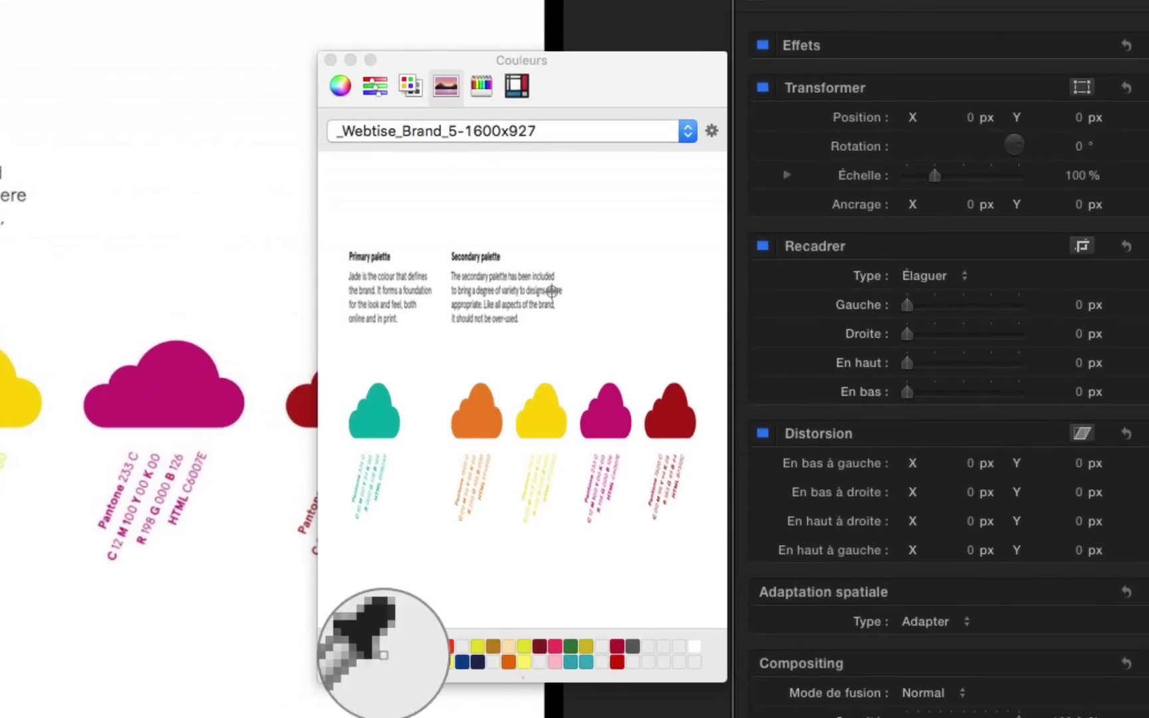
key("Escape")
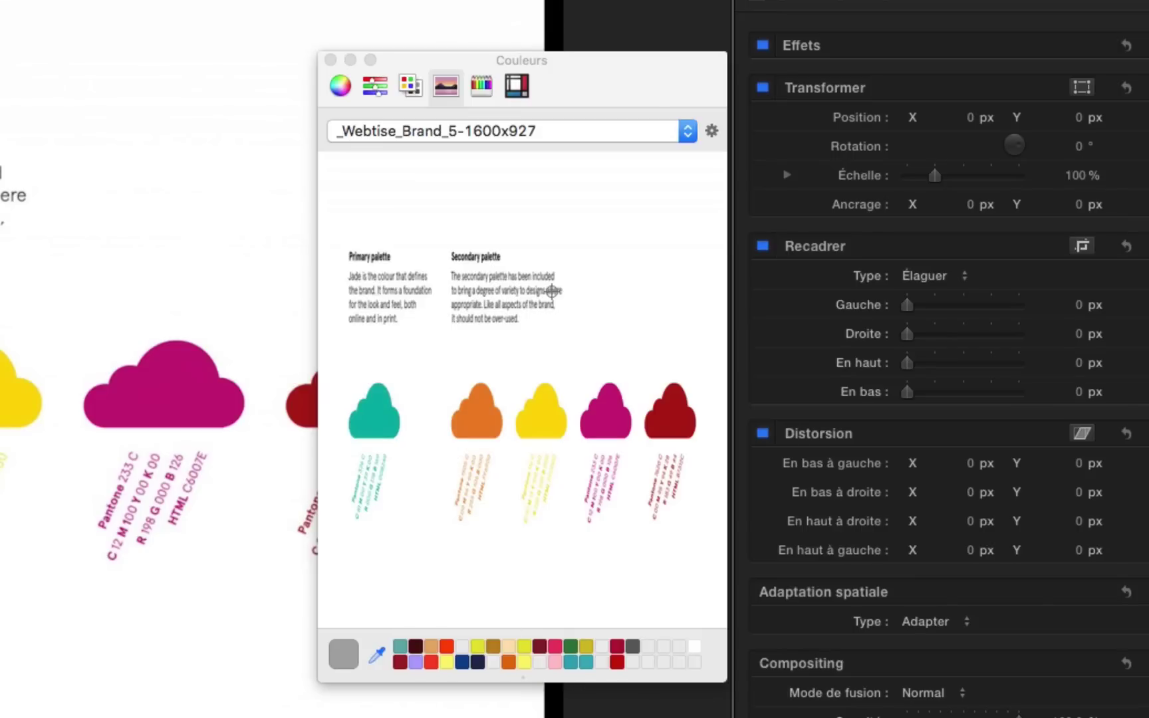
key("Escape")
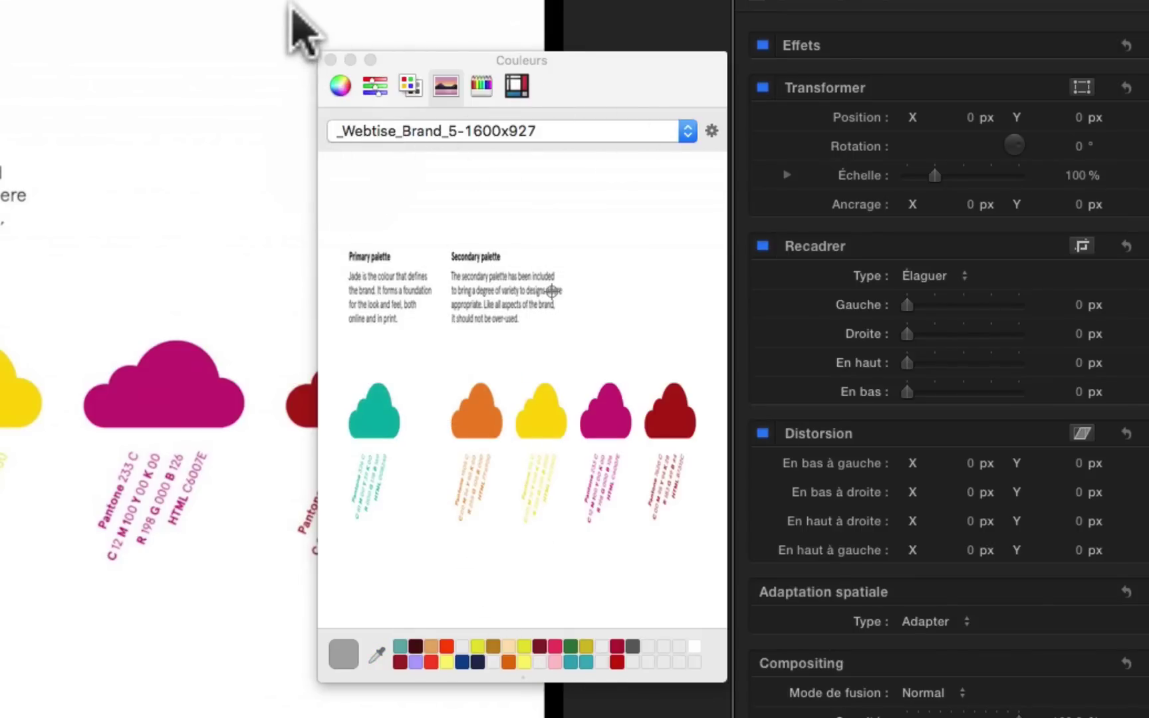
- View the pencil colours, then try a yellow from Farvetema 7, a purple from Farvetema 5 and a blue from W10 splashscreen in Mondrianum
left_click(479, 86)
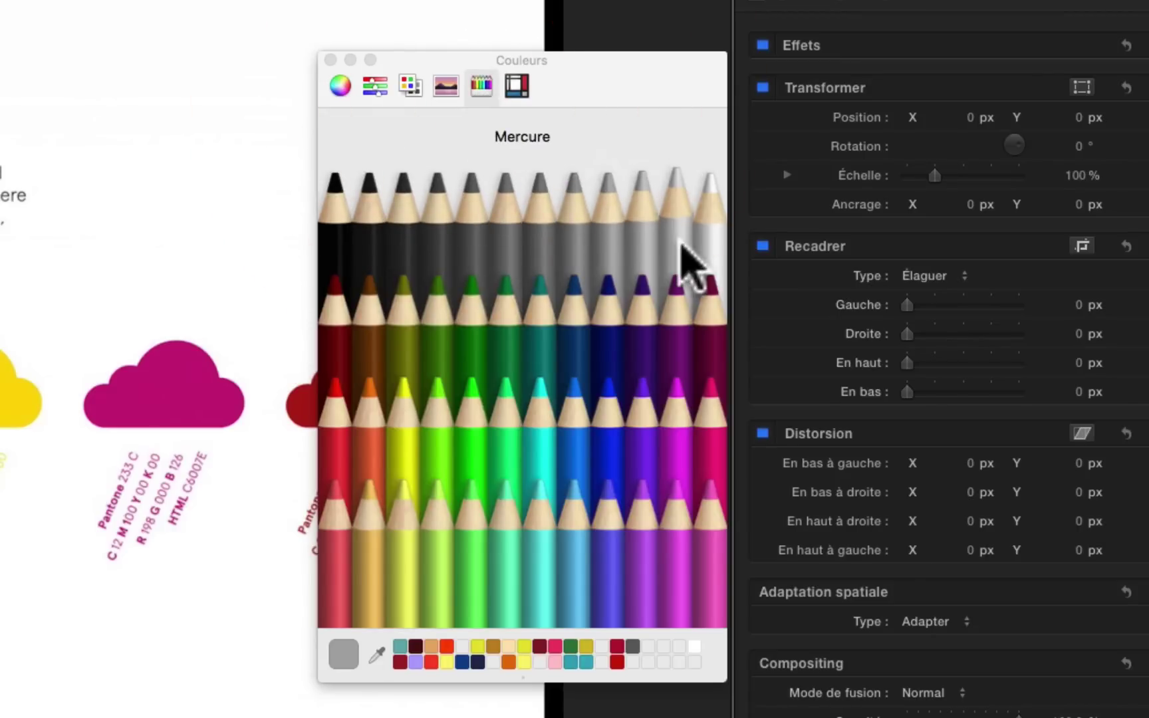
left_click(517, 87)
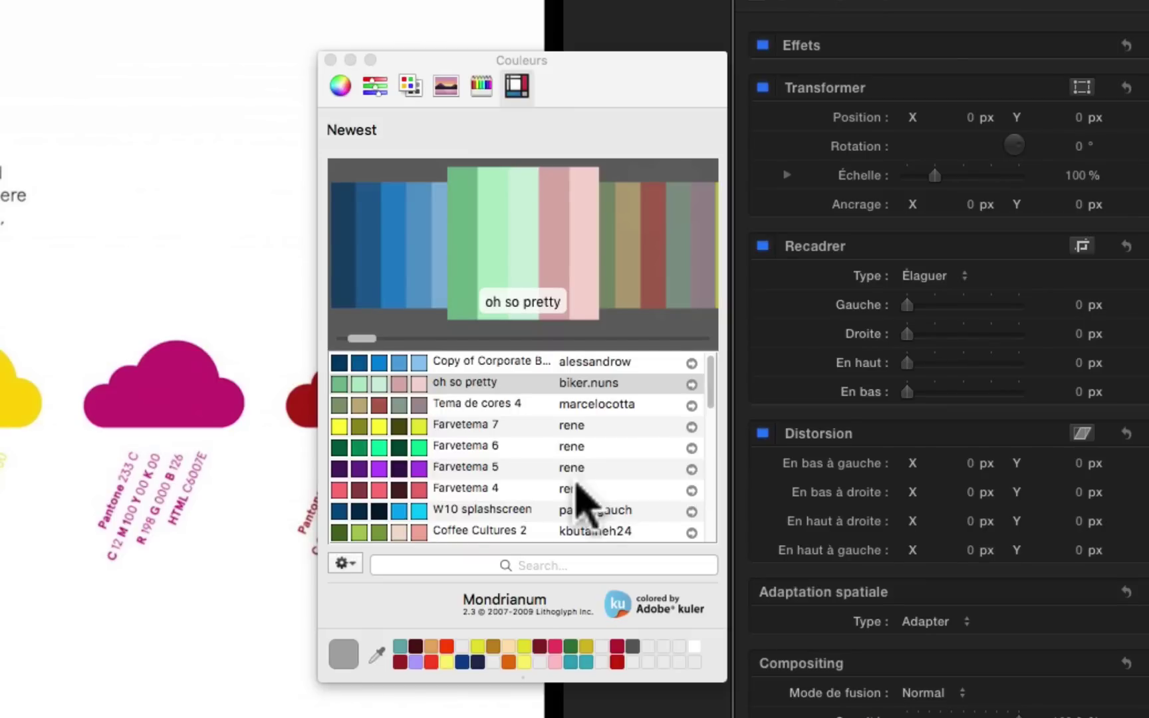
left_click(380, 426)
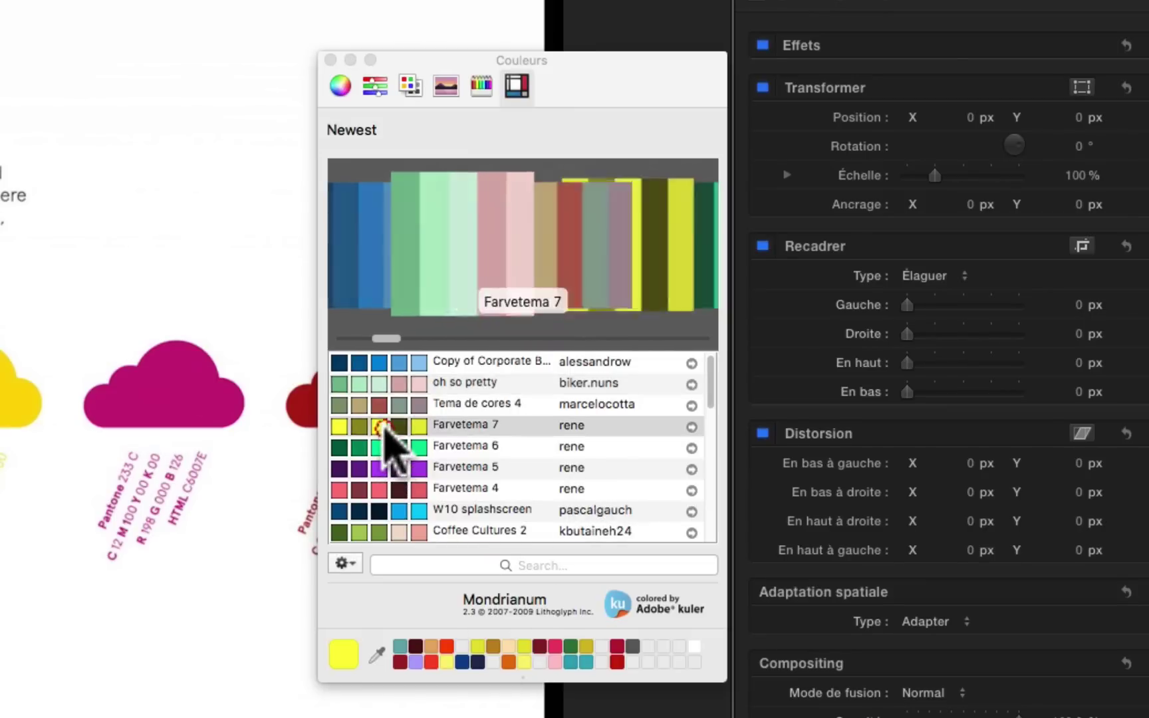
left_click(384, 467)
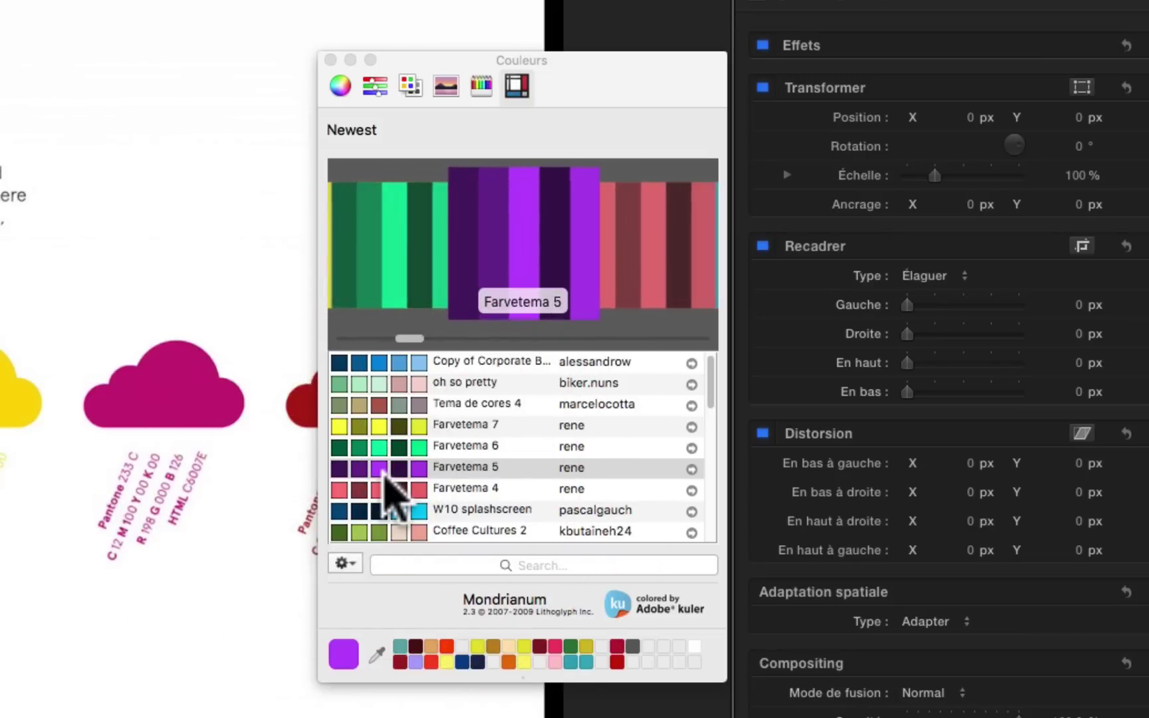
left_click(396, 510)
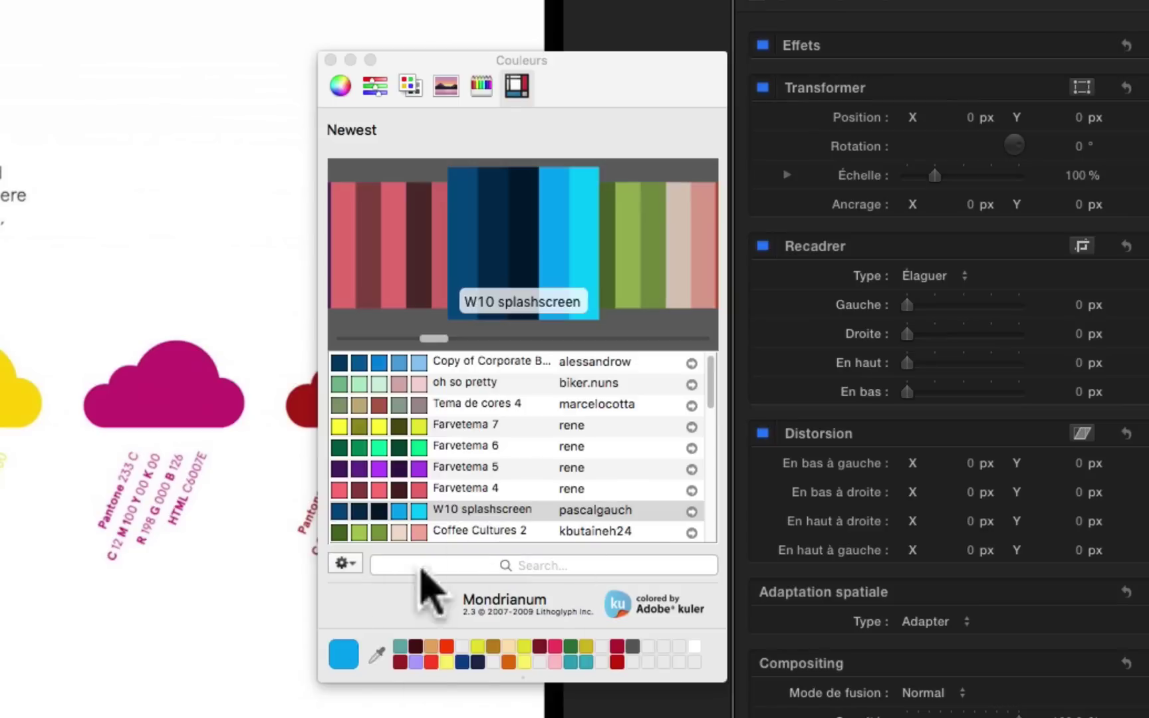
- Return to the pencil colours, move the Couleurs window higher and enlarge its swatch area to show all rows of stored colours
left_click(476, 92)
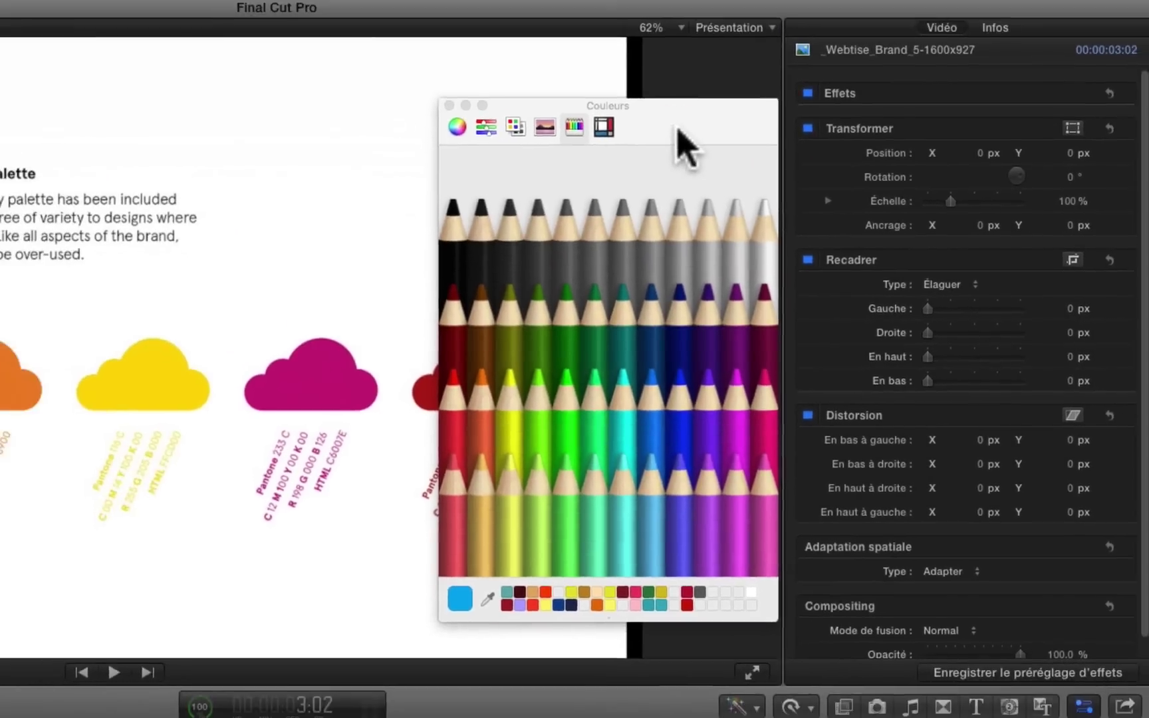
left_click_drag(604, 93, 563, 0)
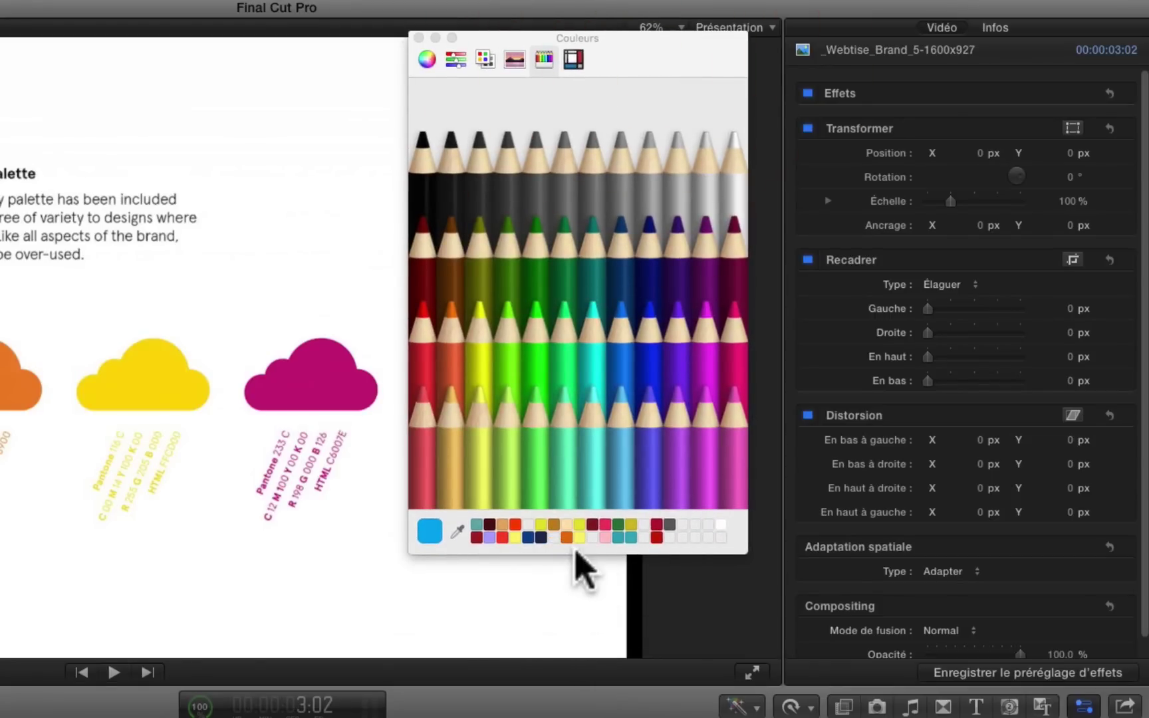
left_click_drag(578, 551, 581, 658)
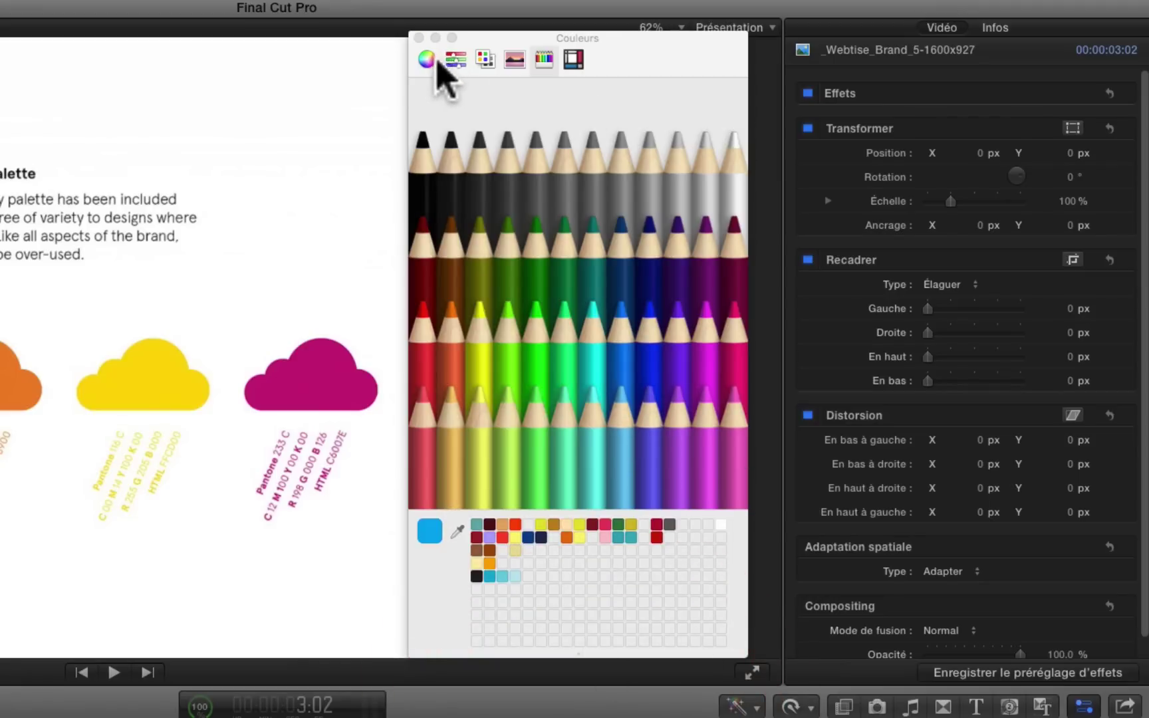
- Show the colour wheel, sample the magenta of the Pantone 233 C cloud with the eyedropper and store it in an empty swatch
left_click(430, 61)
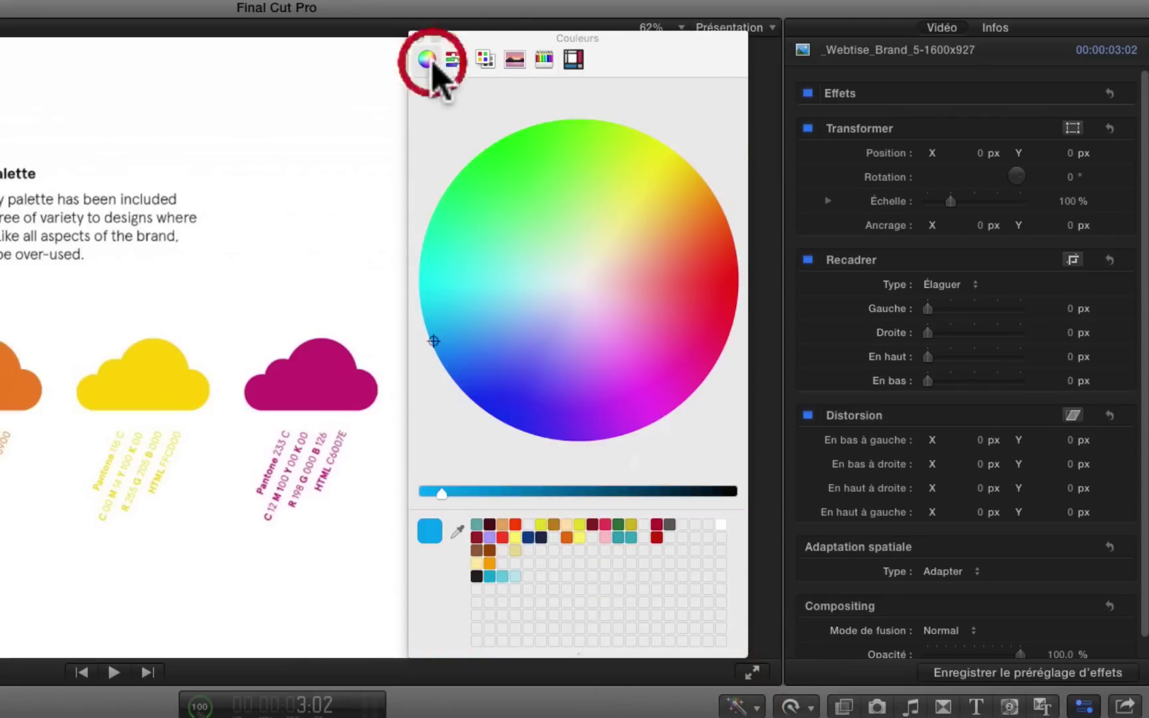
left_click(457, 531)
left_click(323, 385)
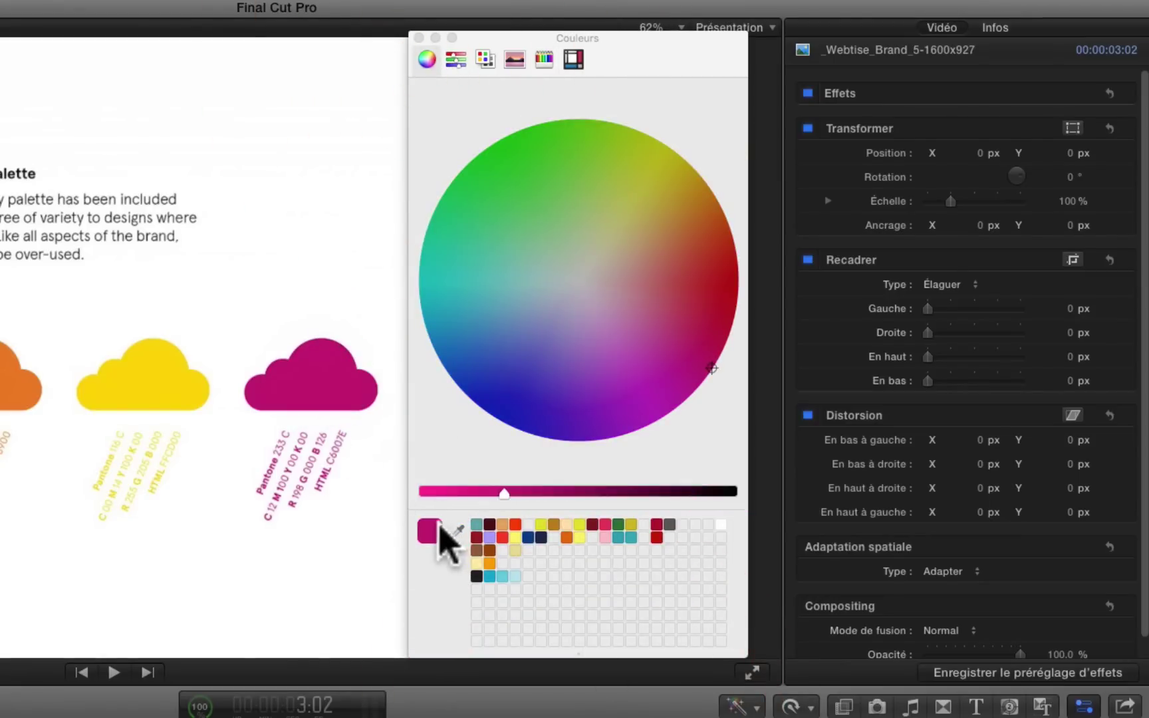
left_click(443, 536)
left_click_drag(444, 535, 528, 577)
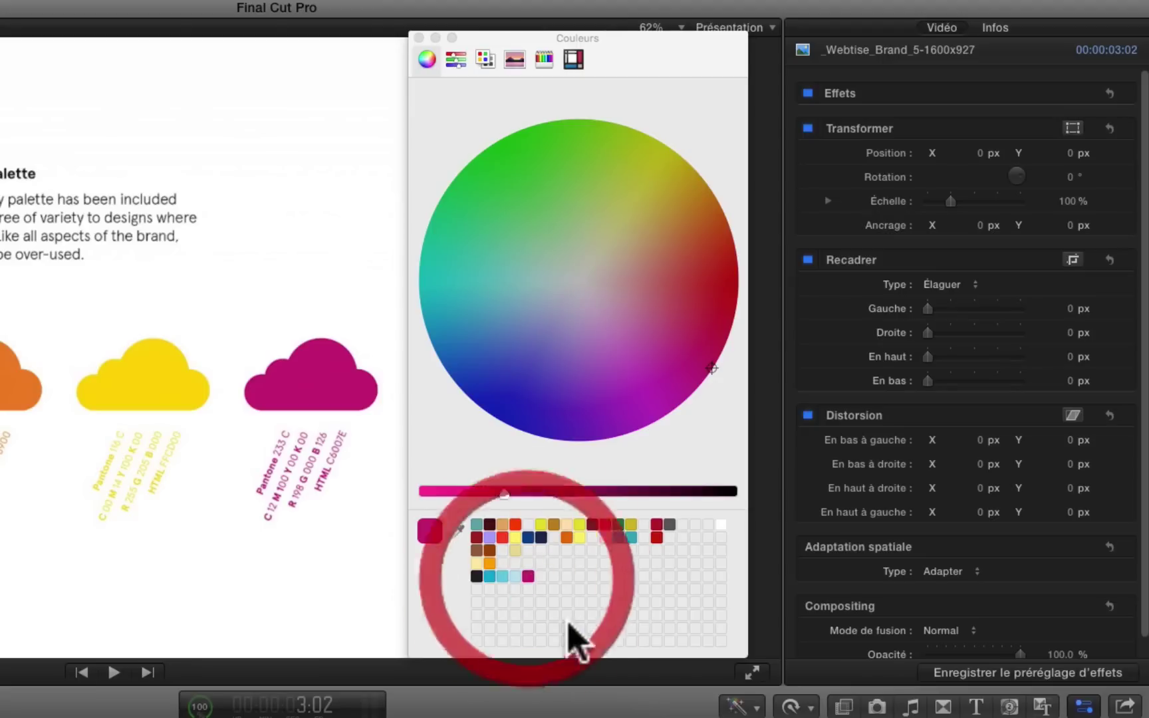